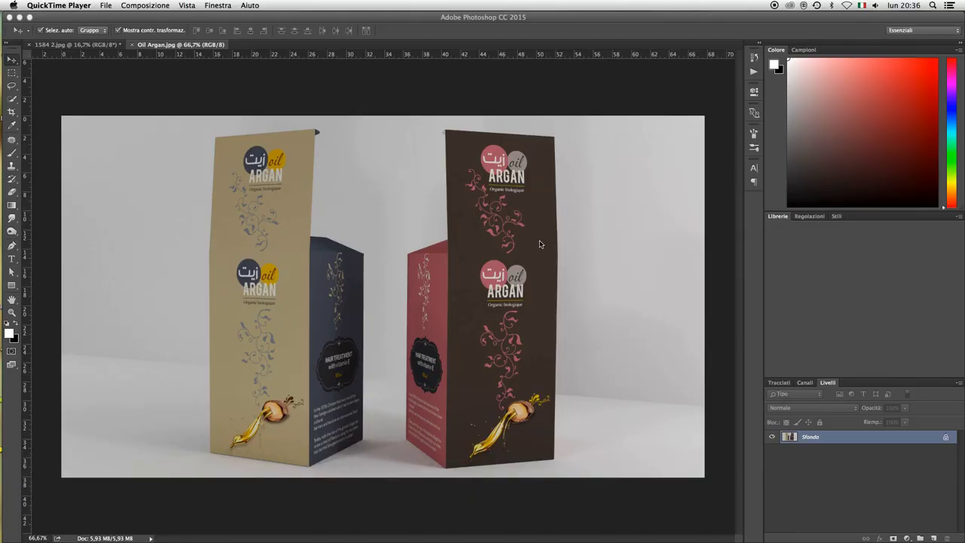
# - Zoom to 200% on the top of the brown Argan box
pyautogui.click(540, 244)
pyautogui.press('z')
pyautogui.click(537, 241)
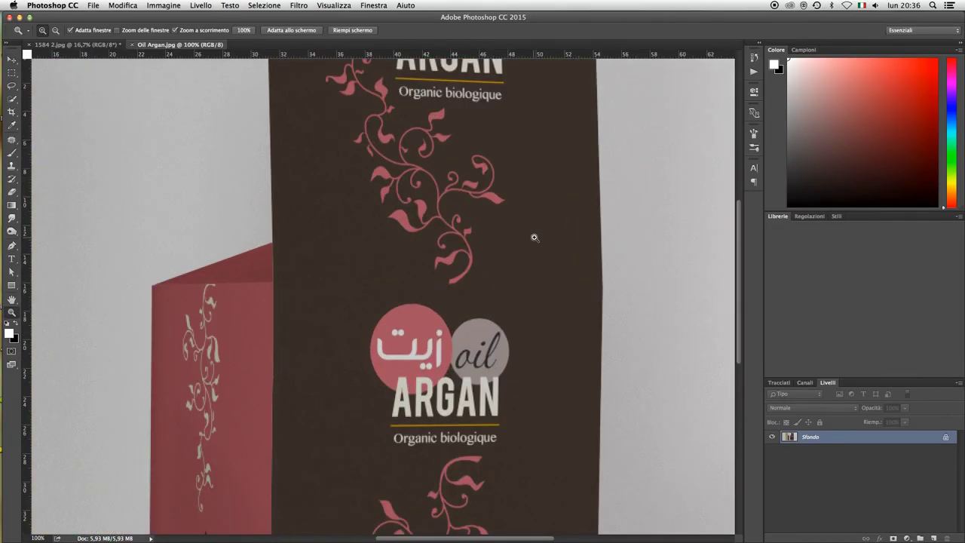
pyautogui.click(535, 237)
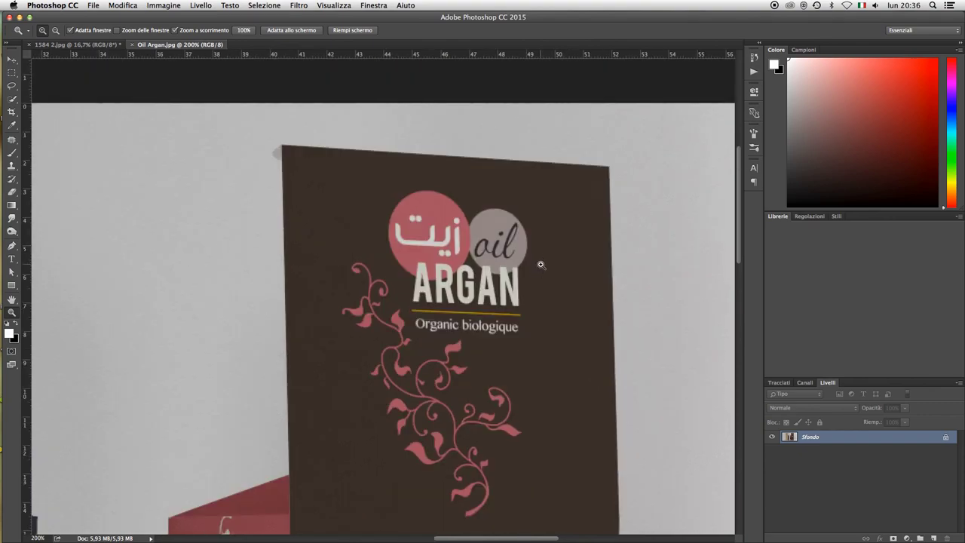
# - Start a Pen shape path at the brown box's top-right corner and trace down its right edge
pyautogui.press('p')
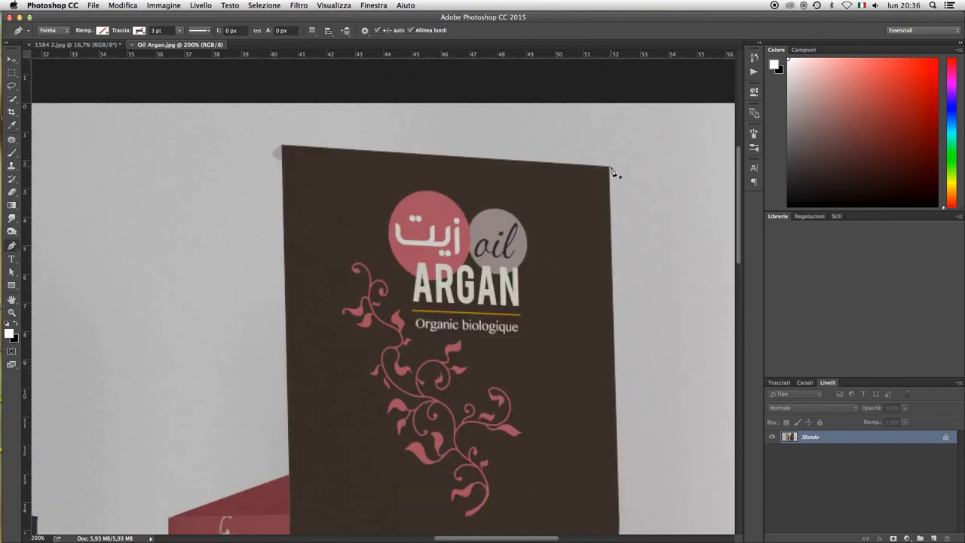
pyautogui.click(610, 166)
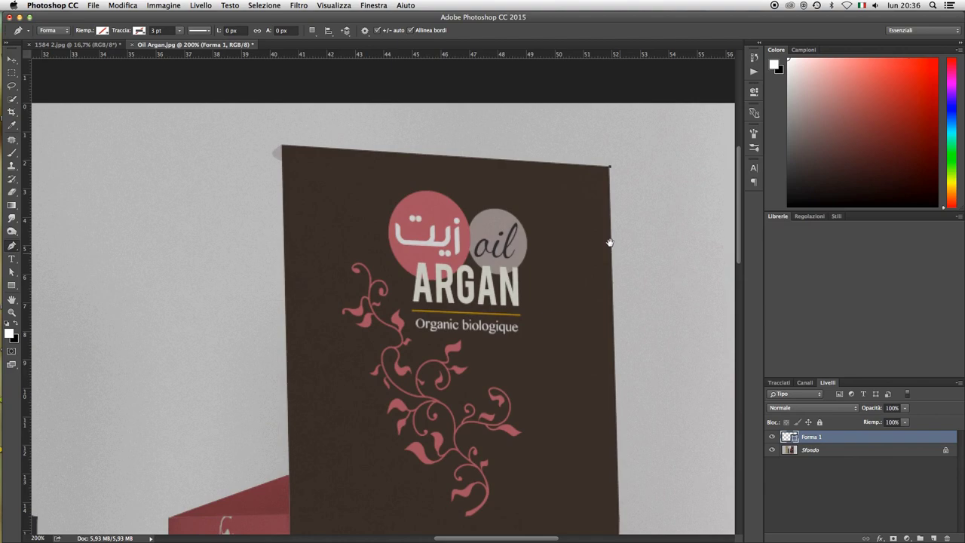
pyautogui.scroll(-5, 638, 415)
pyautogui.click(612, 338)
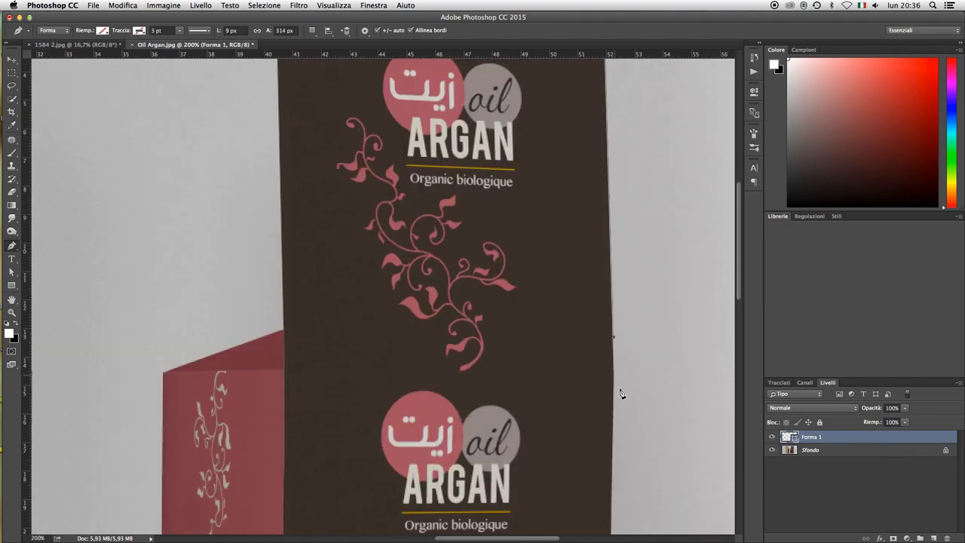
pyautogui.scroll(-5, 621, 456)
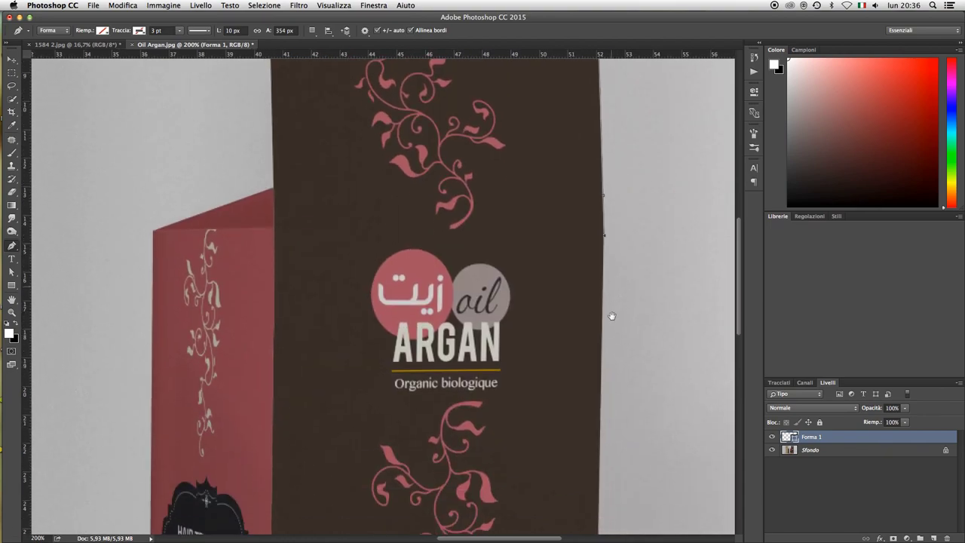
pyautogui.click(602, 346)
pyautogui.click(603, 416)
pyautogui.press('super+z')
pyautogui.click(601, 498)
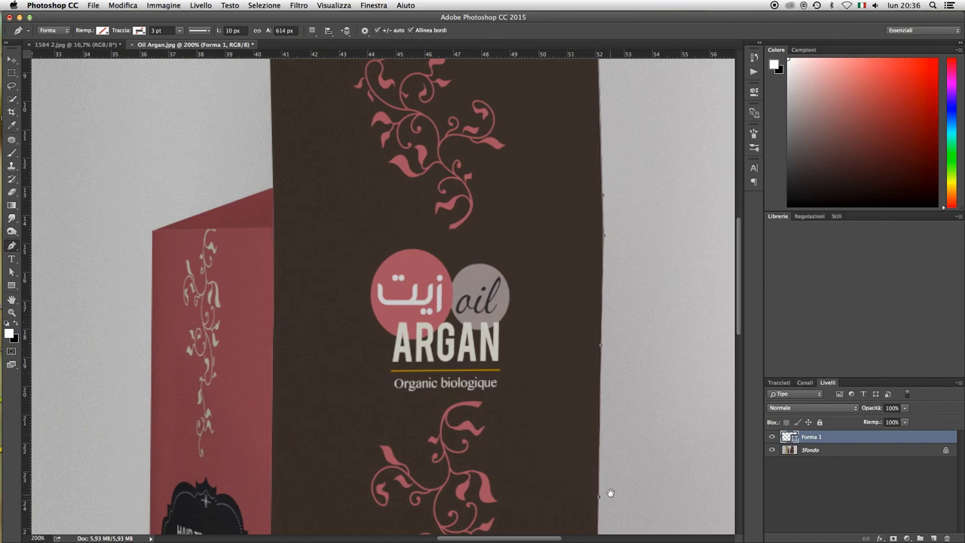
# - Extend the path along the boxes' bases to the beige box's bottom corner
pyautogui.scroll(-5, 610, 493)
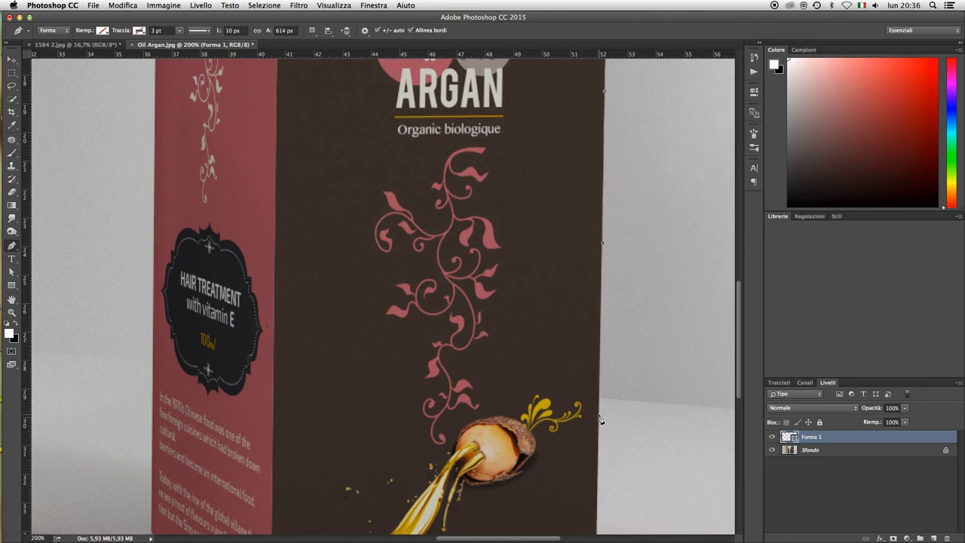
pyautogui.click(601, 417)
pyautogui.scroll(-4, 593, 437)
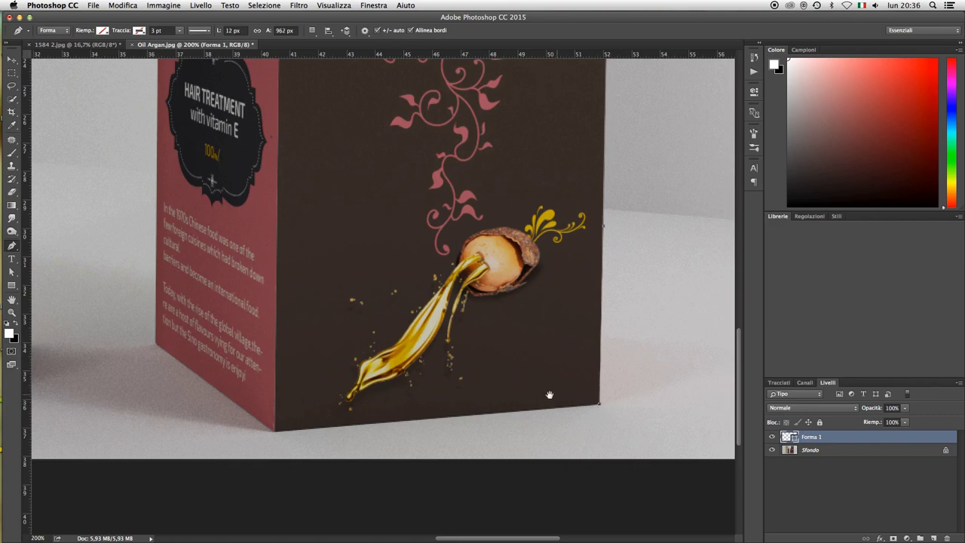
pyautogui.hscroll(-4, 588, 400)
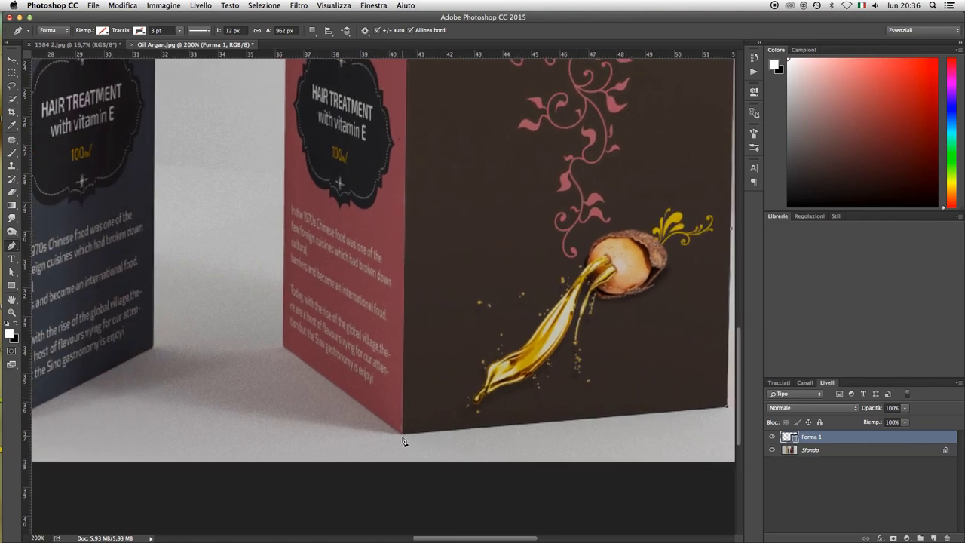
pyautogui.moveTo(446, 397); pyautogui.dragTo(631, 403)
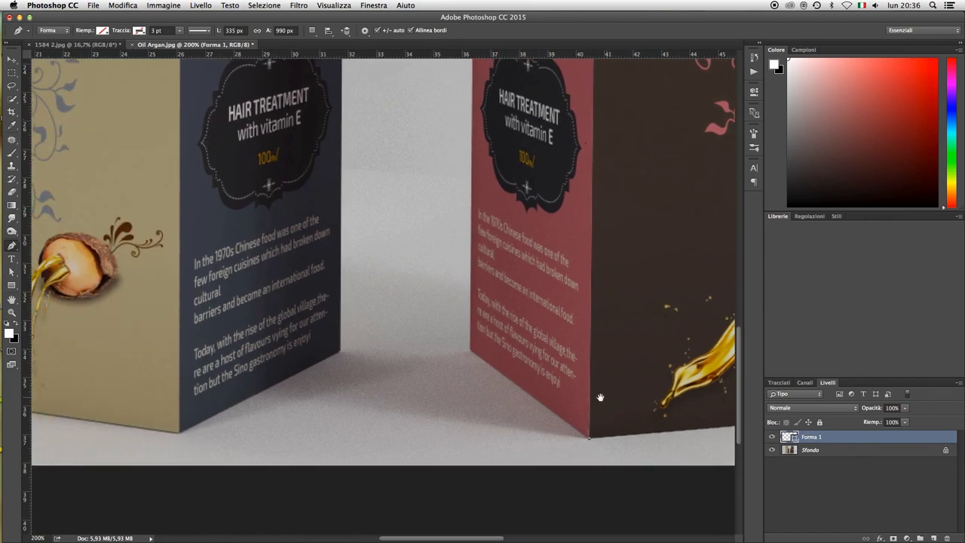
pyautogui.hscroll(-3, 528, 392)
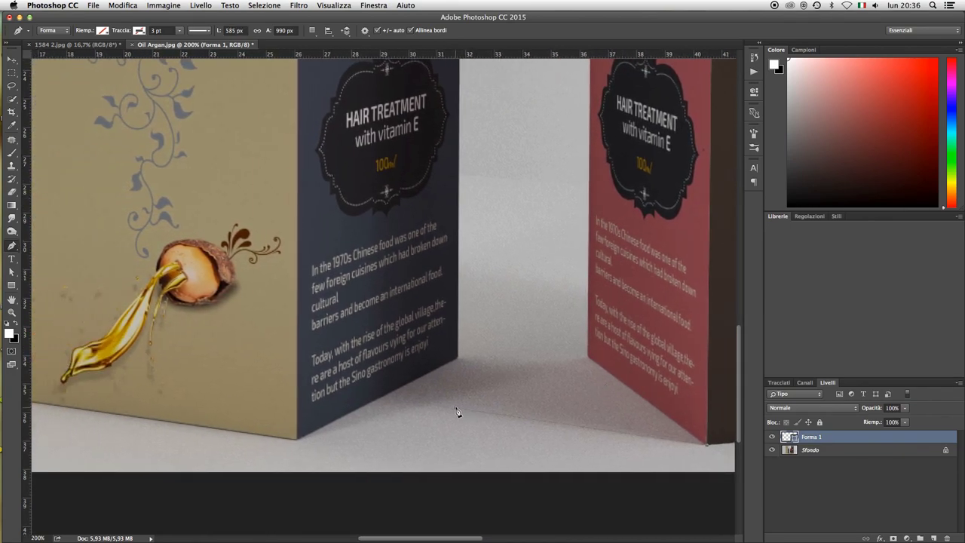
pyautogui.moveTo(405, 405); pyautogui.dragTo(582, 403)
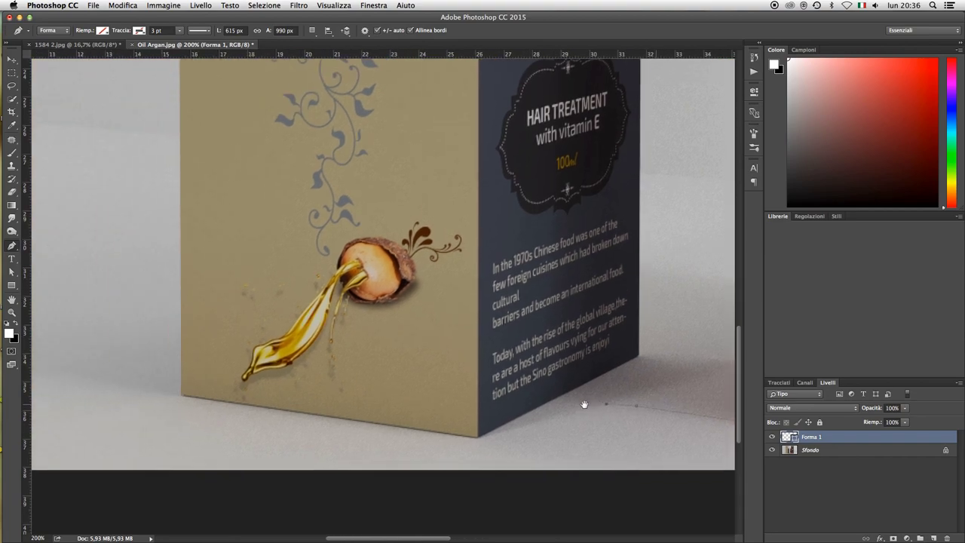
pyautogui.click(477, 438)
# - Continue the path up to the beige box's top-left corner and along its top edge
pyautogui.moveTo(189, 342); pyautogui.dragTo(438, 415)
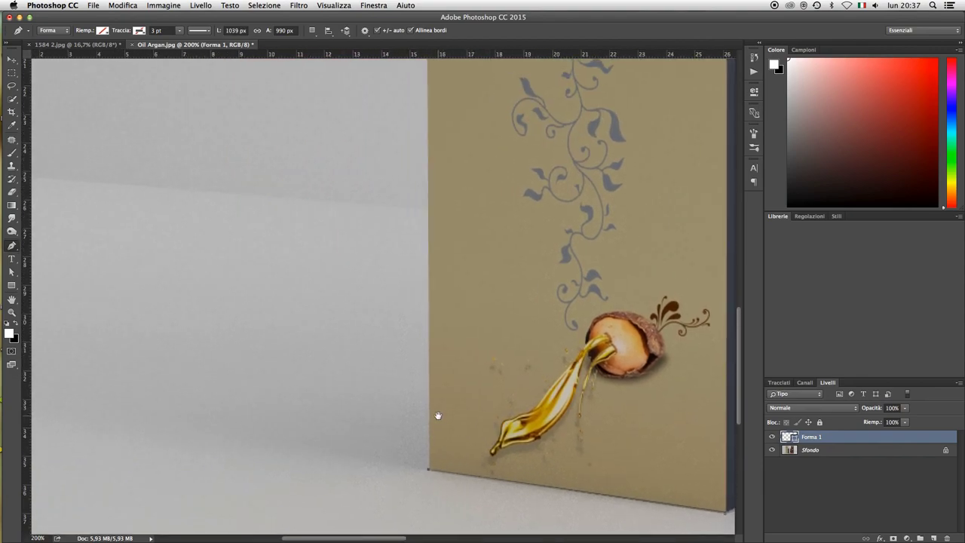
pyautogui.scroll(3, 454, 288)
pyautogui.scroll(1, 454, 288)
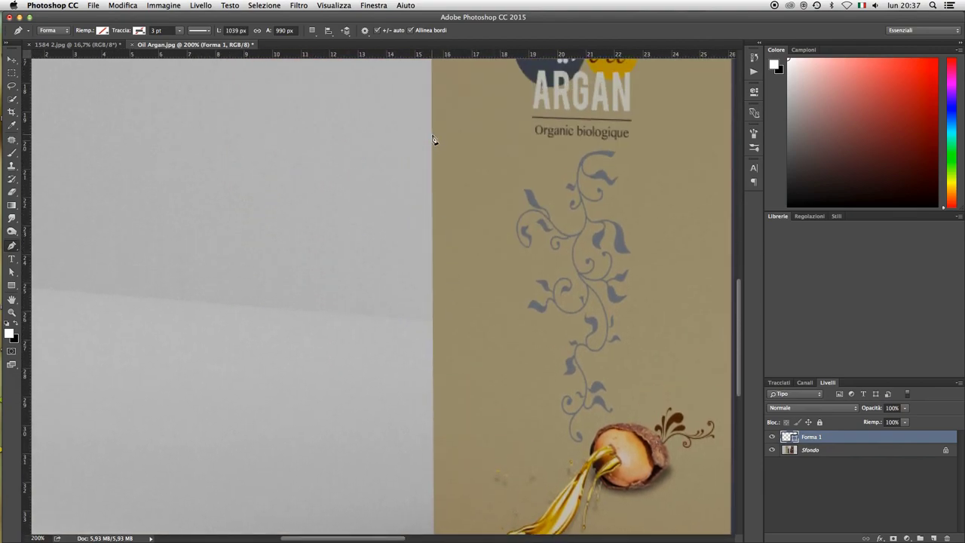
pyautogui.scroll(10, 447, 107)
pyautogui.scroll(4, 429, 179)
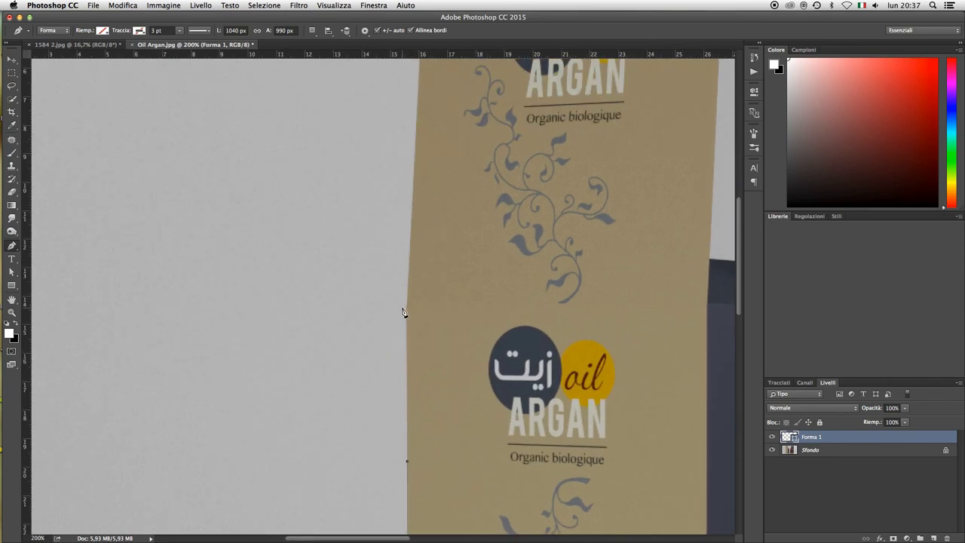
pyautogui.scroll(6, 459, 204)
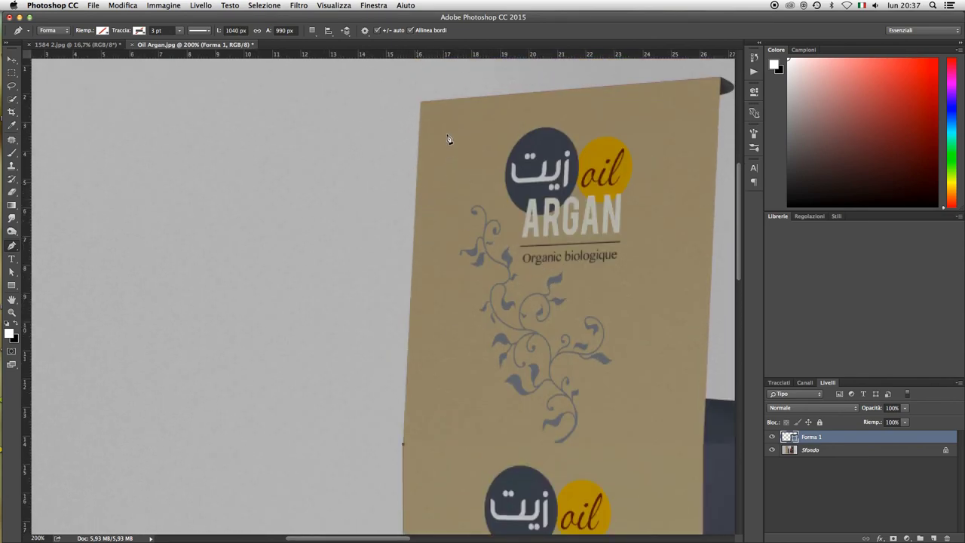
pyautogui.scroll(4, 442, 224)
pyautogui.scroll(2, 424, 252)
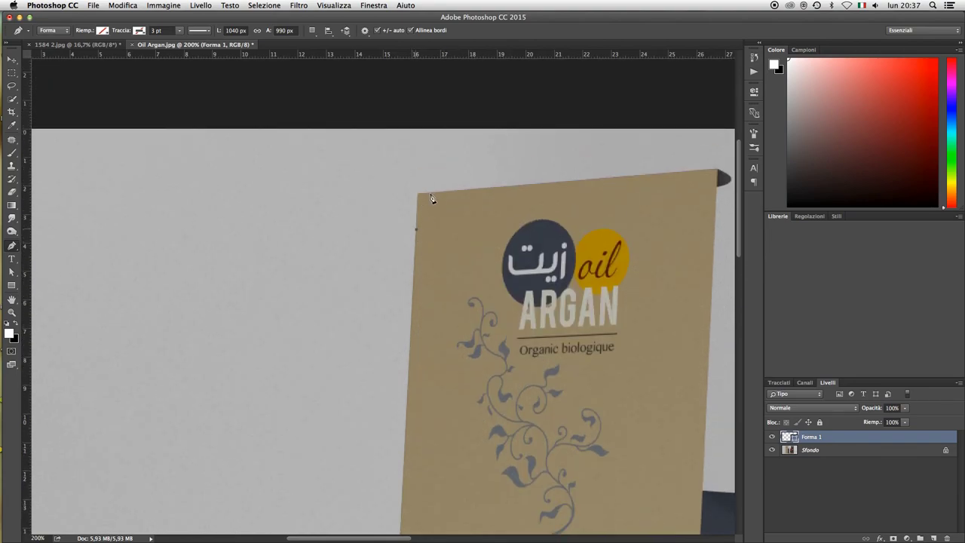
pyautogui.click(718, 172)
pyautogui.moveTo(729, 184); pyautogui.dragTo(730, 190)
# - Anchor the path around the navy box's top corners and bottom corner
pyautogui.scroll(-5, 705, 226)
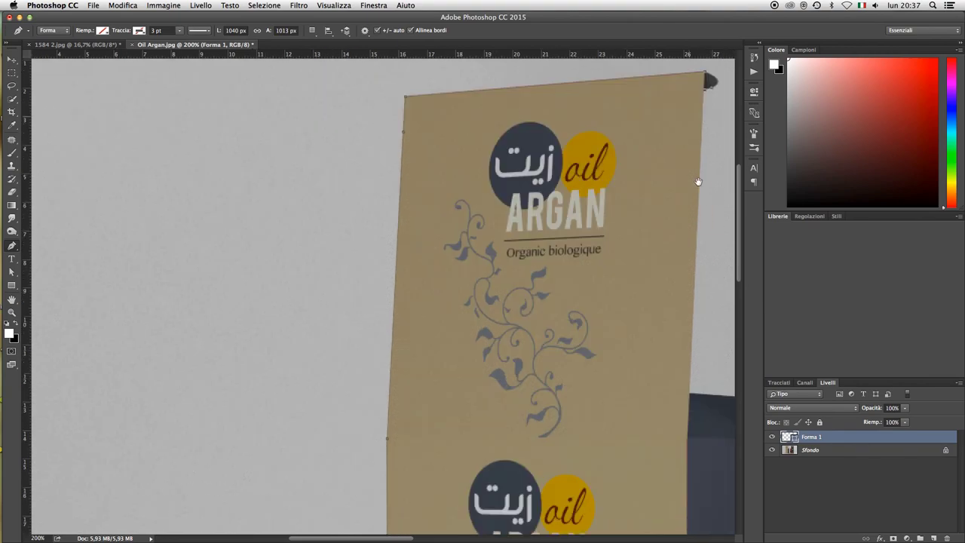
pyautogui.hscroll(5, 626, 226)
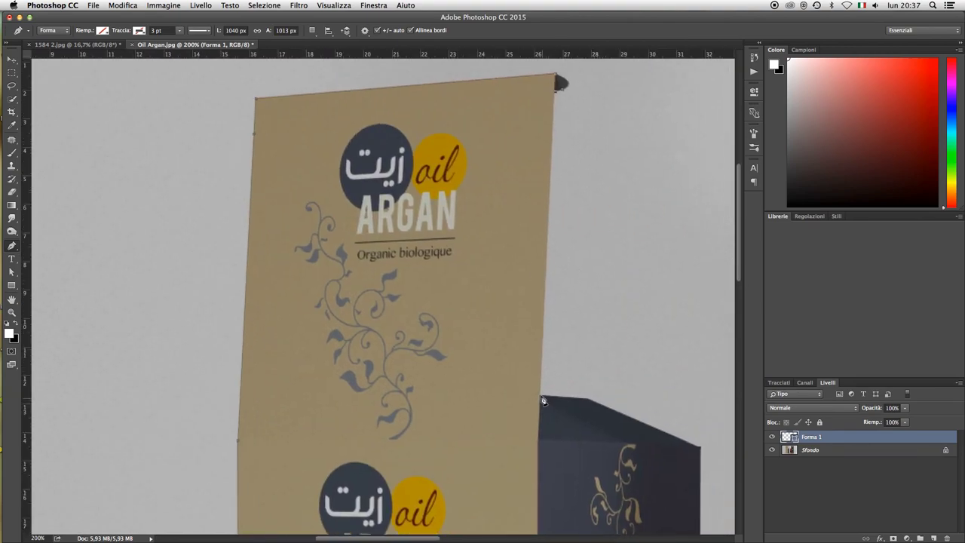
pyautogui.click(540, 396)
pyautogui.click(587, 399)
pyautogui.scroll(-2, 628, 417)
pyautogui.hscroll(3, 628, 417)
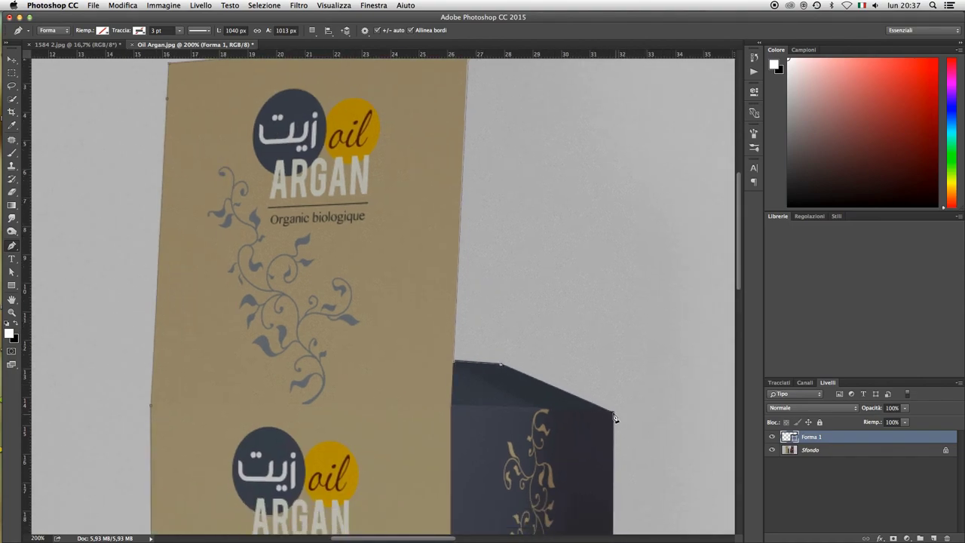
pyautogui.moveTo(615, 417); pyautogui.dragTo(546, 231)
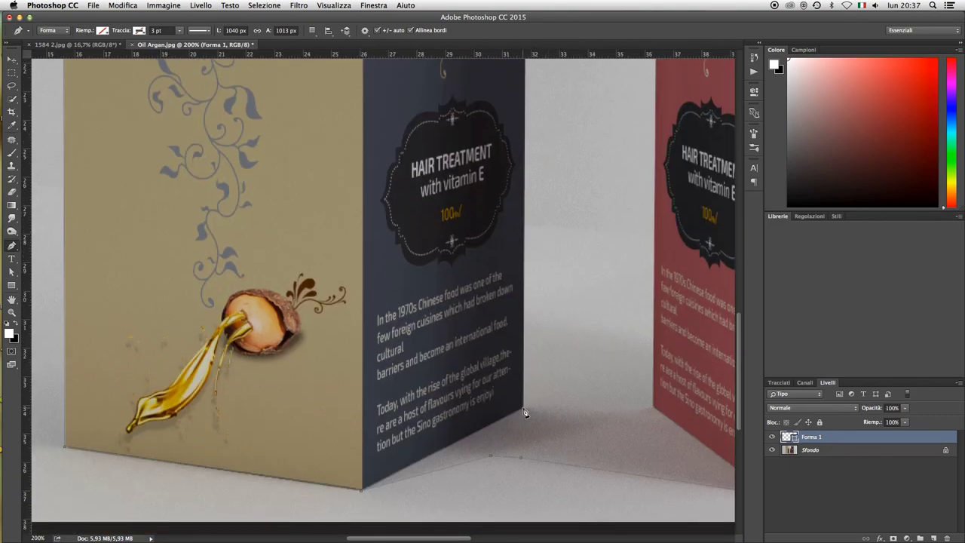
pyautogui.click(523, 408)
pyautogui.click(611, 412)
# - Trace the red box's top corners and close at the brown box's top-left corner
pyautogui.moveTo(674, 335); pyautogui.dragTo(525, 437)
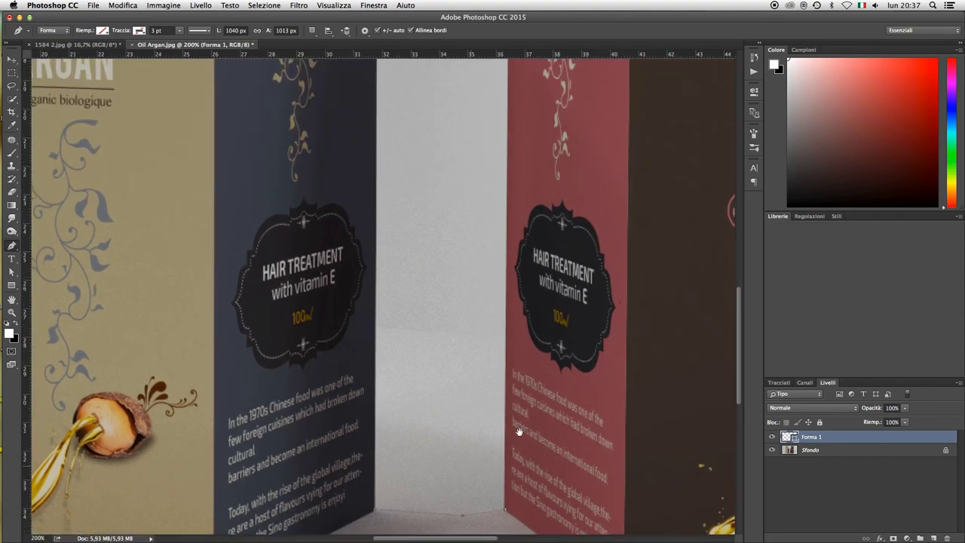
pyautogui.click(508, 149)
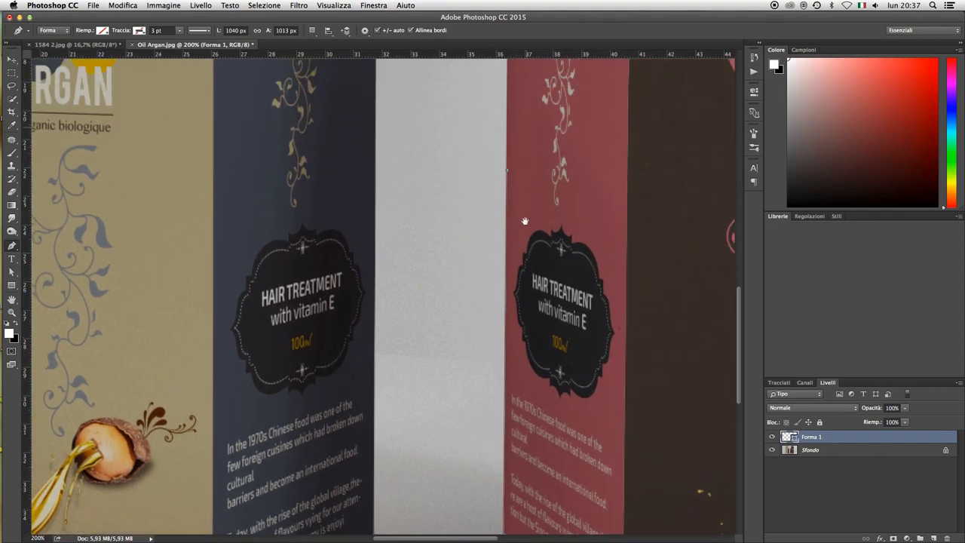
pyautogui.scroll(10, 520, 219)
pyautogui.click(490, 246)
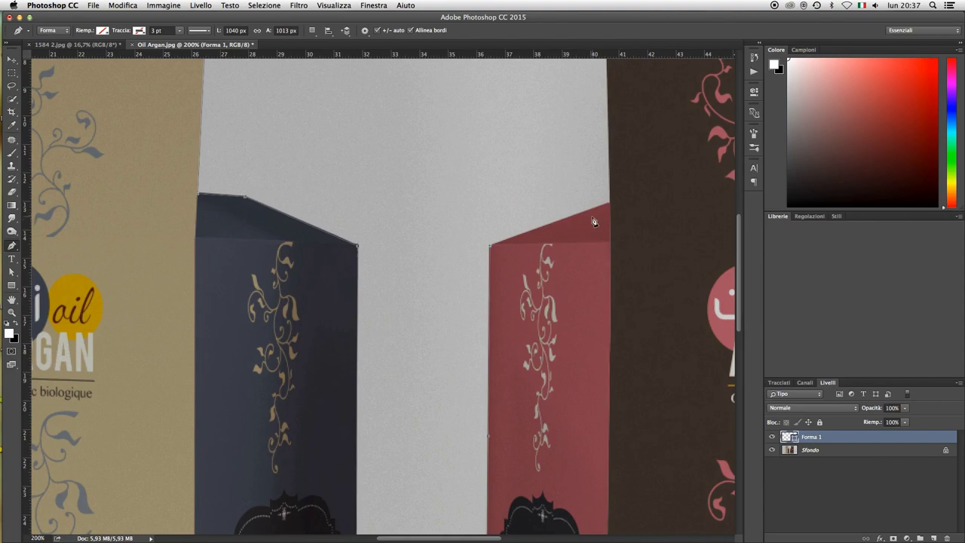
pyautogui.click(611, 204)
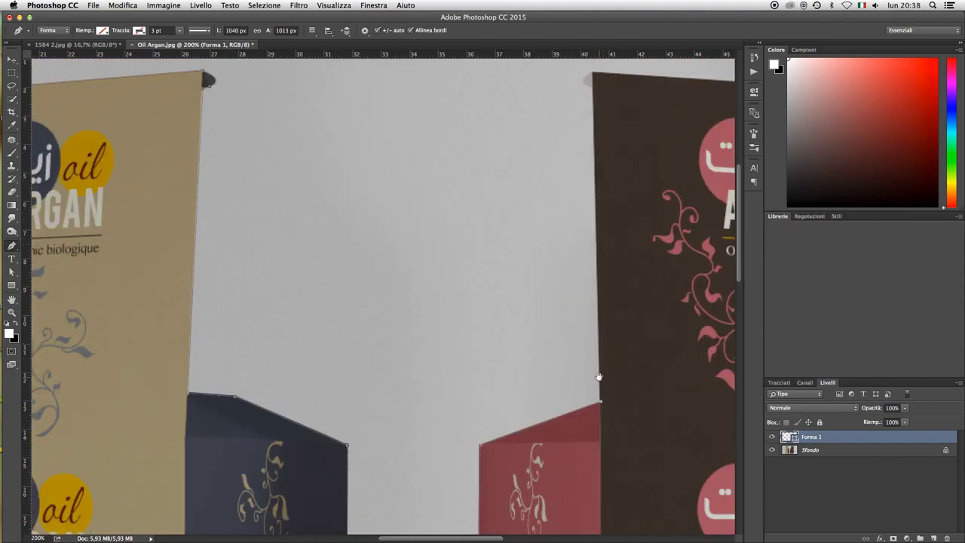
pyautogui.scroll(9, 596, 302)
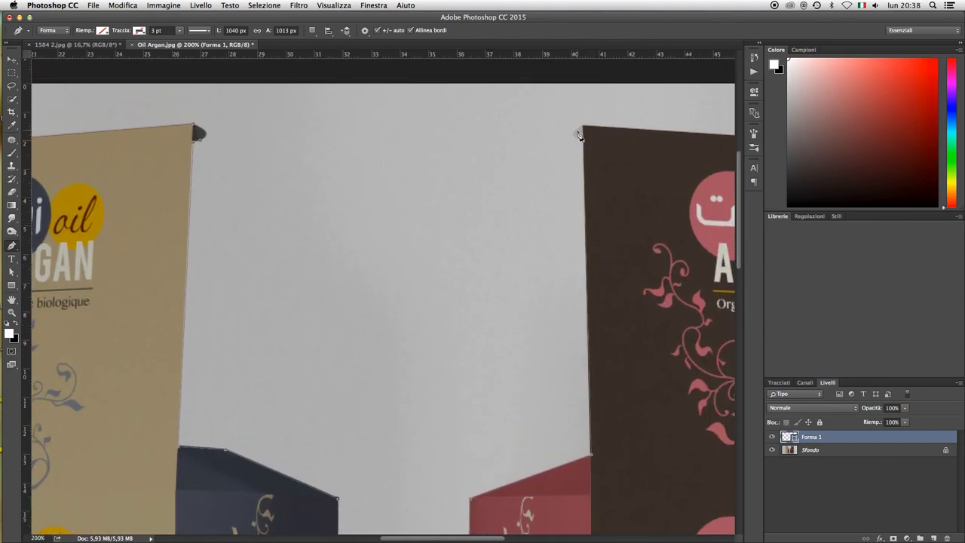
pyautogui.moveTo(580, 133); pyautogui.dragTo(586, 128)
# - Zoom out to 66.7% to show the whole image
pyautogui.scroll(2, 636, 146)
pyautogui.hscroll(5, 534, 204)
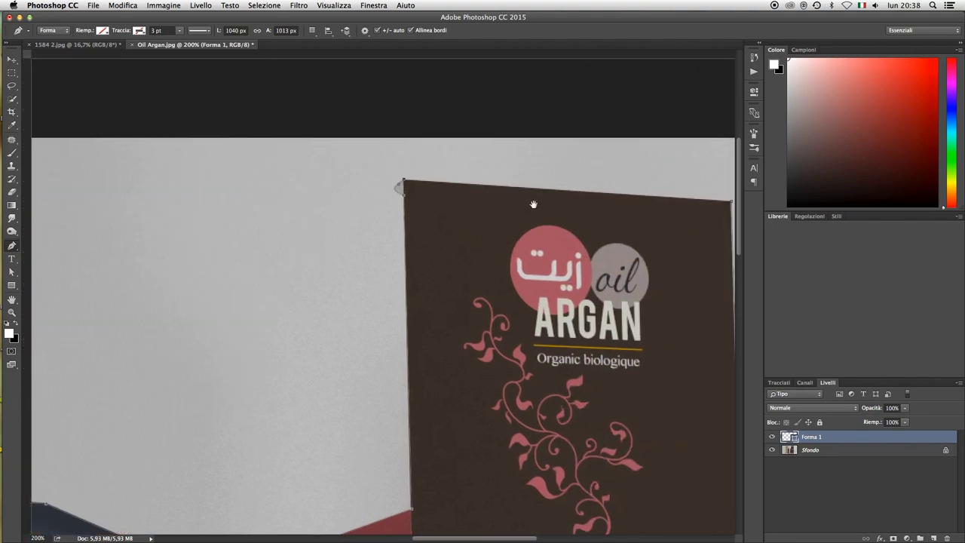
pyautogui.hscroll(3, 571, 221)
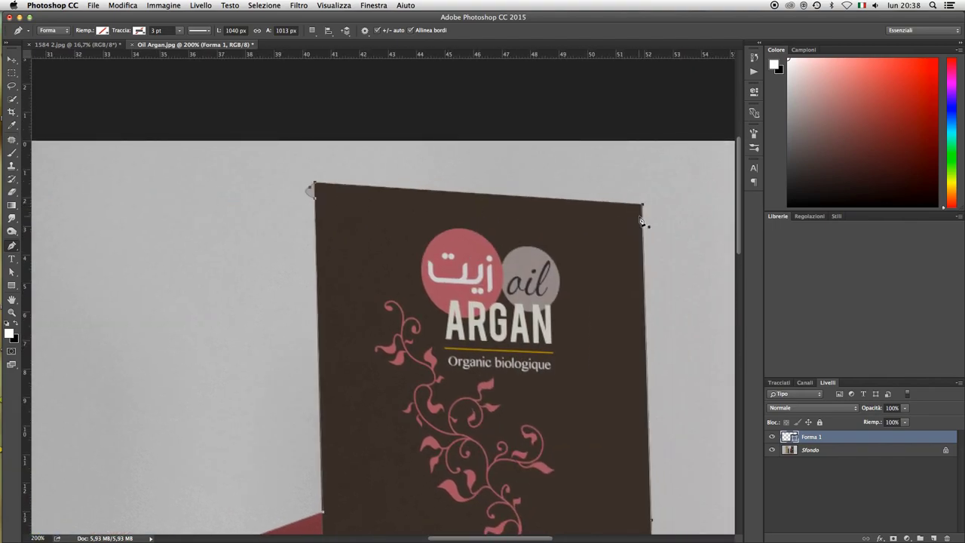
pyautogui.press('z')
pyautogui.keyDown('alt'); pyautogui.click(548, 333); pyautogui.keyUp('alt')
pyautogui.keyDown('alt'); pyautogui.click(547, 334); pyautogui.keyUp('alt')
pyautogui.keyDown('alt'); pyautogui.click(548, 333); pyautogui.keyUp('alt')
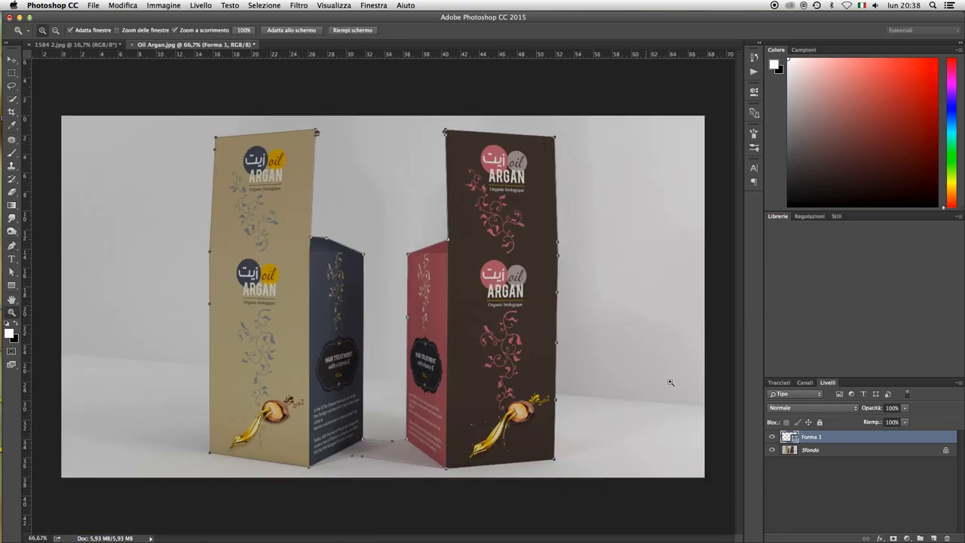
# - Convert the traced box outline path into a selection
pyautogui.click(779, 382)
pyautogui.rightClick(788, 395)
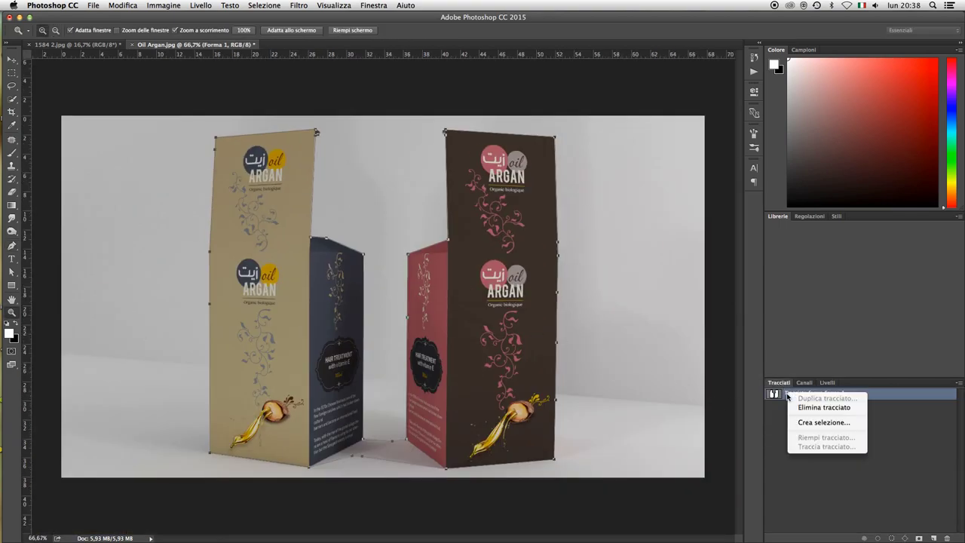
pyautogui.click(823, 423)
pyautogui.click(541, 221)
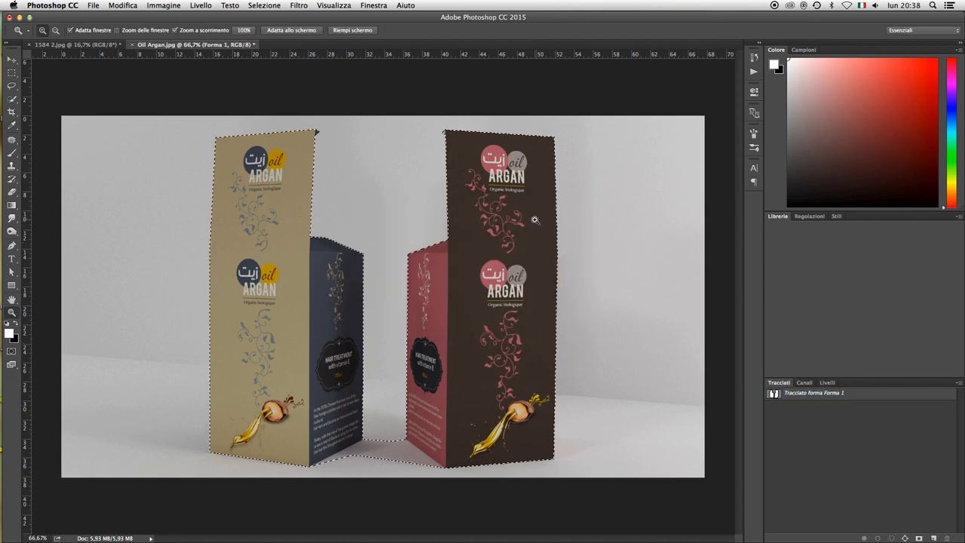
# - Paste the boxes into the café image, then undo the paste
pyautogui.click(11, 60)
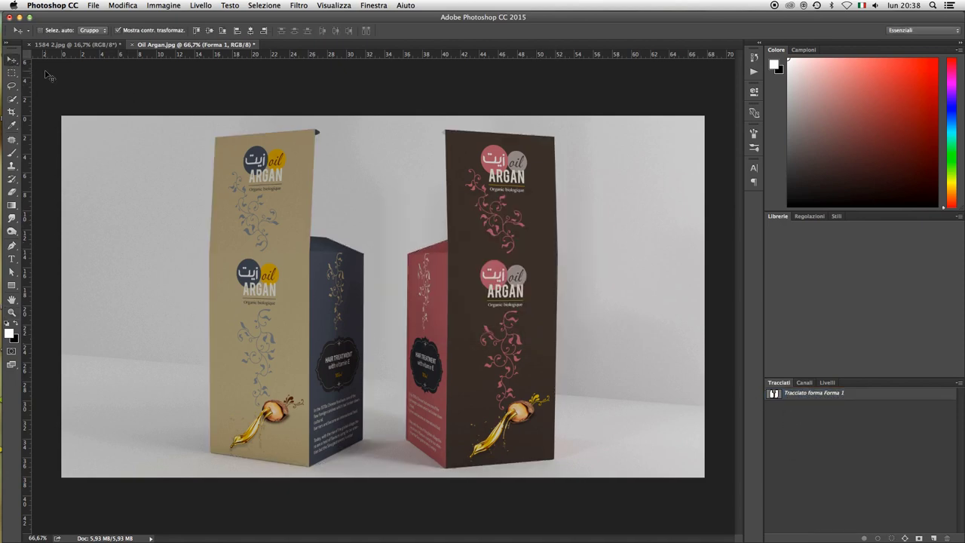
pyautogui.click(87, 45)
pyautogui.hotkey('ctrl', 'v')
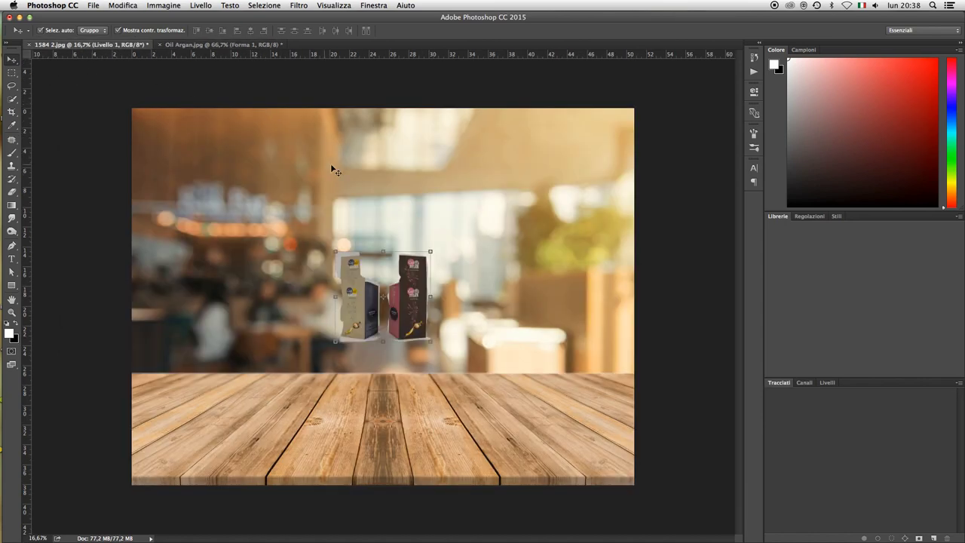
pyautogui.hotkey('ctrl', 'z')
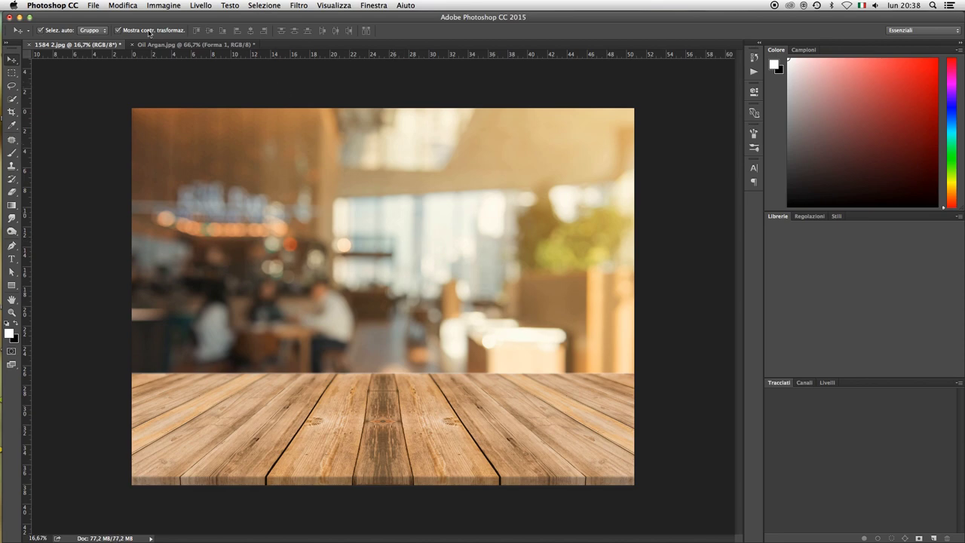
# - Drag the selected boxes from Sfondo onto the 1584 2.jpg café image
pyautogui.click(145, 45)
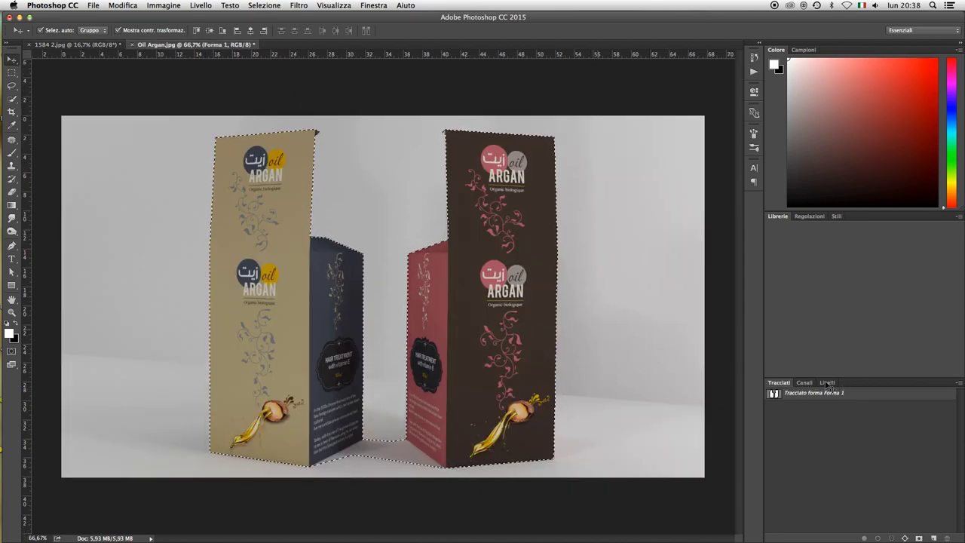
pyautogui.click(827, 382)
pyautogui.click(822, 450)
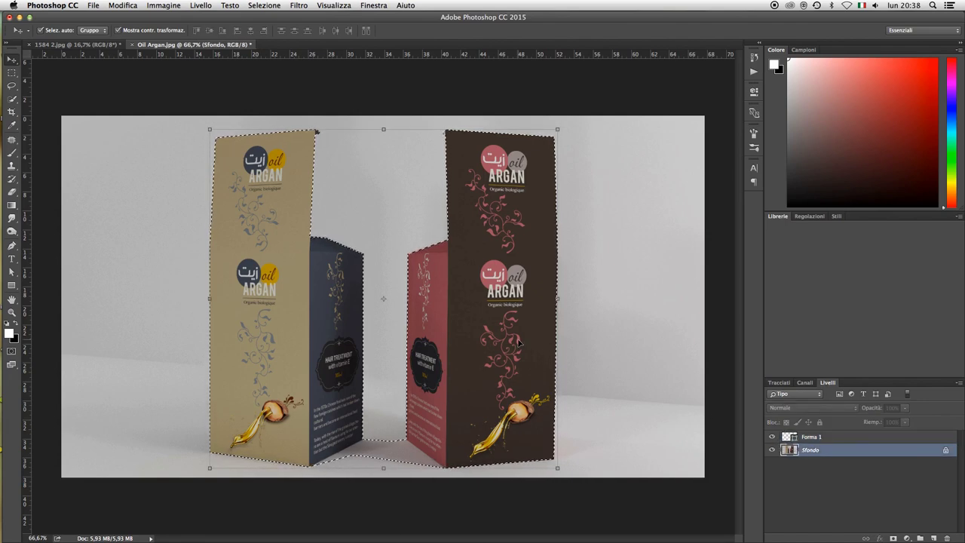
pyautogui.click(517, 336)
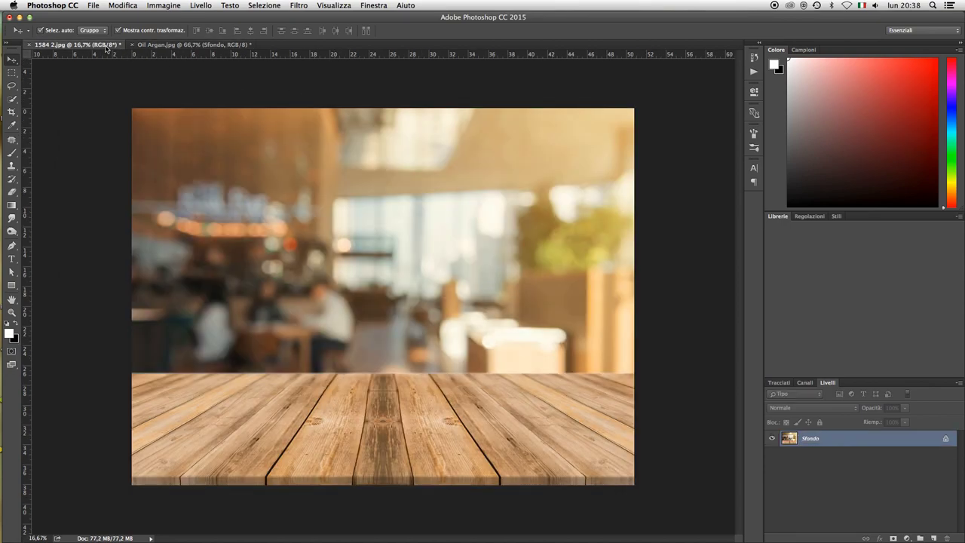
pyautogui.moveTo(110, 48); pyautogui.dragTo(340, 194)
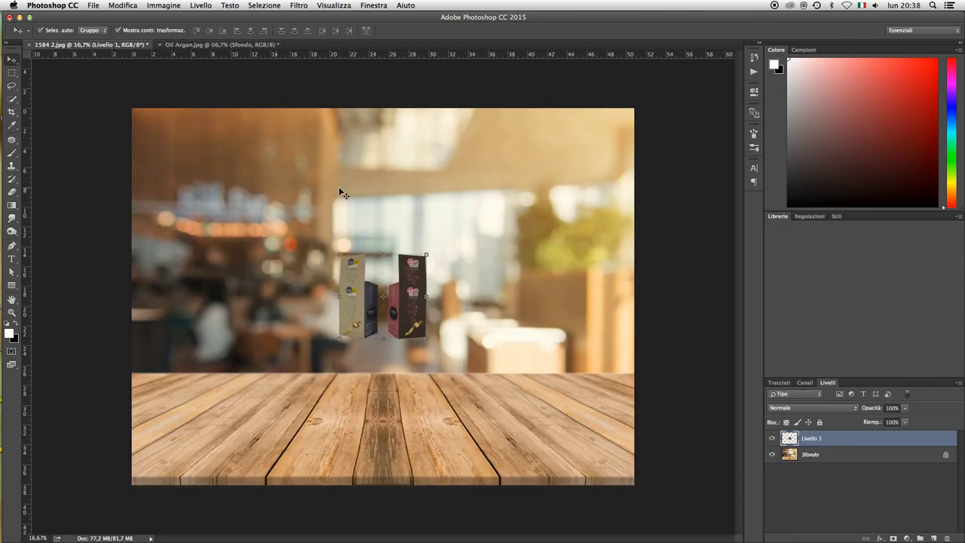
# - Scale the boxes up to about 335% and lower them onto the wooden table
pyautogui.rightClick(411, 303)
pyautogui.click(402, 306)
pyautogui.hotkey('ctrl', 't')
pyautogui.rightClick(402, 304)
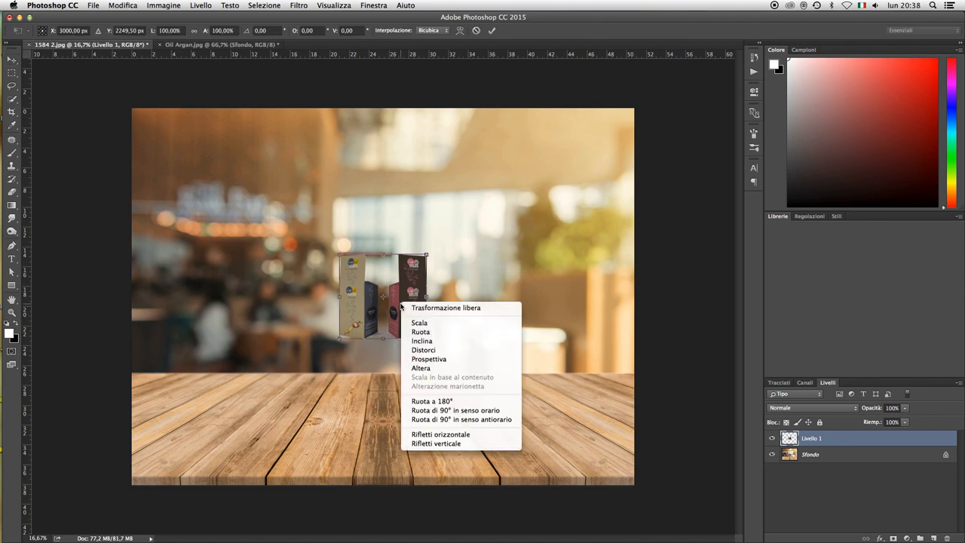
pyautogui.click(411, 324)
pyautogui.moveTo(434, 345); pyautogui.dragTo(548, 421)
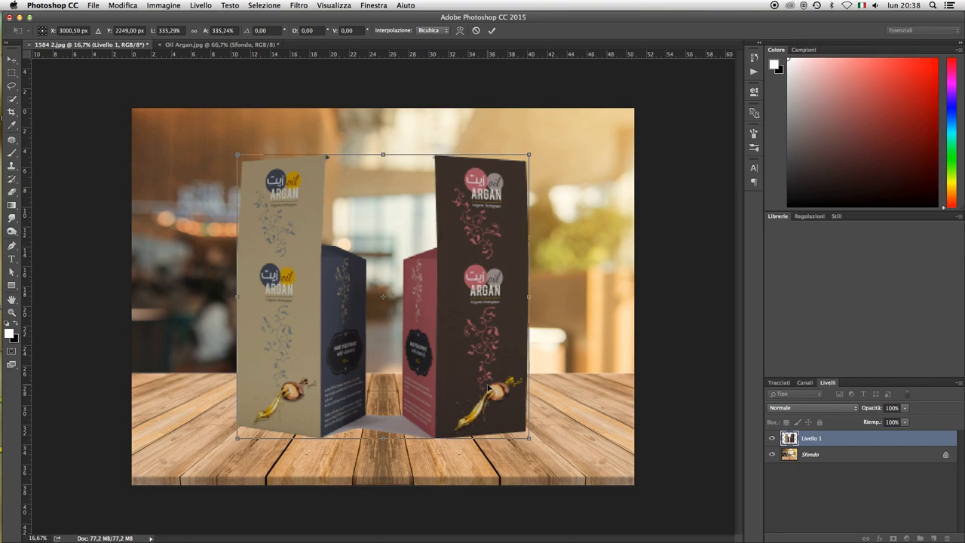
pyautogui.moveTo(490, 388); pyautogui.dragTo(483, 373)
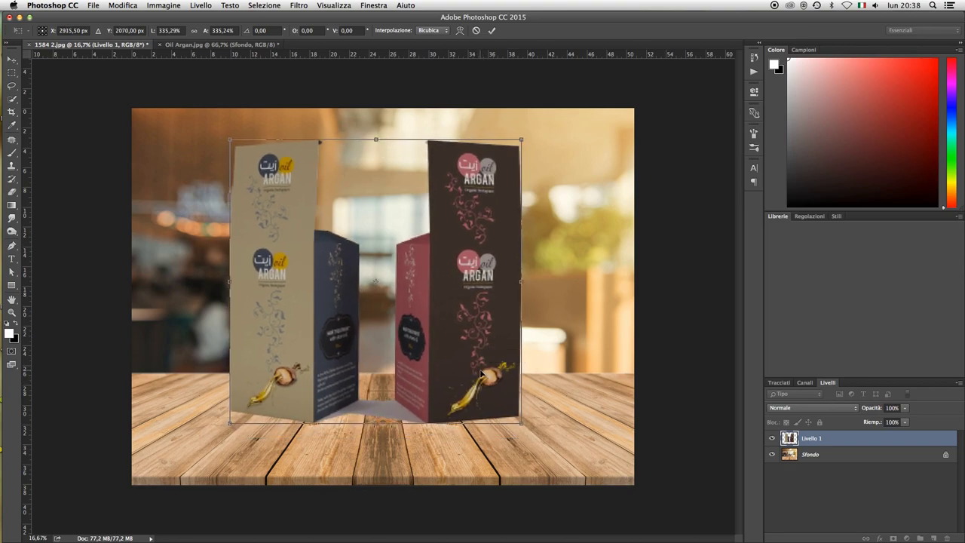
pyautogui.press('Return')
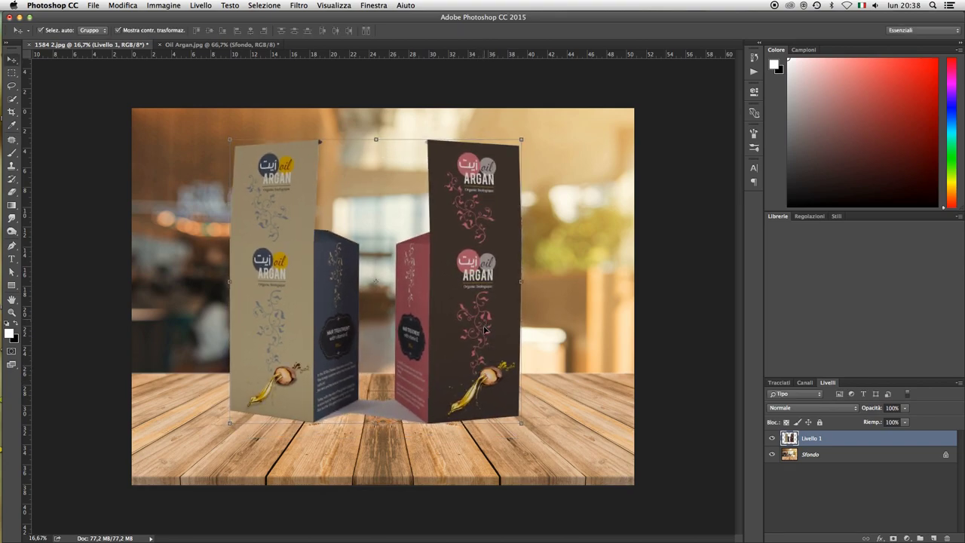
pyautogui.moveTo(485, 340); pyautogui.dragTo(479, 339)
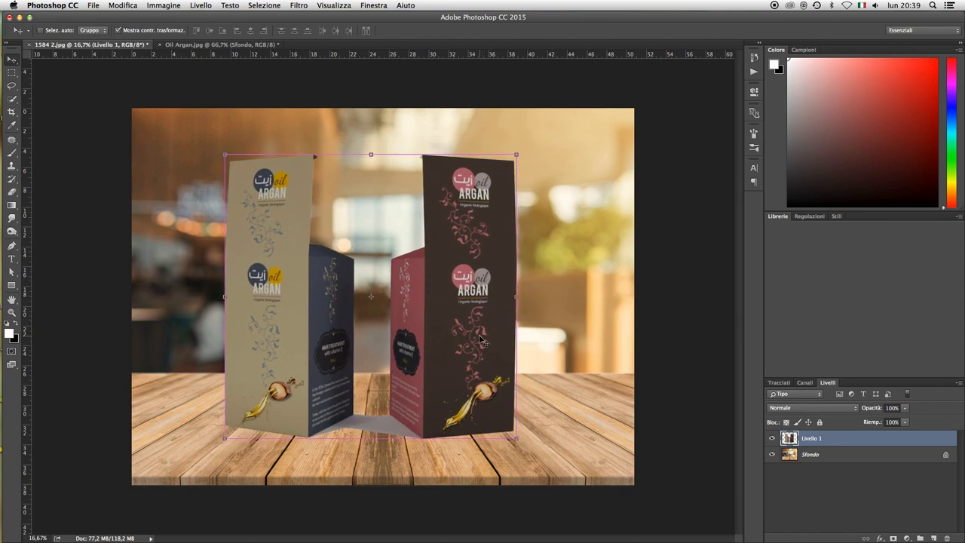
# - Fine-tune the boxes' scale to about 107%, shifting them lower right
pyautogui.hotkey('ctrl', 't')
pyautogui.rightClick(470, 328)
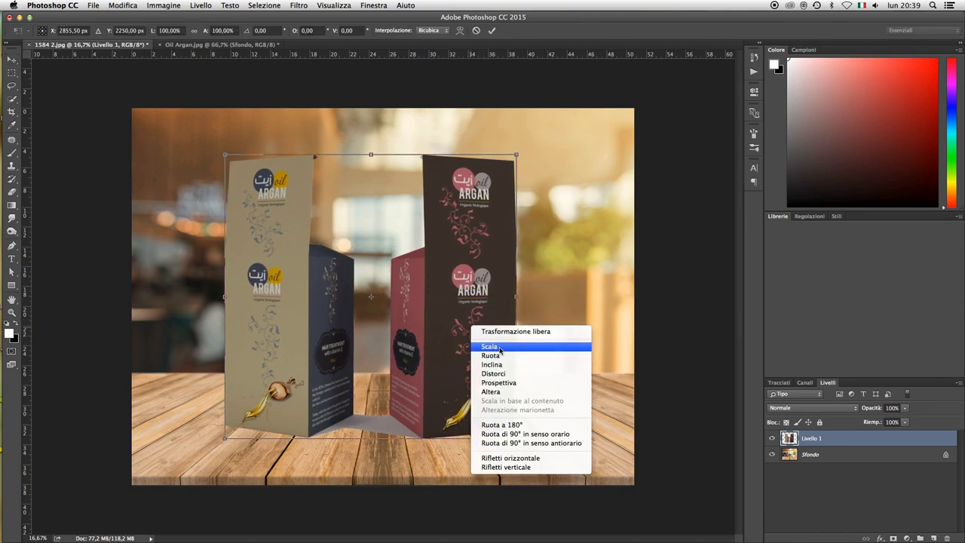
pyautogui.click(498, 347)
pyautogui.moveTo(516, 438)
pyautogui.mouseDown()
pyautogui.moveTo(540, 462)
pyautogui.moveTo(522, 434)
pyautogui.mouseUp()
pyautogui.moveTo(483, 401)
pyautogui.mouseDown()
pyautogui.moveTo(515, 419)
pyautogui.moveTo(504, 411)
pyautogui.mouseUp()
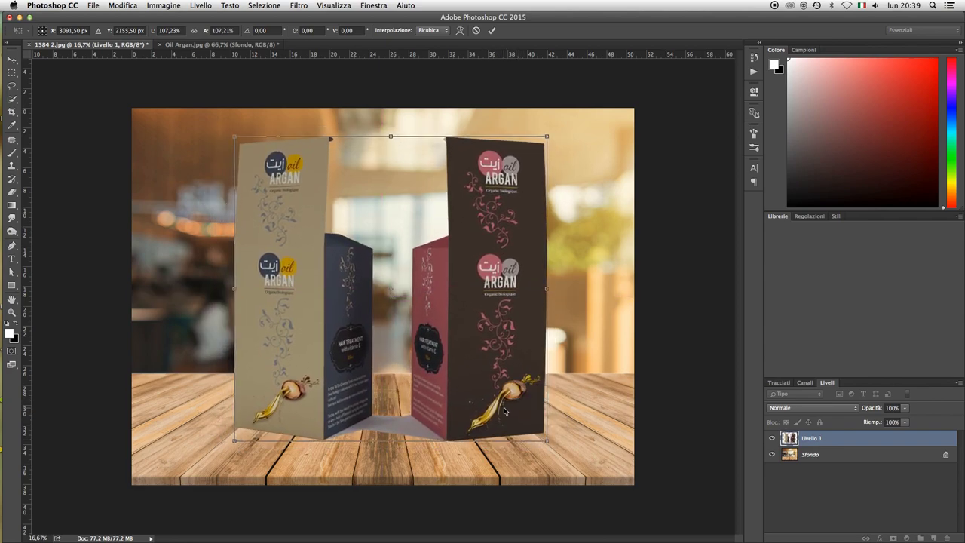
pyautogui.press('Return')
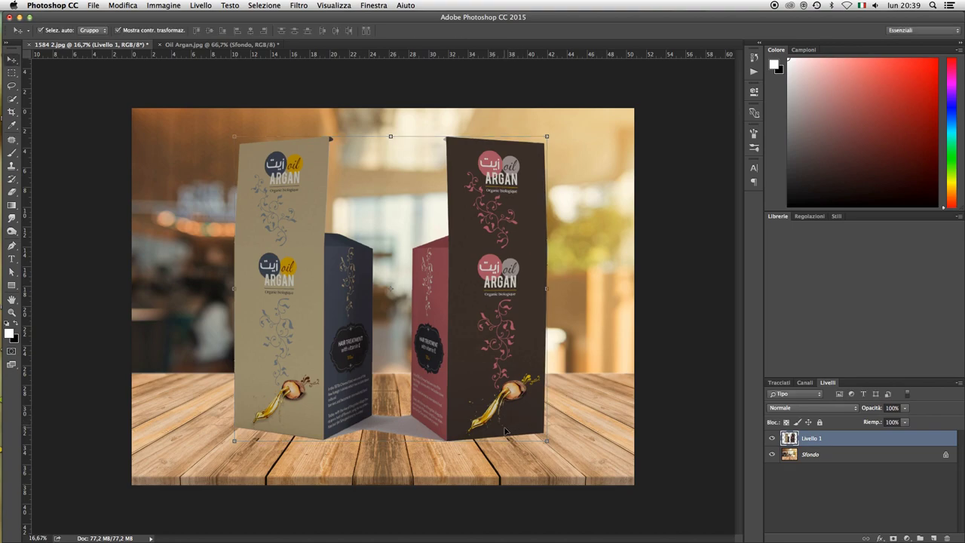
# - Zoom in closely on the grey floor patch between the boxes
pyautogui.press('z')
pyautogui.click(396, 411)
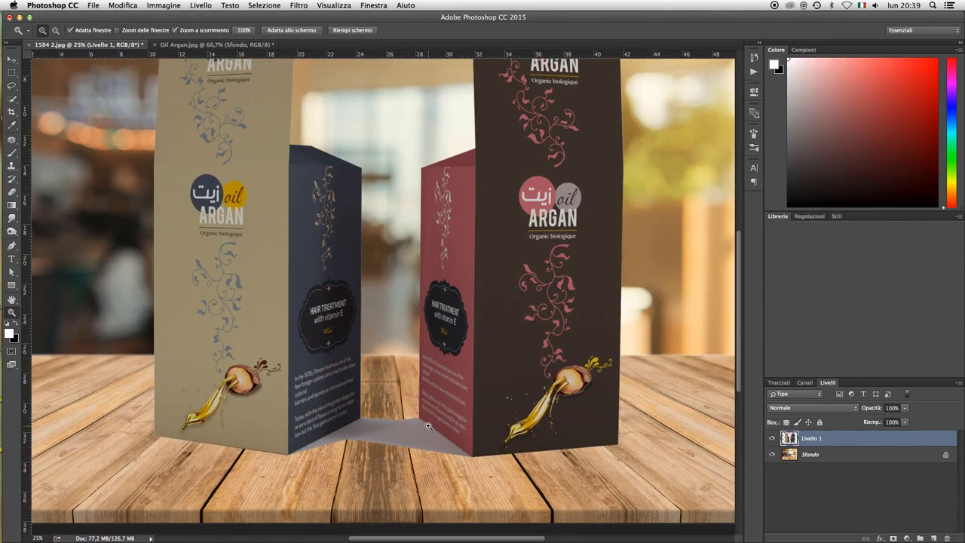
pyautogui.click(428, 427)
pyautogui.click(437, 437)
pyautogui.moveTo(510, 410); pyautogui.dragTo(537, 398)
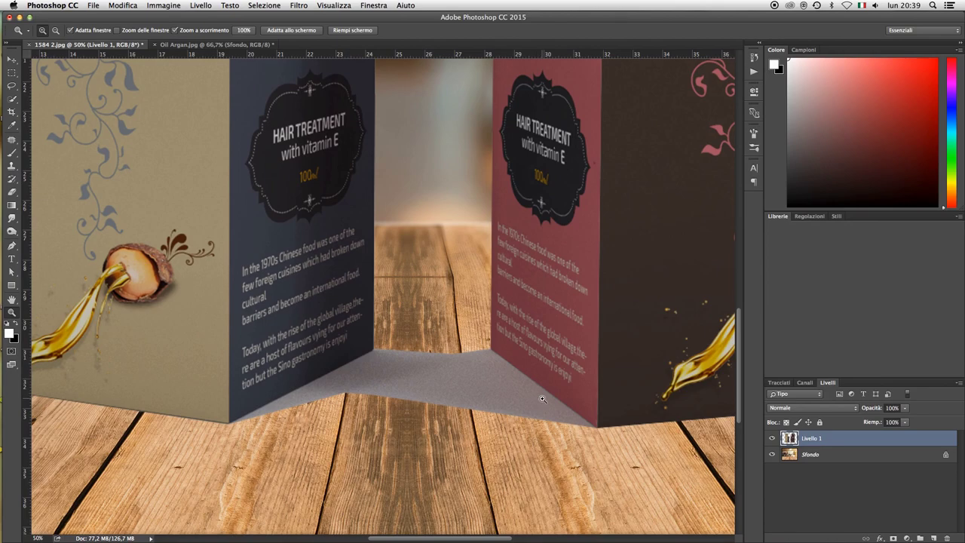
# - Outline the grey floor patch between the box bases as a Pen shape
pyautogui.press('p')
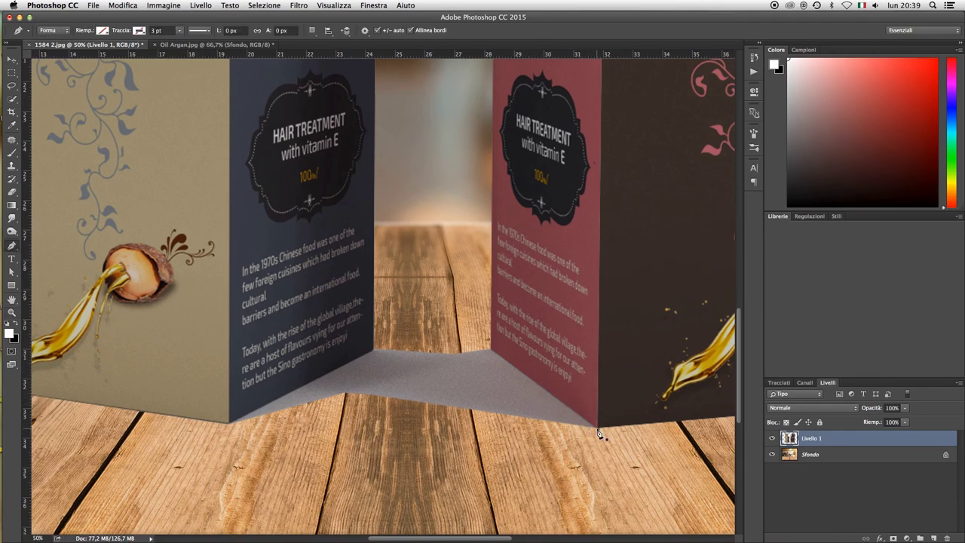
pyautogui.click(599, 432)
pyautogui.click(492, 353)
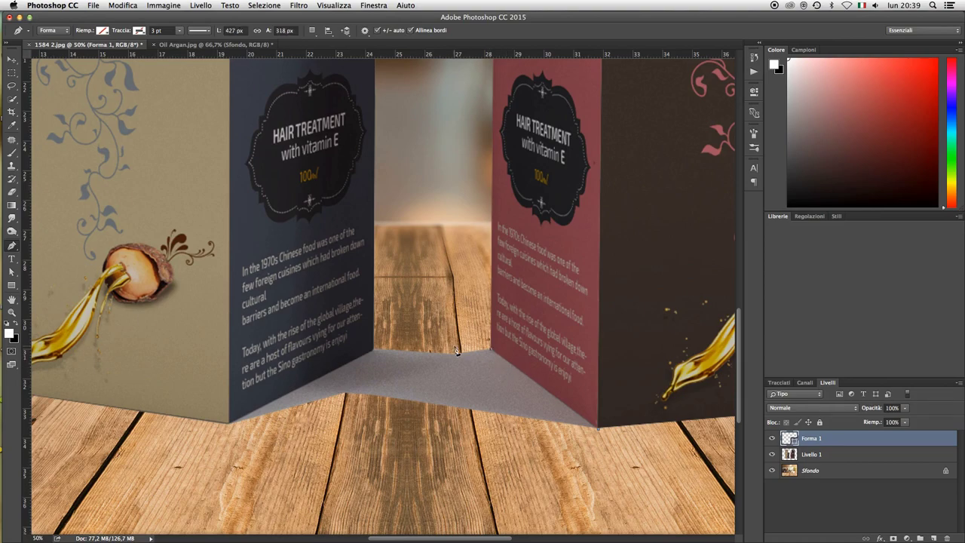
pyautogui.moveTo(377, 352); pyautogui.dragTo(501, 370)
pyautogui.click(501, 369)
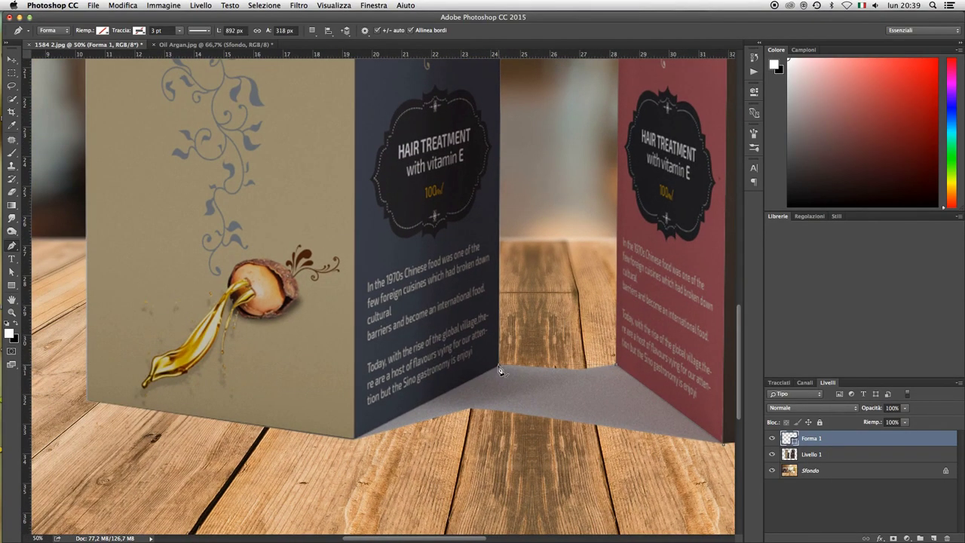
pyautogui.click(355, 443)
pyautogui.click(725, 444)
# - Select the Livello 1 boxes layer and show the Paths panel
pyautogui.click(779, 383)
pyautogui.click(828, 382)
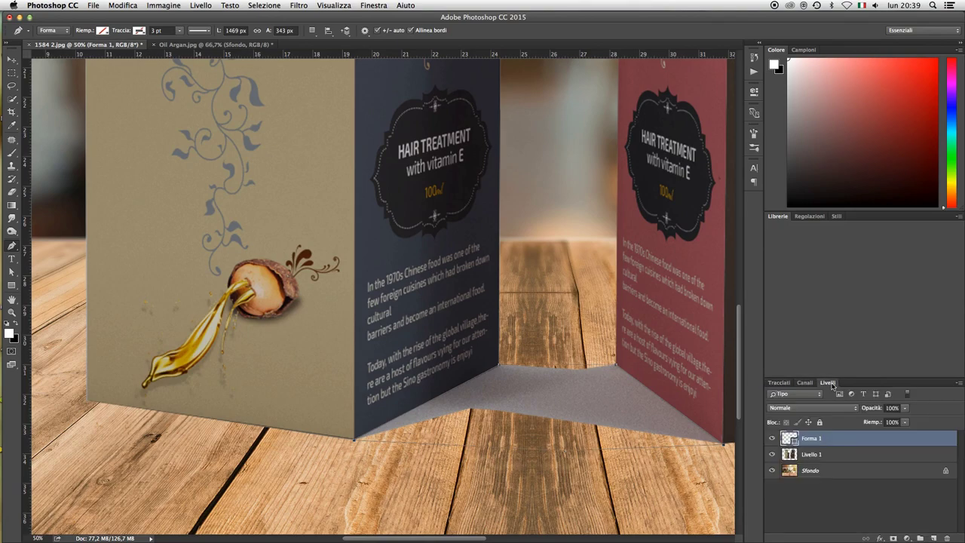
pyautogui.click(817, 455)
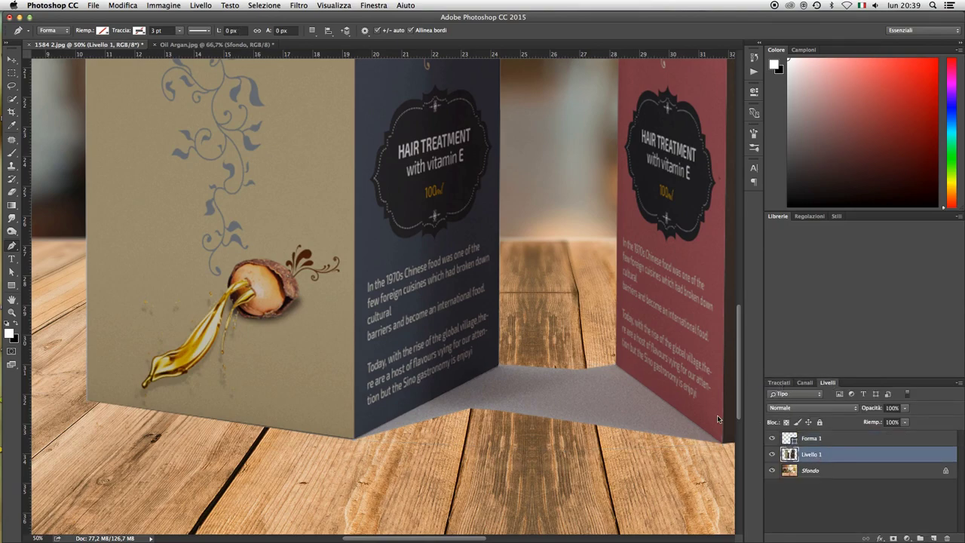
pyautogui.click(779, 382)
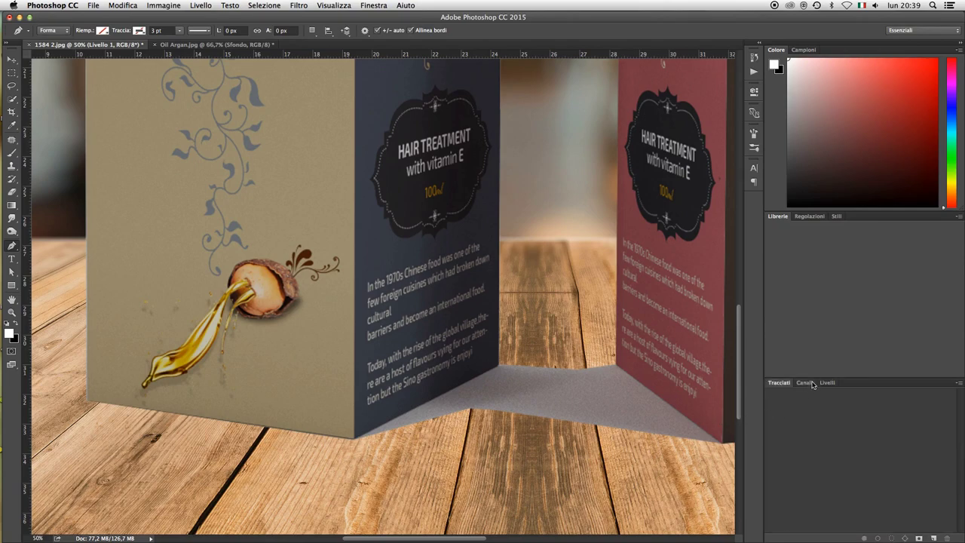
# - Return to the Forma 1 shape and convert its path into a selection
pyautogui.hotkey('ctrl', 'z')
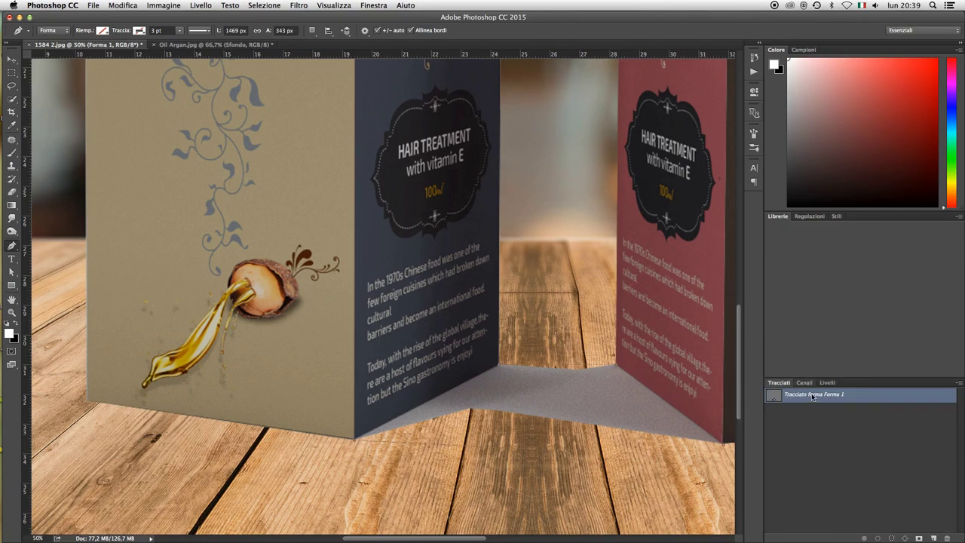
pyautogui.rightClick(812, 397)
pyautogui.click(826, 422)
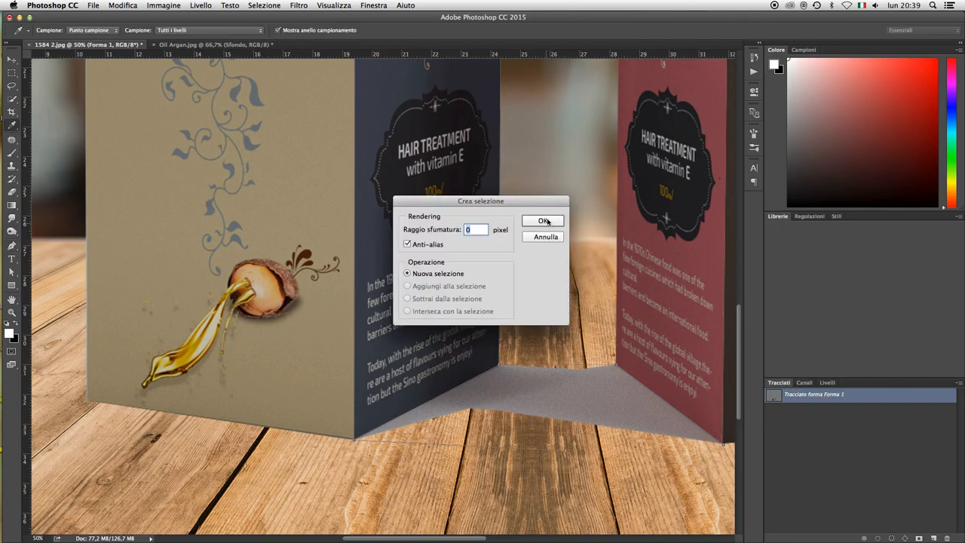
pyautogui.click(547, 221)
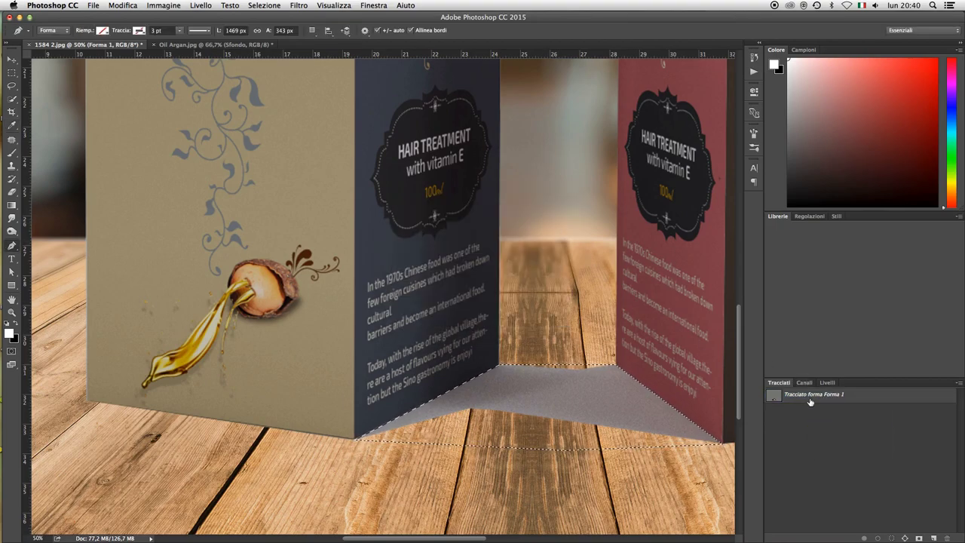
# - Delete the selected grey floor from Livello 1 and deselect
pyautogui.click(808, 399)
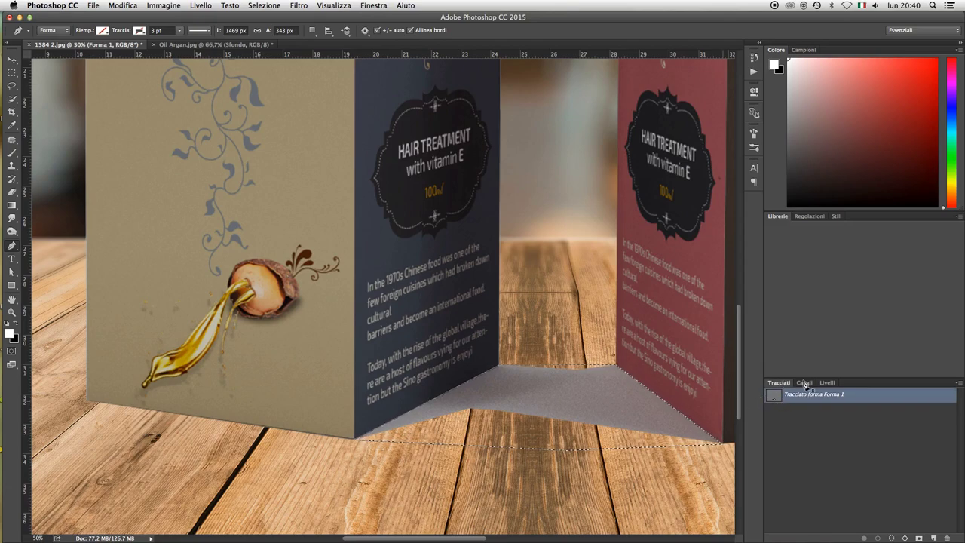
pyautogui.click(804, 383)
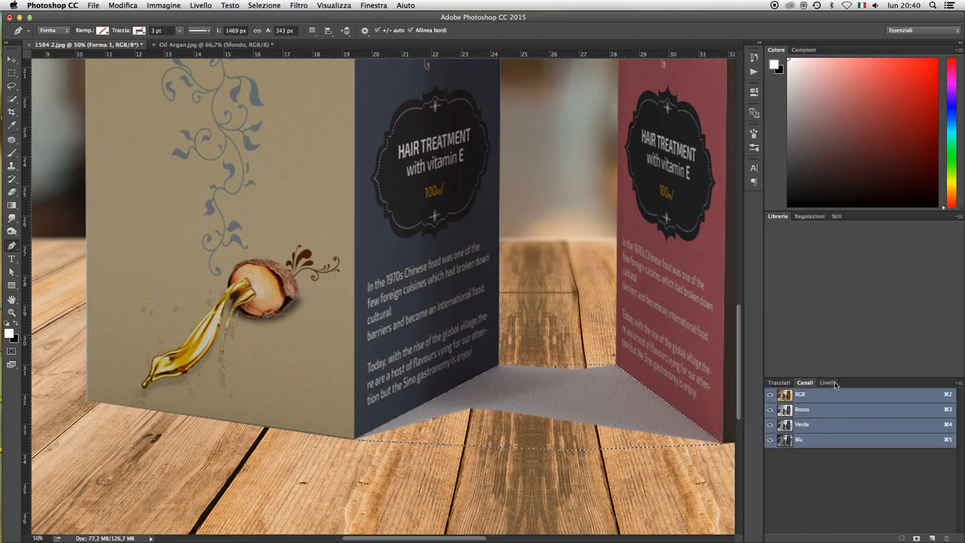
pyautogui.click(827, 383)
pyautogui.click(806, 455)
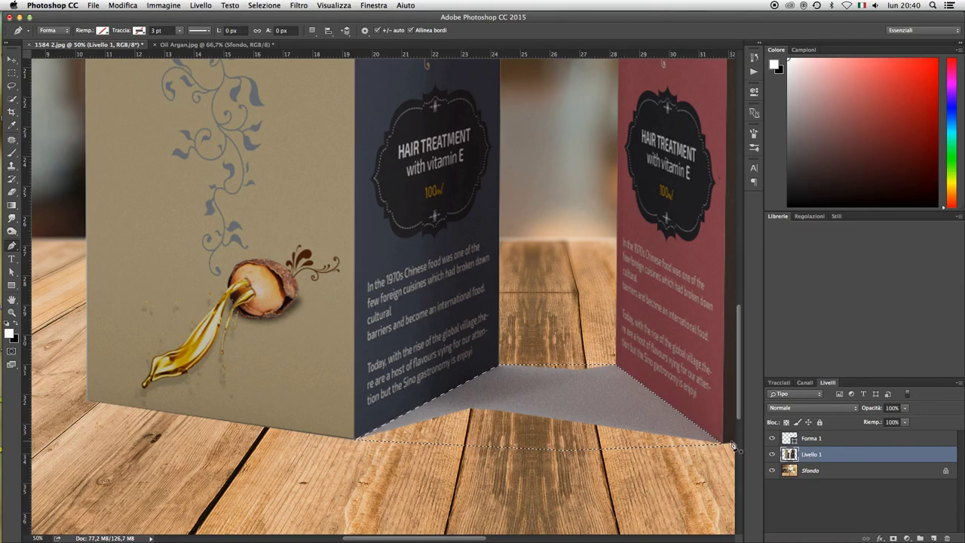
pyautogui.press('Delete')
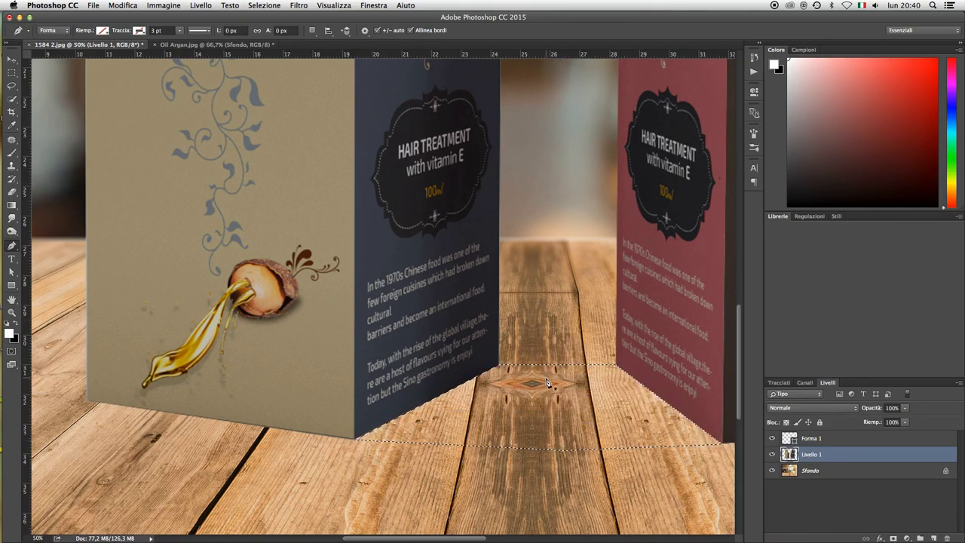
pyautogui.press('m')
pyautogui.press('super+d')
# - Zoom out to the whole image and deselect all layers
pyautogui.press('z')
pyautogui.keyDown('alt'); pyautogui.click(500, 310); pyautogui.keyUp('alt')
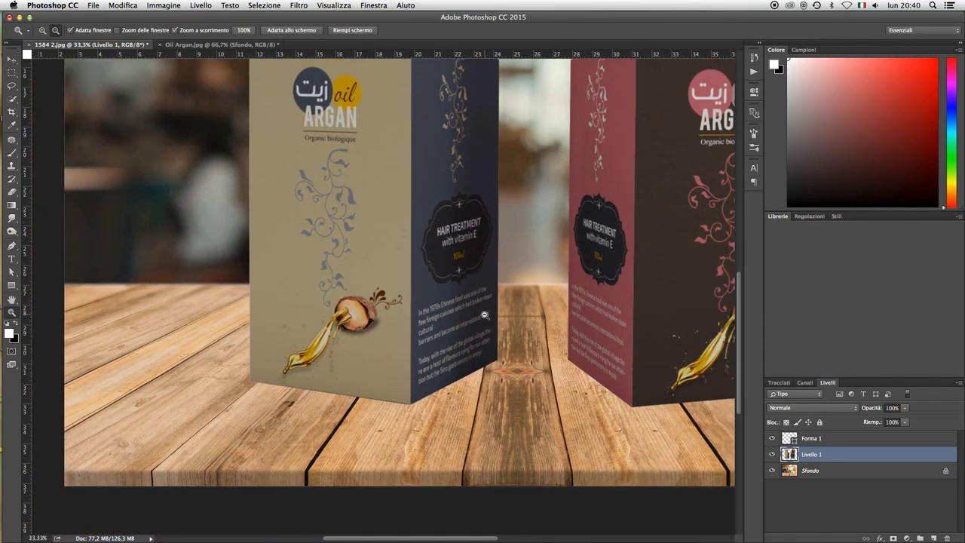
pyautogui.keyDown('alt'); pyautogui.click(500, 310); pyautogui.keyUp('alt')
pyautogui.keyDown('alt'); pyautogui.click(459, 228); pyautogui.keyUp('alt')
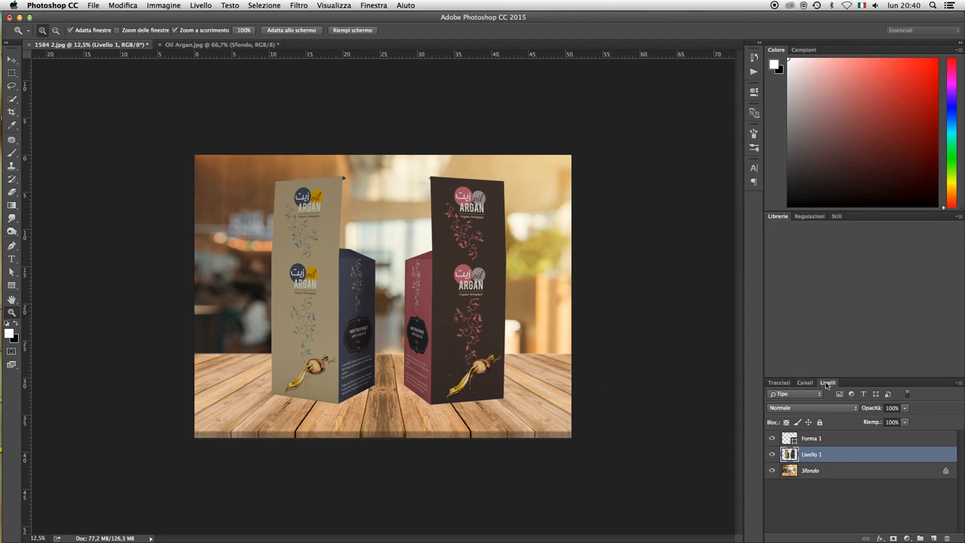
pyautogui.rightClick(830, 387)
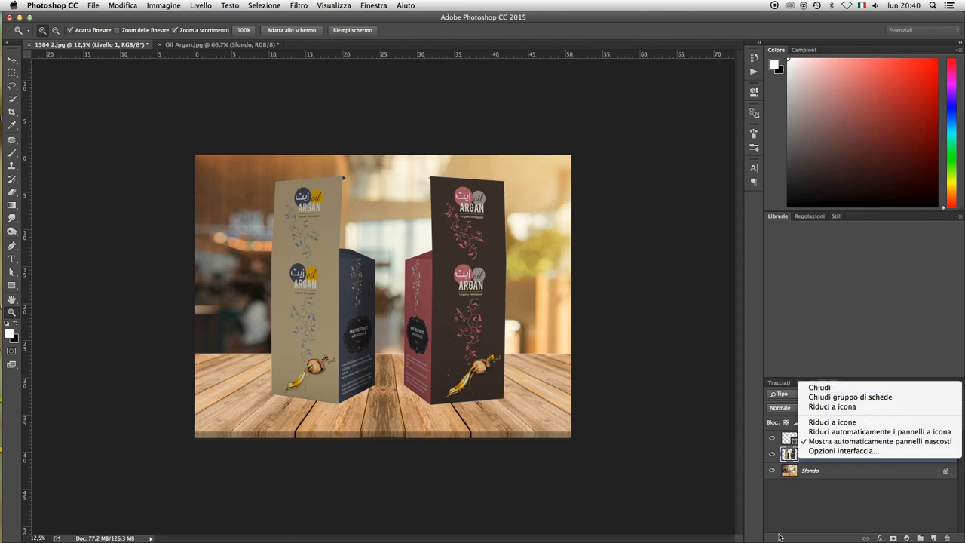
pyautogui.click(802, 495)
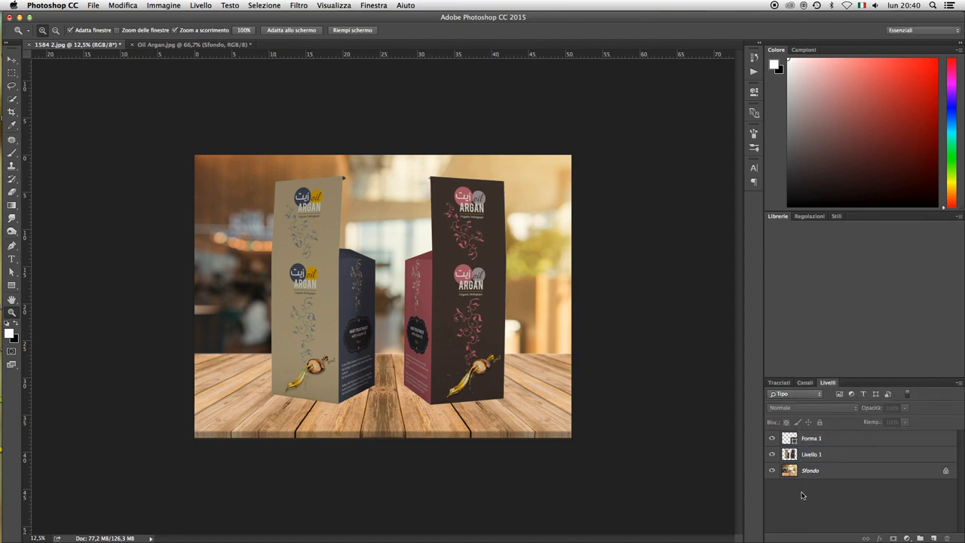
# - Move Forma 1 below Livello 1 in the layer stack, then zoom in on the boxes
pyautogui.press('v')
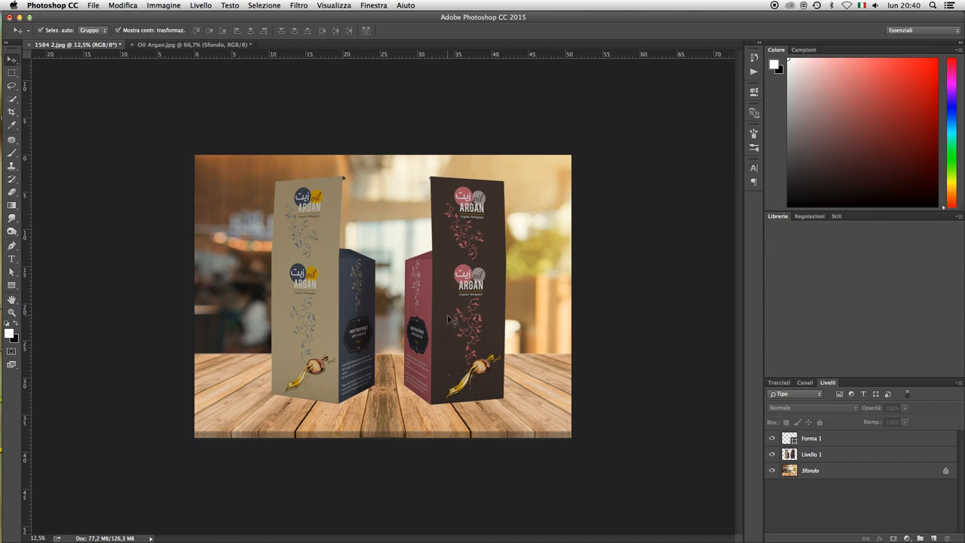
pyautogui.click(809, 443)
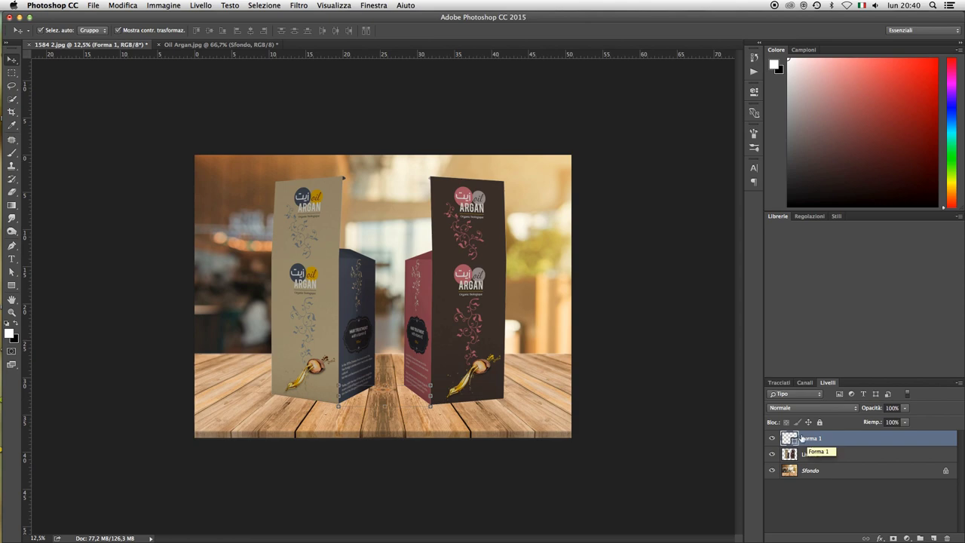
pyautogui.moveTo(808, 443); pyautogui.dragTo(814, 457)
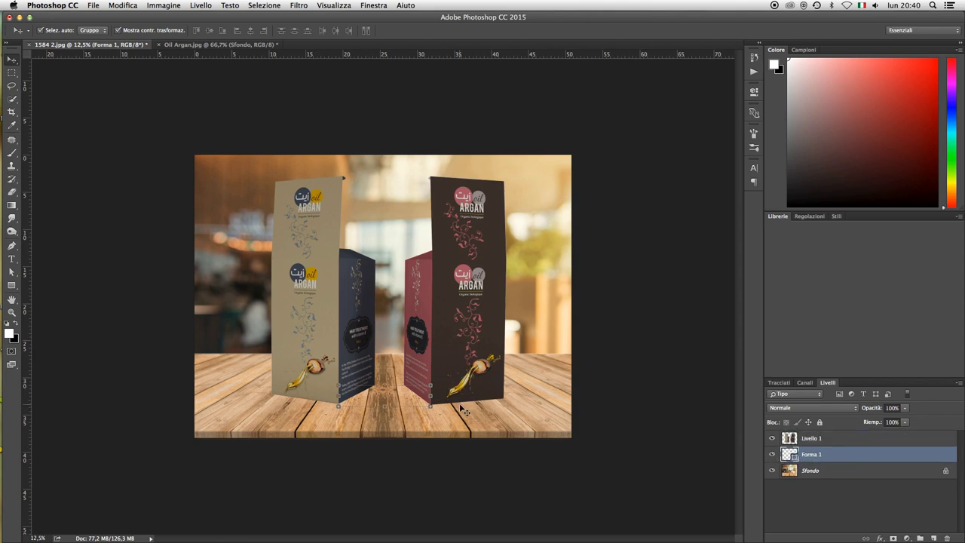
pyautogui.press('z')
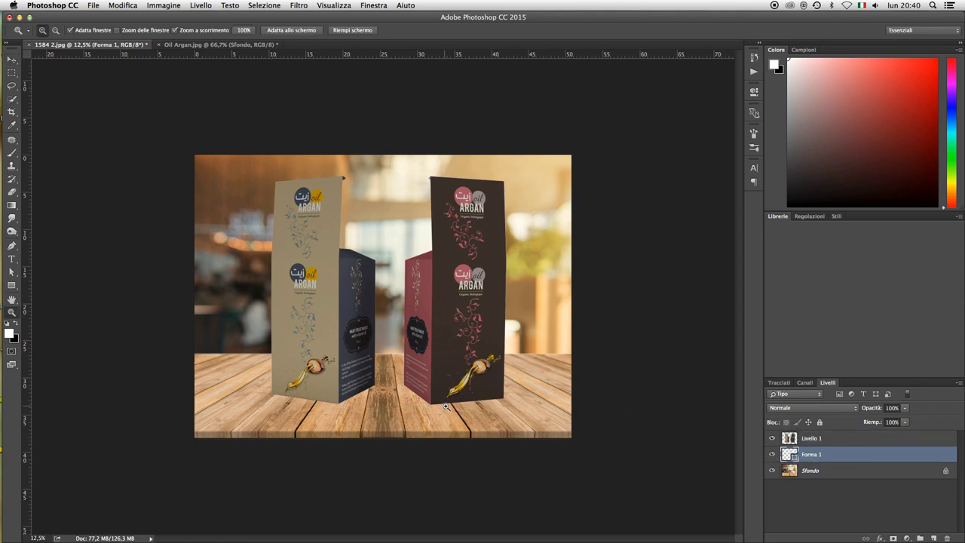
pyautogui.click(446, 406)
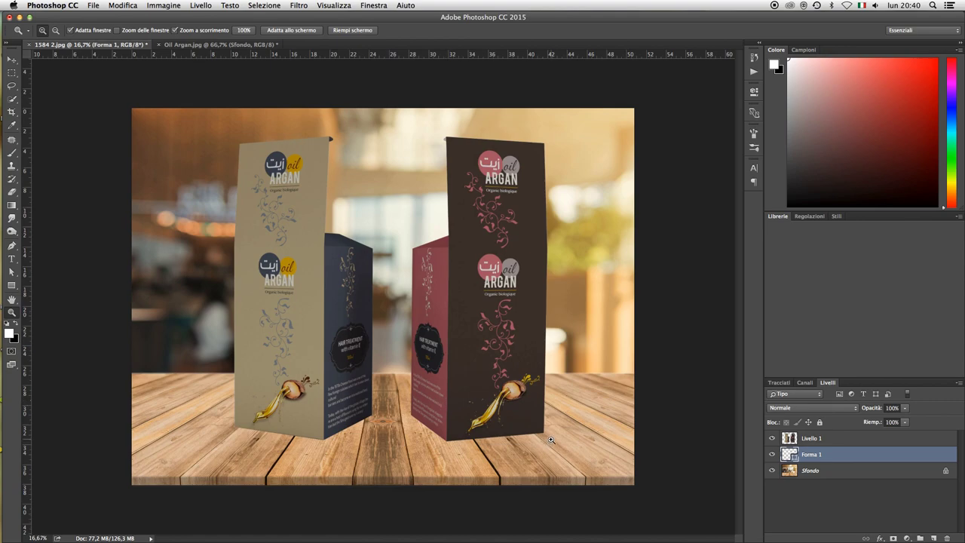
pyautogui.press('p')
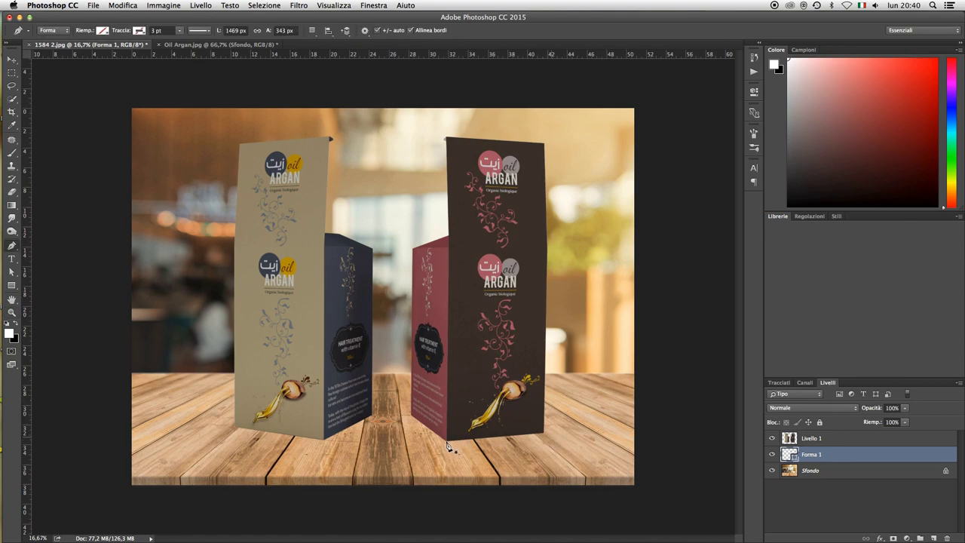
# - Draw a Forma 2 Pen shape along the bases of both boxes at 25% zoom
pyautogui.press('z')
pyautogui.click(446, 445)
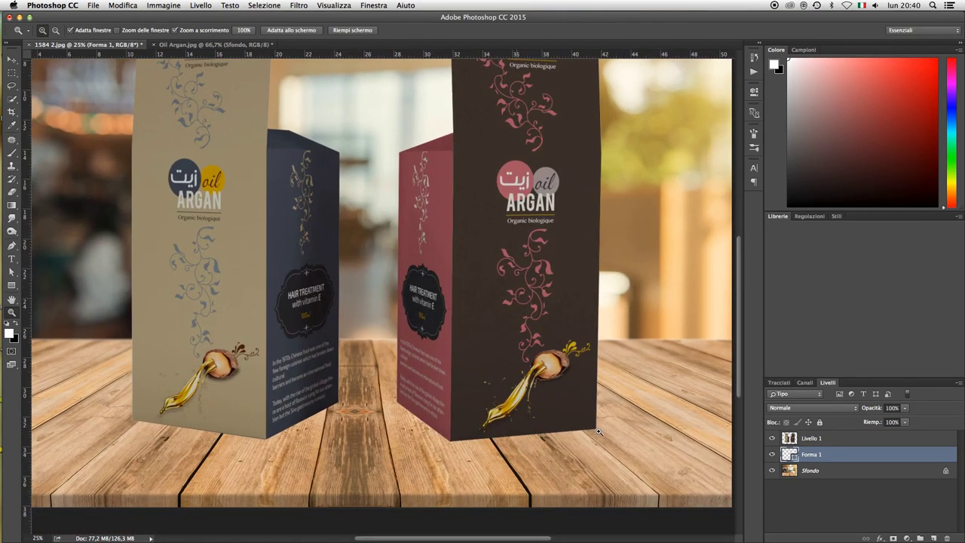
pyautogui.press('p')
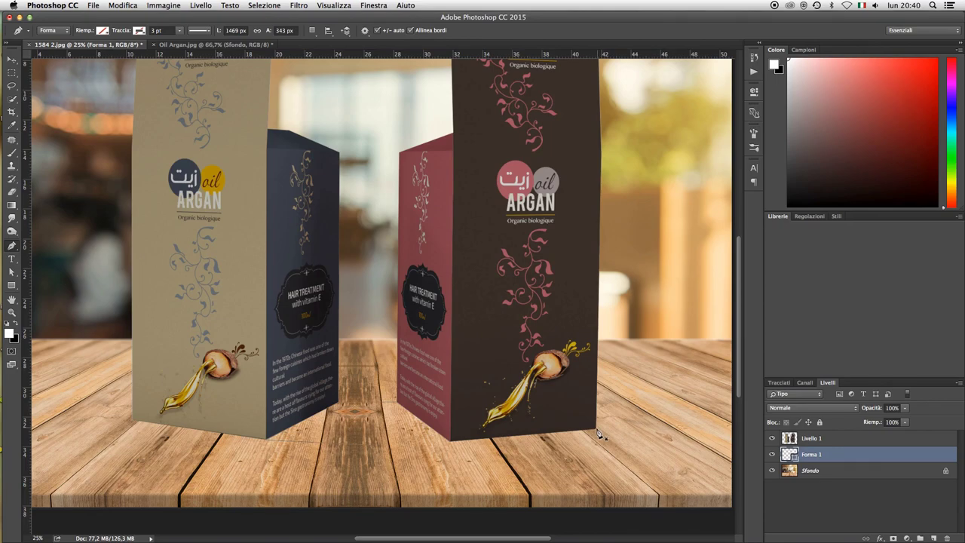
pyautogui.click(597, 431)
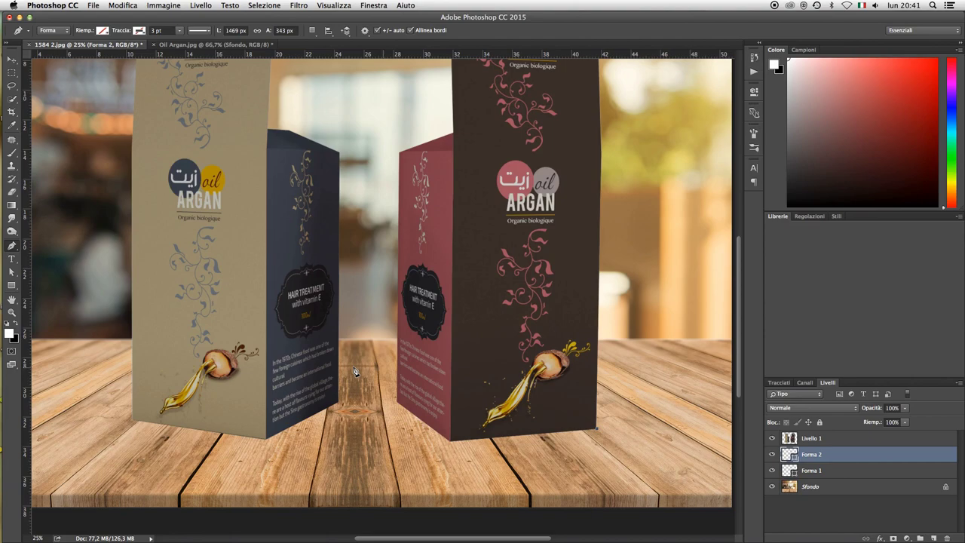
pyautogui.click(352, 368)
pyautogui.click(453, 448)
pyautogui.click(456, 445)
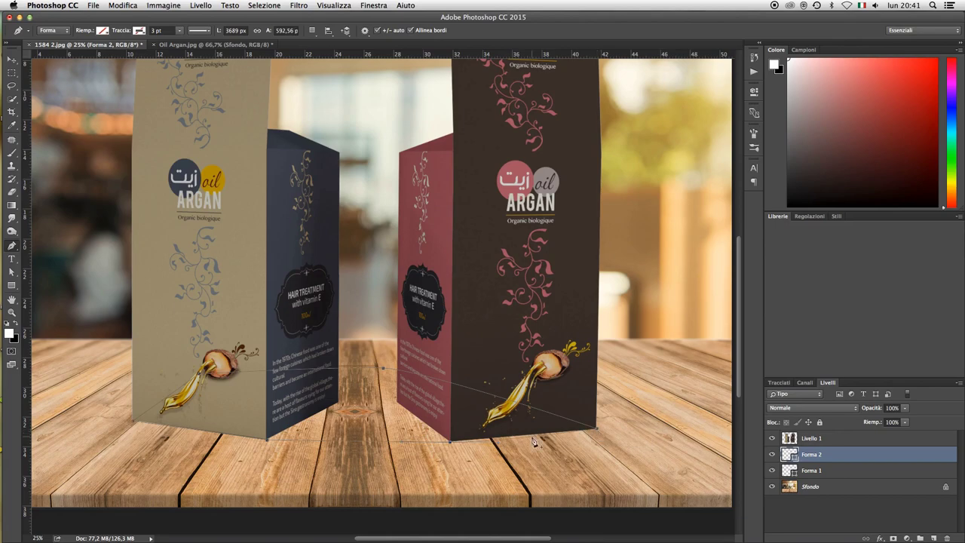
# - Adjust the path's left points, moving one 1,9 cm left onto the table
pyautogui.press('a')
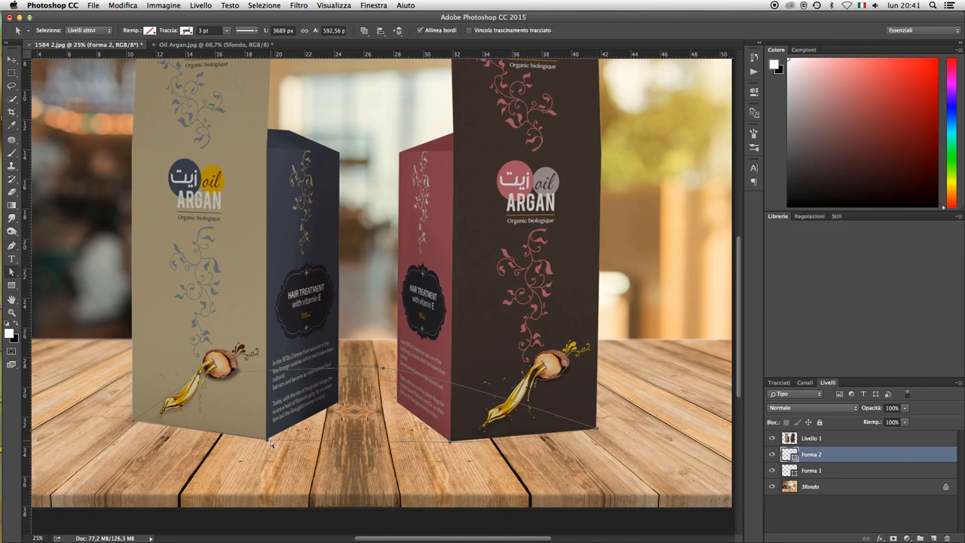
pyautogui.moveTo(268, 443); pyautogui.dragTo(238, 441)
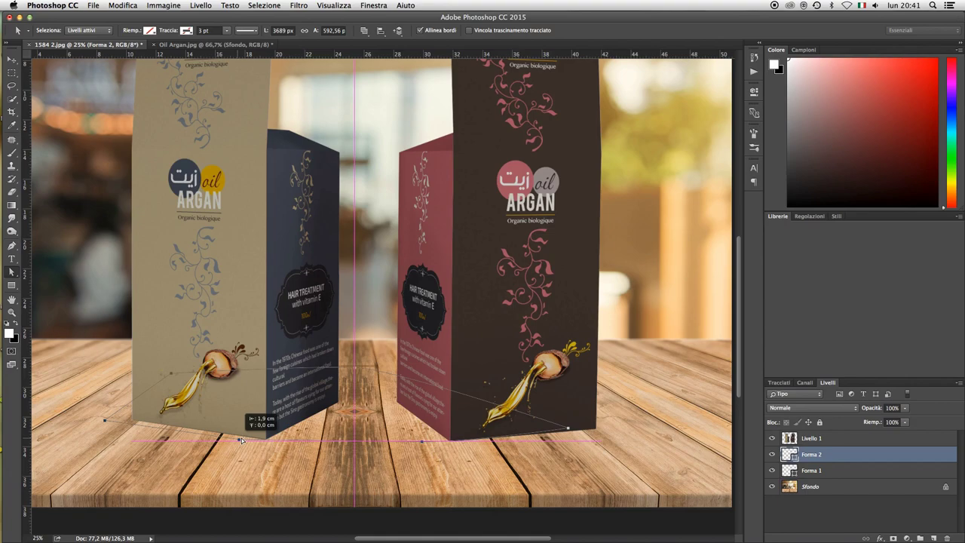
pyautogui.moveTo(169, 421); pyautogui.dragTo(169, 421)
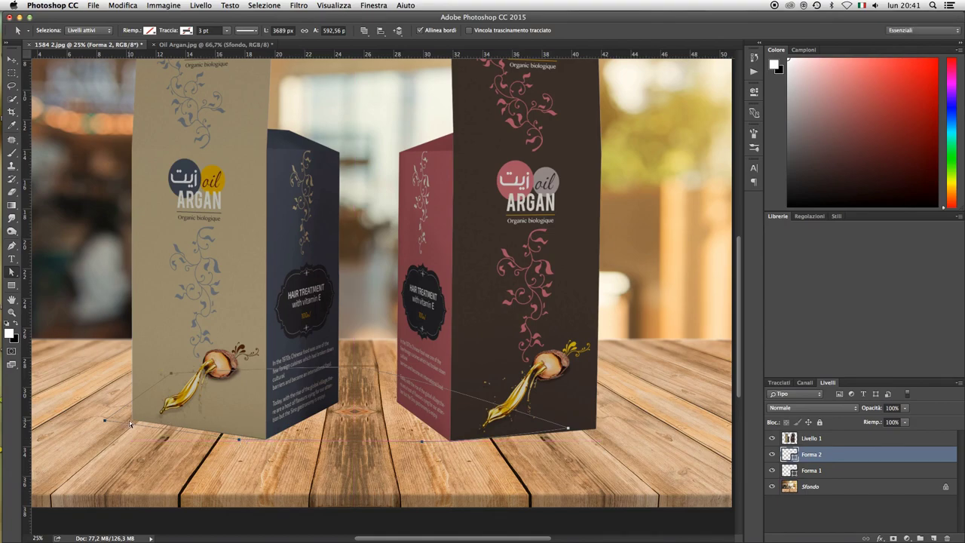
pyautogui.press('super+z')
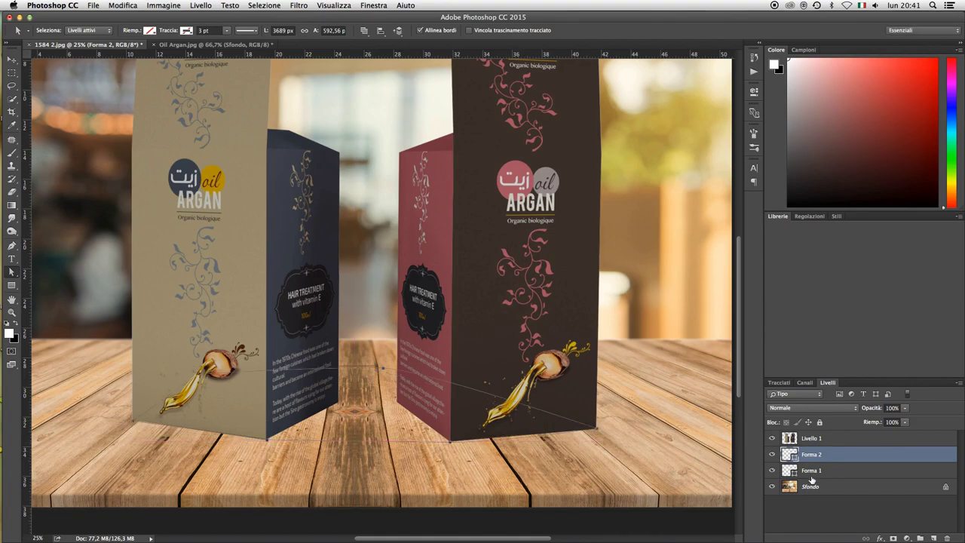
# - Convert the Forma 2 path into a selection with no feathering
pyautogui.click(779, 382)
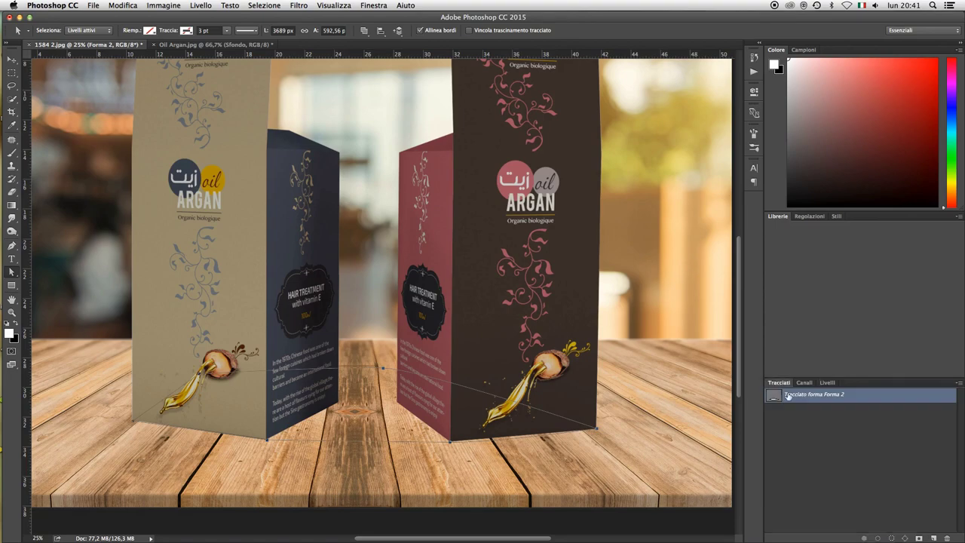
pyautogui.rightClick(802, 407)
pyautogui.click(822, 418)
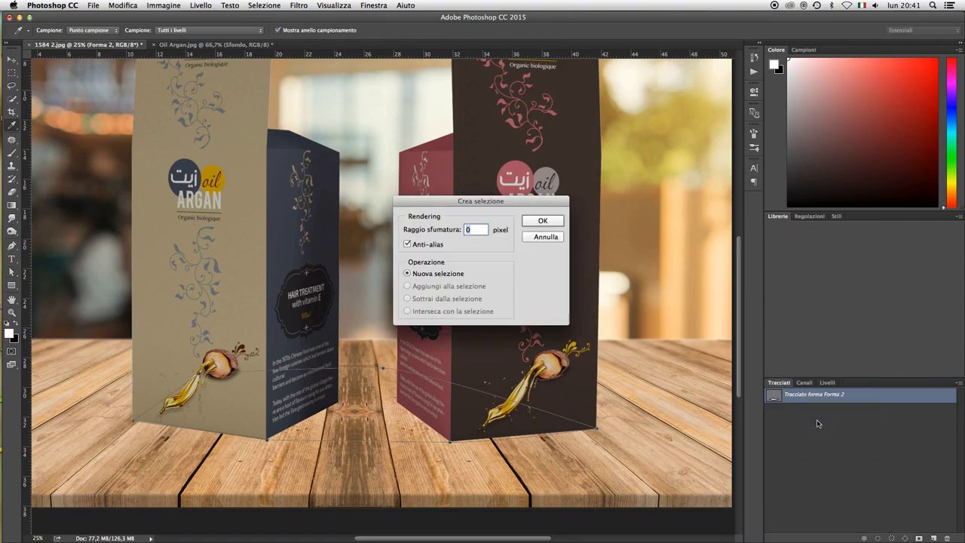
pyautogui.click(543, 220)
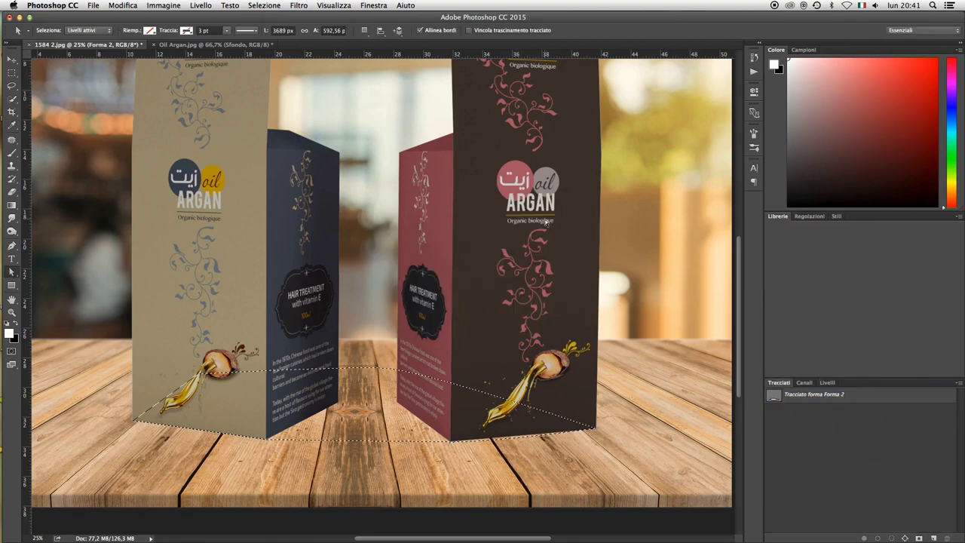
# - Copy the table area from Sfondo to a new Livello 2 and open Curves
pyautogui.click(827, 382)
pyautogui.click(804, 487)
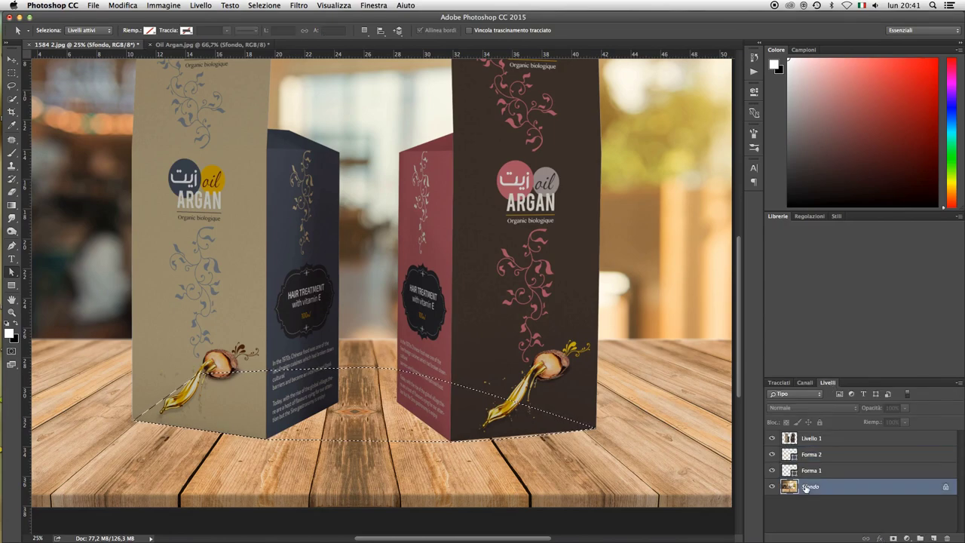
pyautogui.press('v')
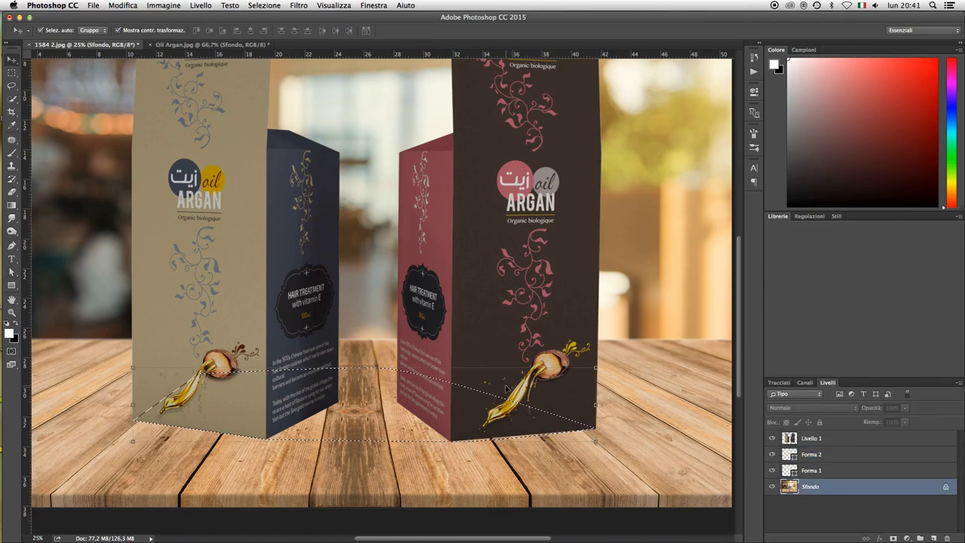
pyautogui.press('super+j')
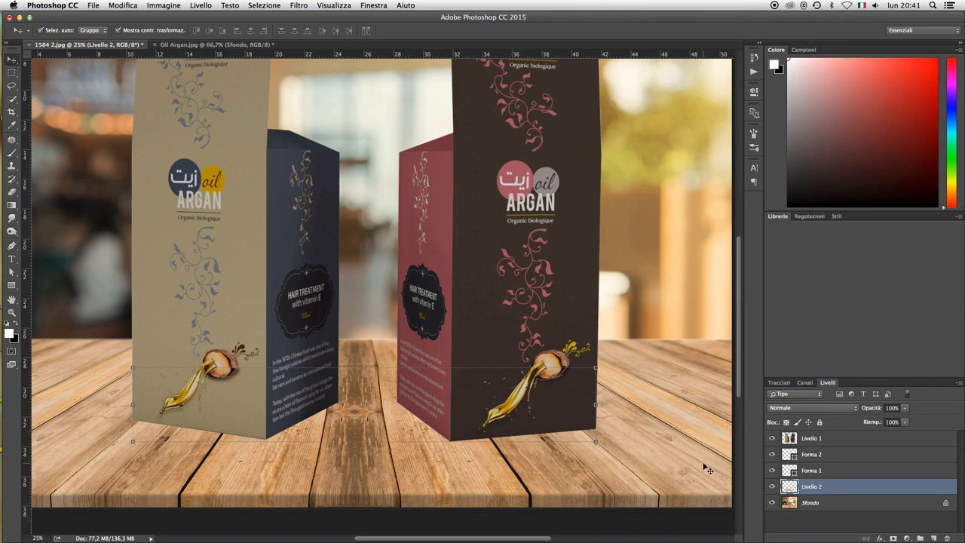
pyautogui.press('super+m')
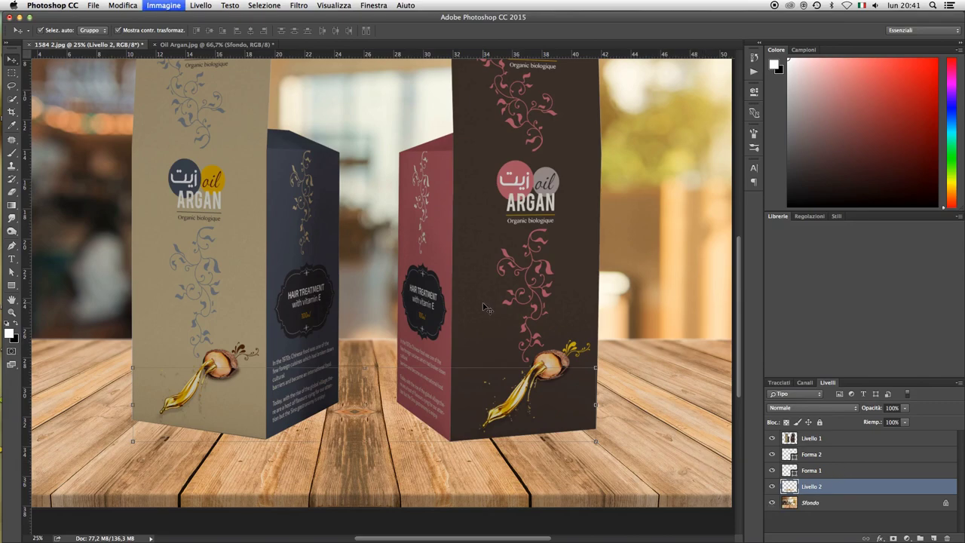
# - Darken Livello 2 with a Curves point at input 153, output 119, and show the Paths panel
pyautogui.moveTo(406, 219)
pyautogui.mouseDown()
pyautogui.moveTo(396, 214)
pyautogui.moveTo(417, 227)
pyautogui.mouseUp()
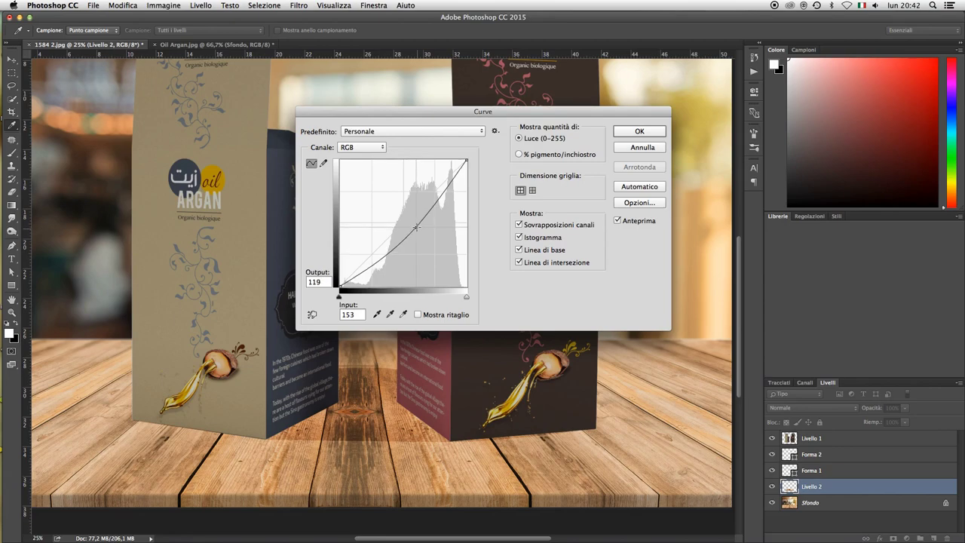
pyautogui.click(640, 131)
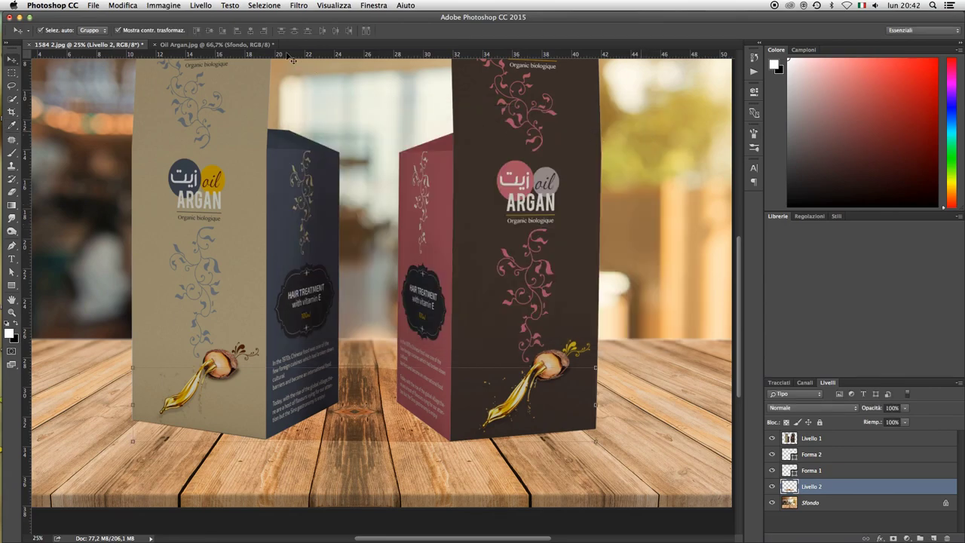
pyautogui.click(173, 5)
pyautogui.moveTo(172, 33)
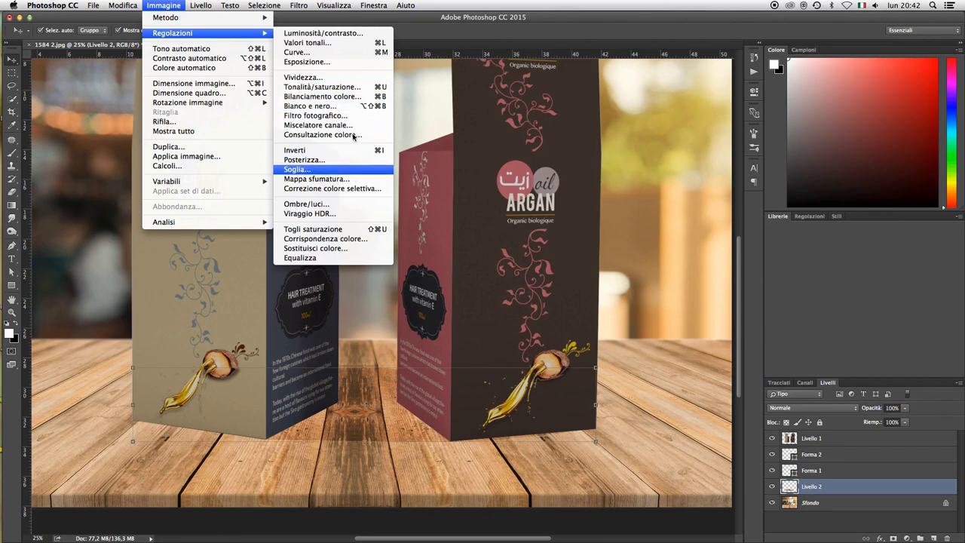
pyautogui.click(507, 30)
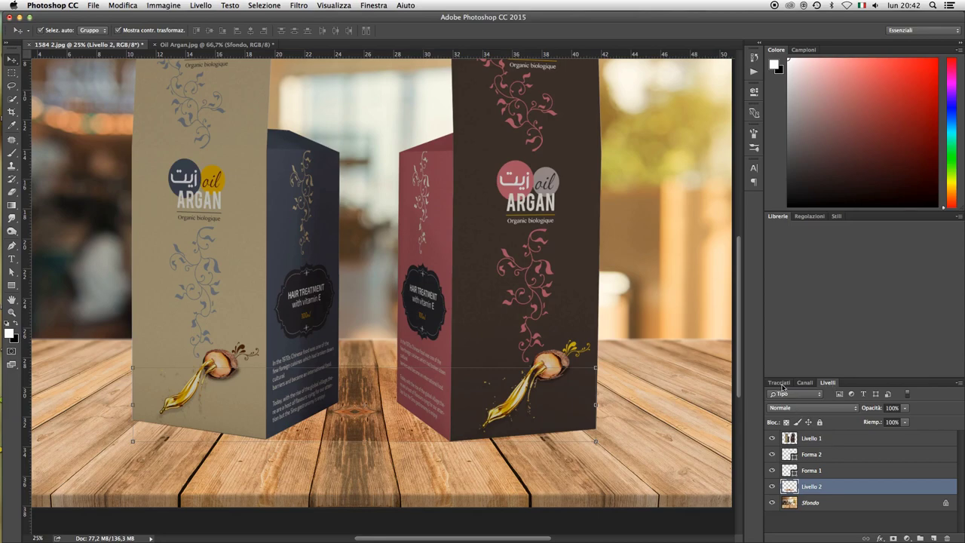
pyautogui.click(780, 383)
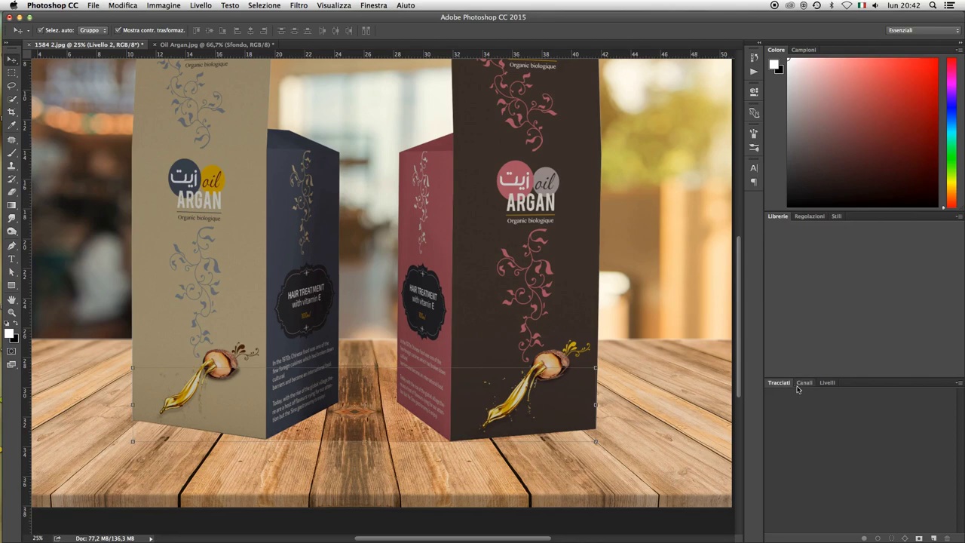
# - Reselect the Forma 2 shape path, return to Layers, and sample a dark brown foreground colour
pyautogui.keyDown('super'); pyautogui.click(781, 393); pyautogui.keyUp('super')
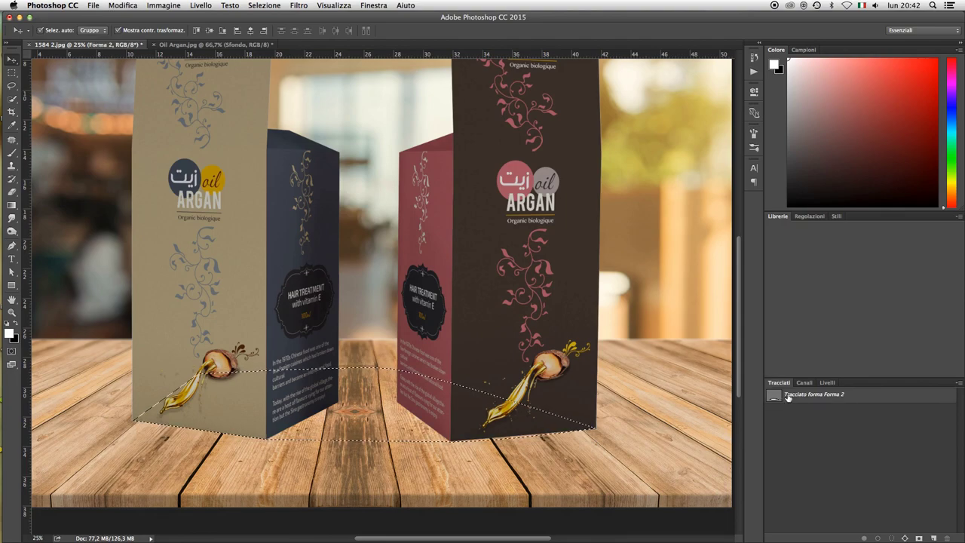
pyautogui.click(791, 398)
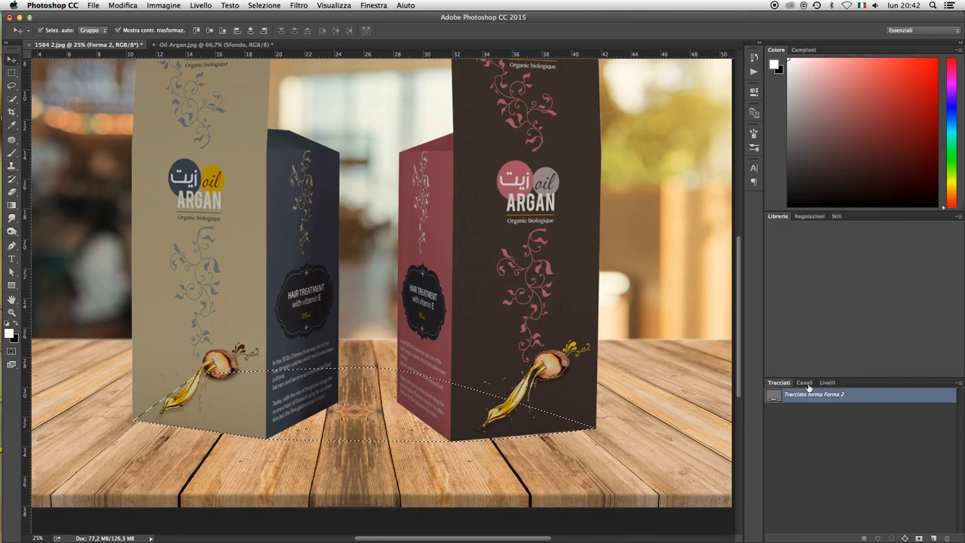
pyautogui.click(827, 383)
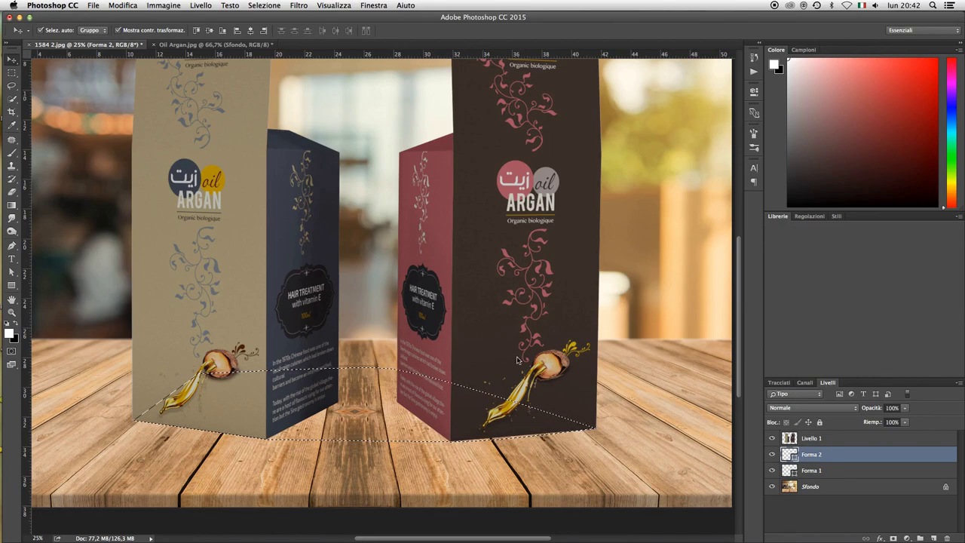
pyautogui.press('i')
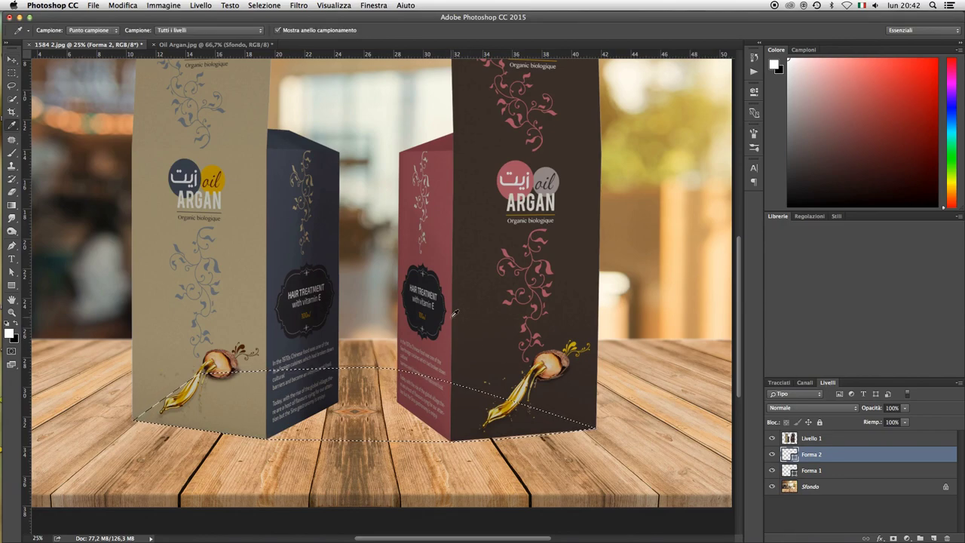
pyautogui.click(358, 241)
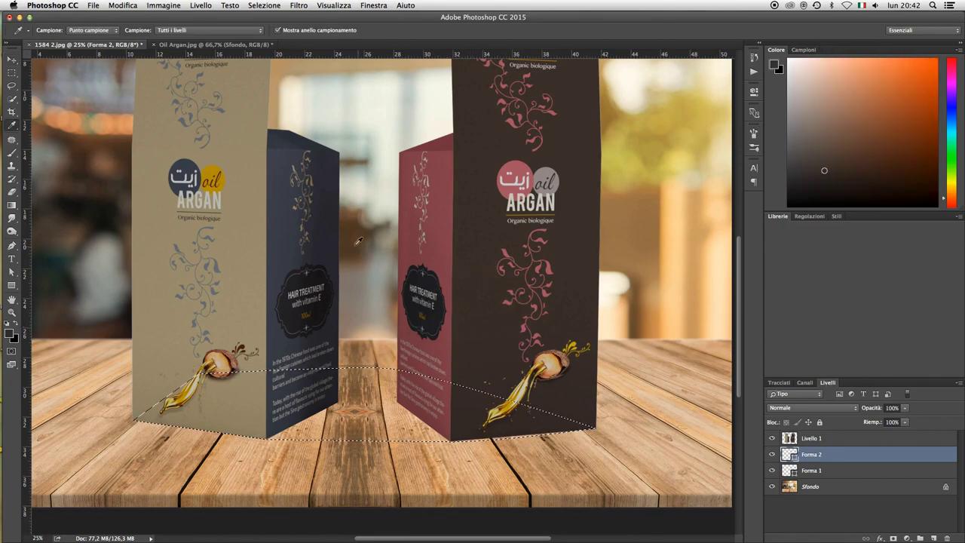
# - Reselect the Forma 2 layer and fit the whole image in the window
pyautogui.click(94, 5)
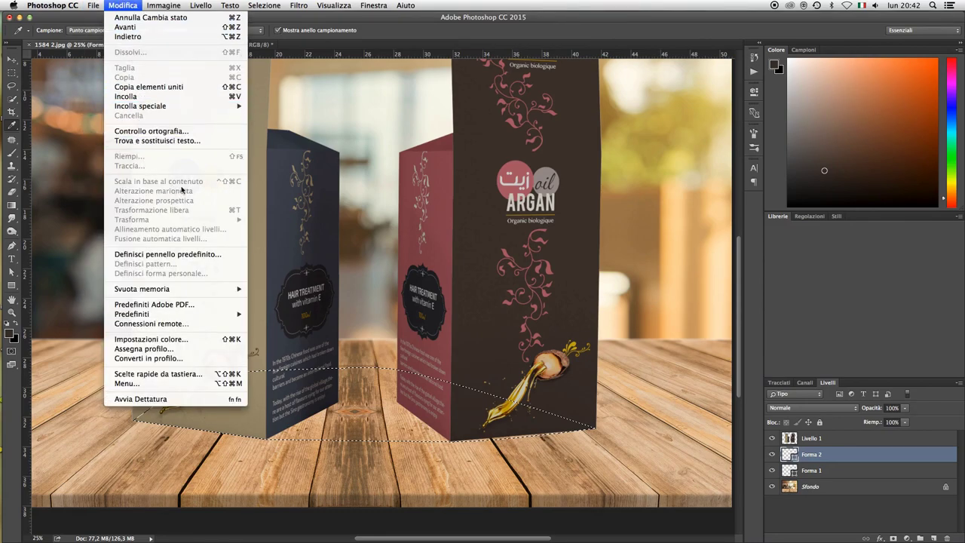
pyautogui.click(812, 458)
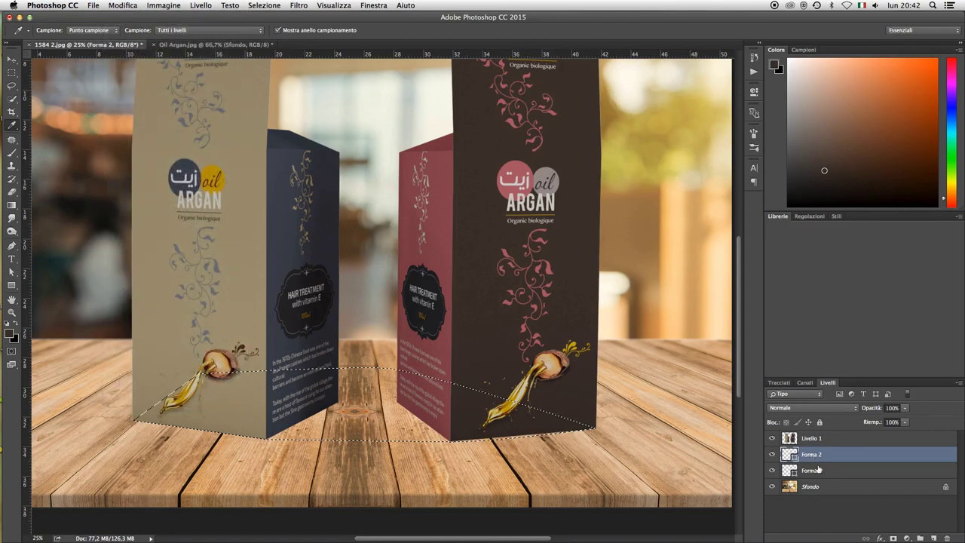
pyautogui.hotkey('alt', '[')
pyautogui.click(812, 456)
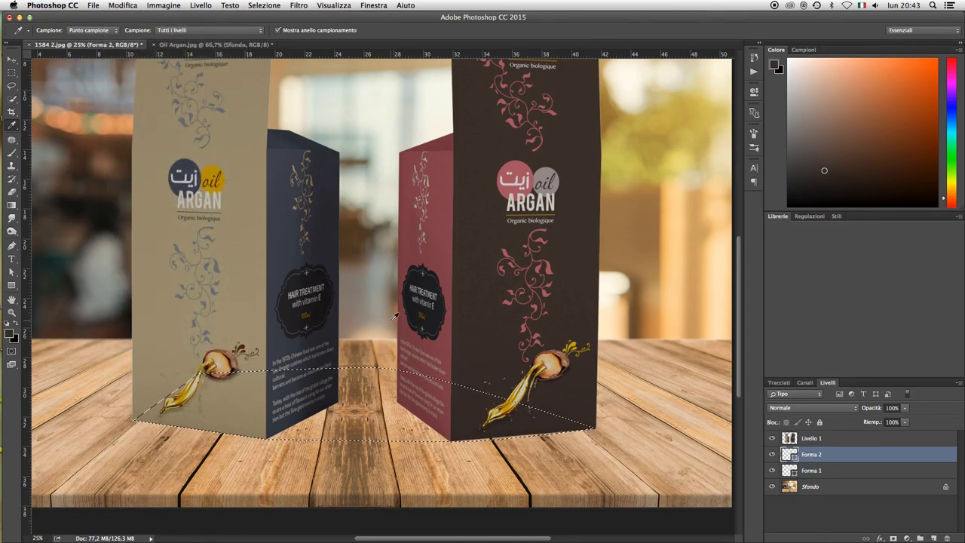
pyautogui.hotkey('ctrl', '-')
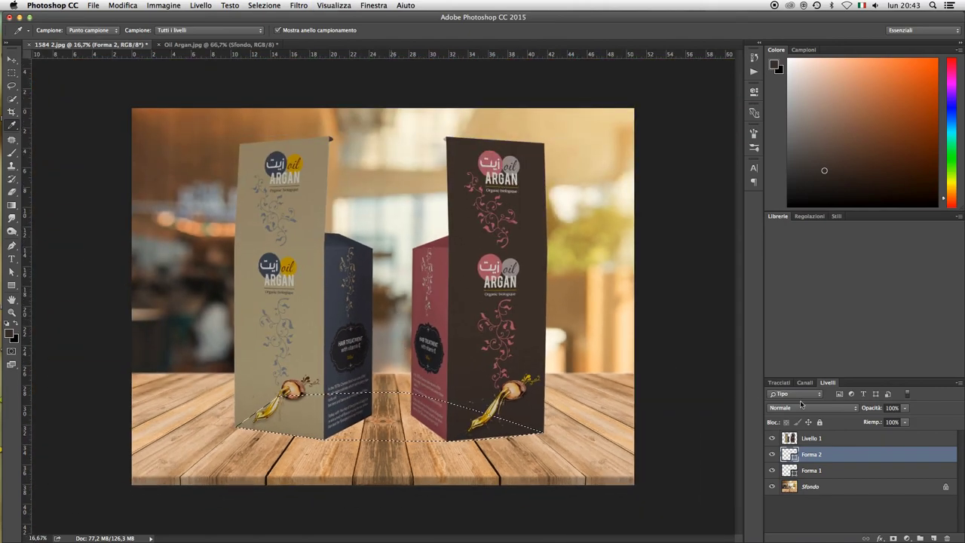
# - Float the Layers panel, then delete the Forma 1 and Forma 2 layers, confirming Sì
pyautogui.moveTo(828, 382)
pyautogui.mouseDown()
pyautogui.moveTo(788, 392)
pyautogui.moveTo(682, 368)
pyautogui.moveTo(689, 354)
pyautogui.mouseUp()
pyautogui.moveTo(866, 522)
pyautogui.mouseDown()
pyautogui.moveTo(808, 465)
pyautogui.moveTo(808, 507)
pyautogui.mouseUp()
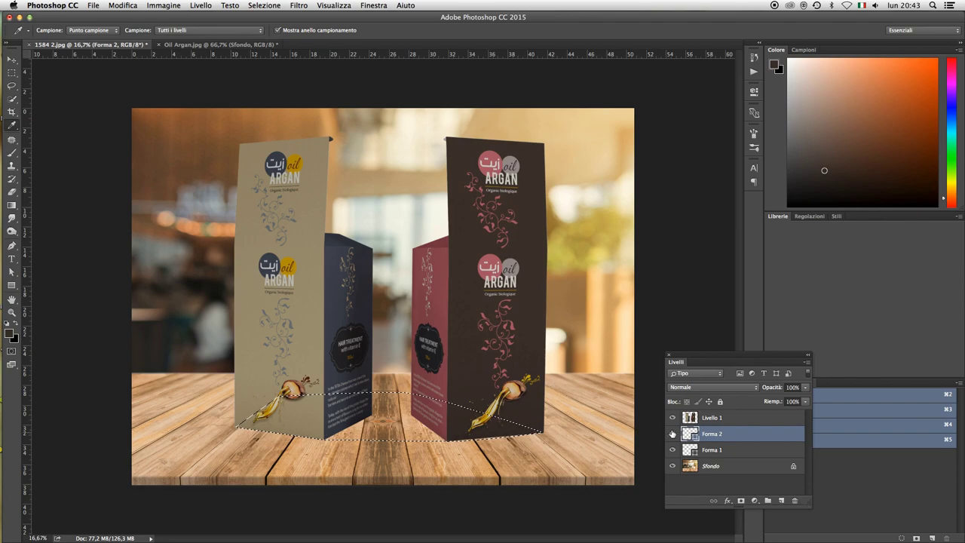
pyautogui.click(740, 448)
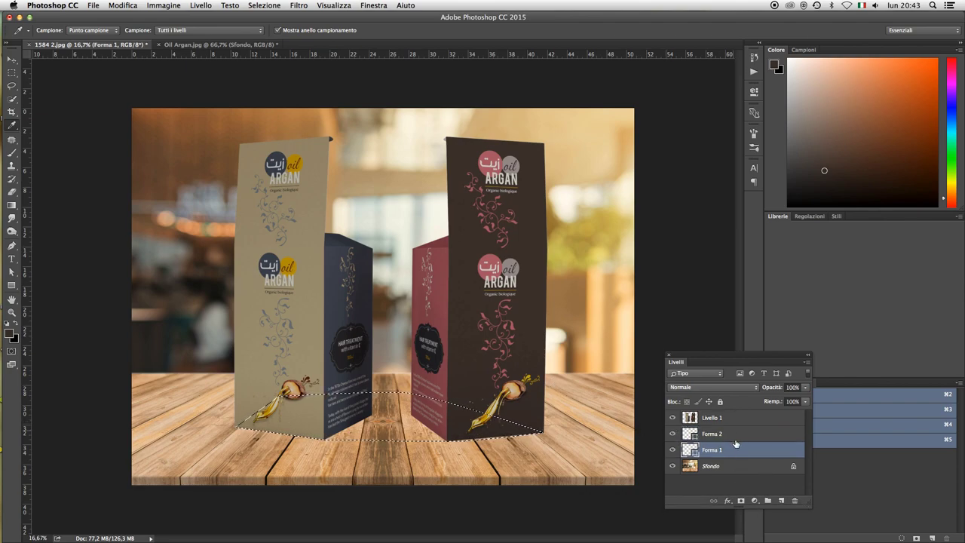
pyautogui.keyDown('shift'); pyautogui.click(735, 435); pyautogui.keyUp('shift')
pyautogui.click(795, 501)
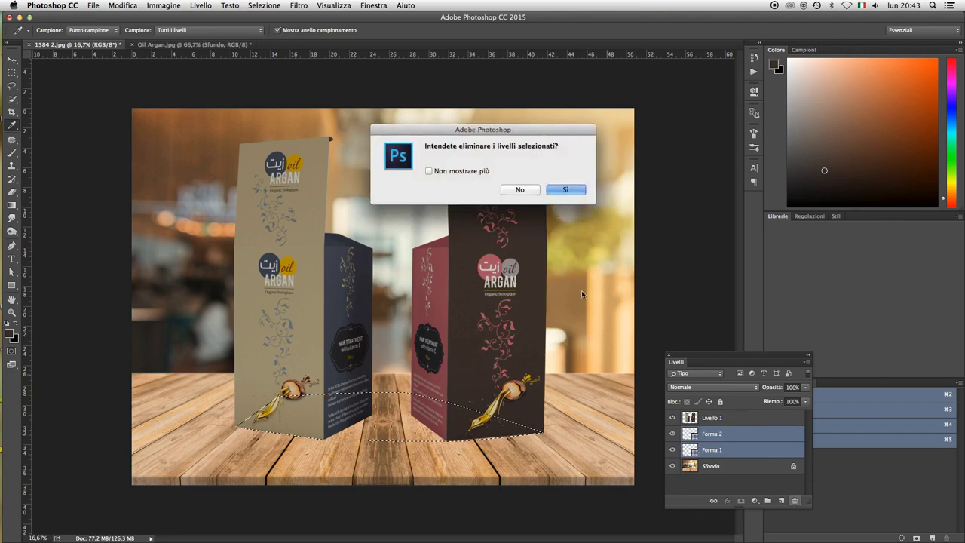
pyautogui.click(558, 189)
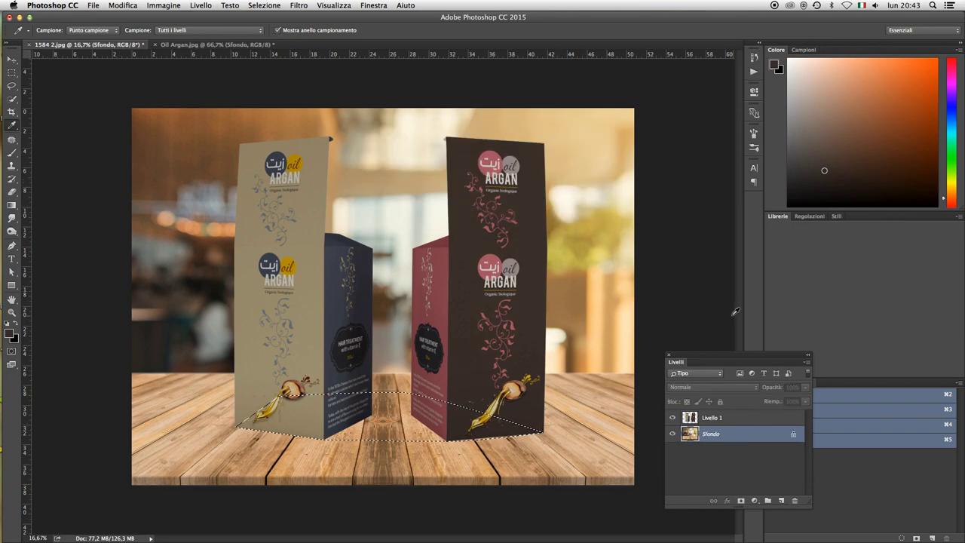
# - Add a new layer and sample a wood brown from the table as foreground colour
pyautogui.click(782, 500)
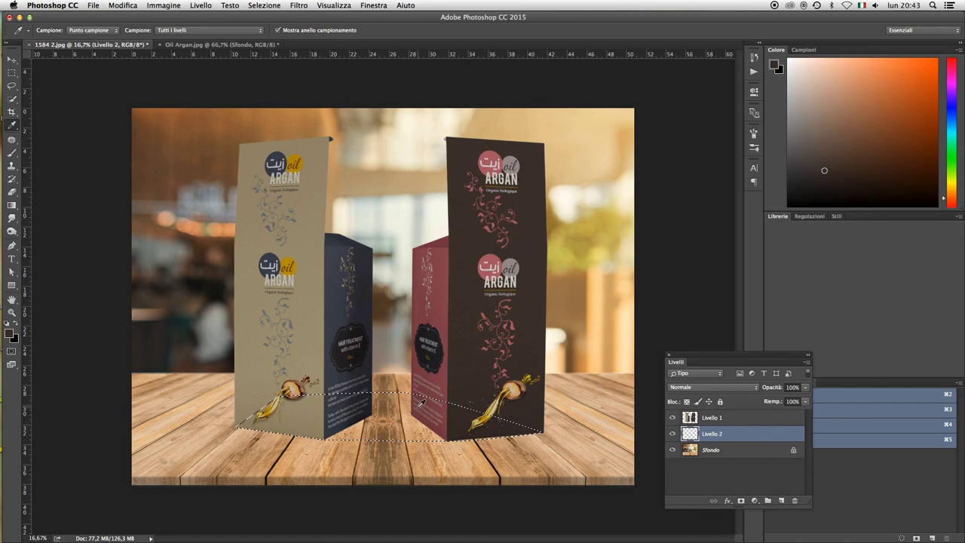
pyautogui.click(413, 480)
pyautogui.click(415, 478)
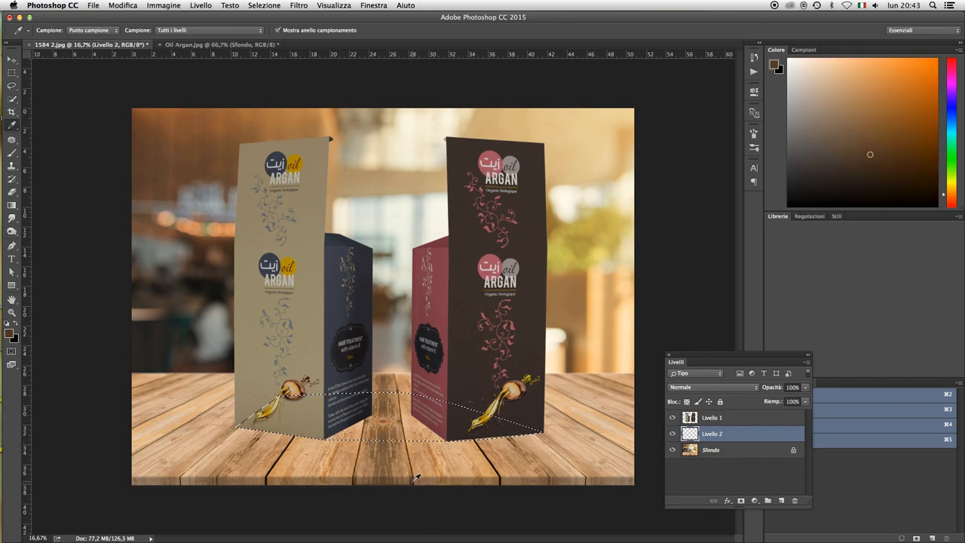
# - Fill the oval selection with the brown foreground colour and lower the layer opacity to 38%
pyautogui.click(123, 5)
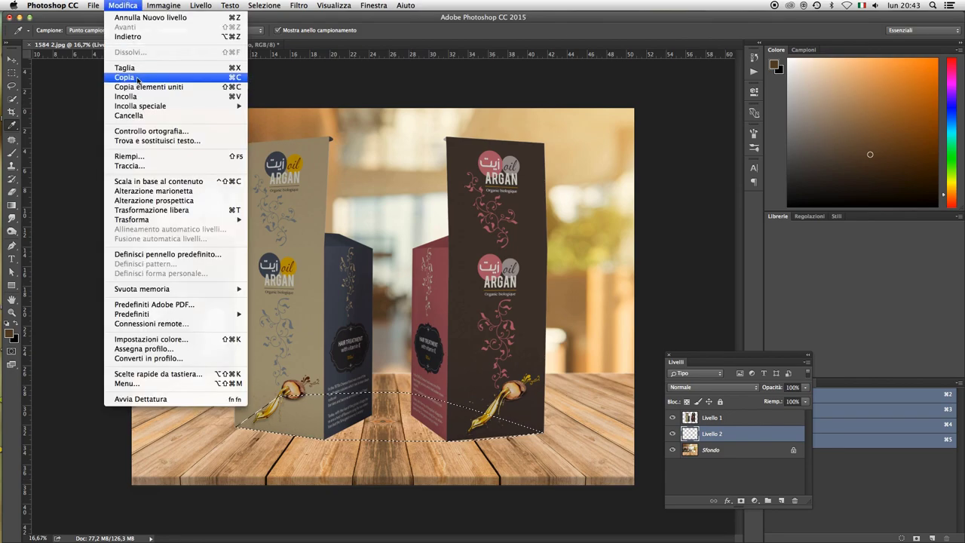
pyautogui.click(130, 156)
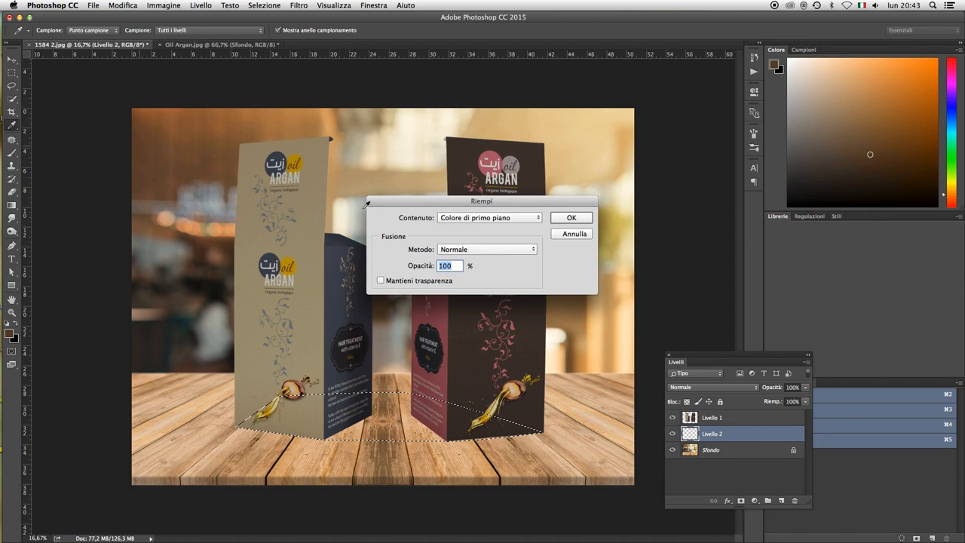
pyautogui.press('Return')
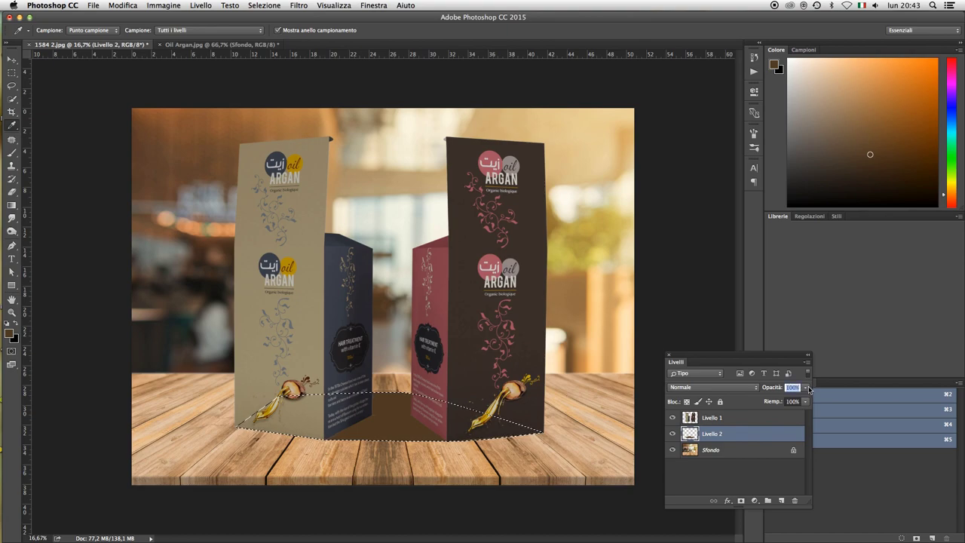
pyautogui.moveTo(809, 389); pyautogui.dragTo(781, 401)
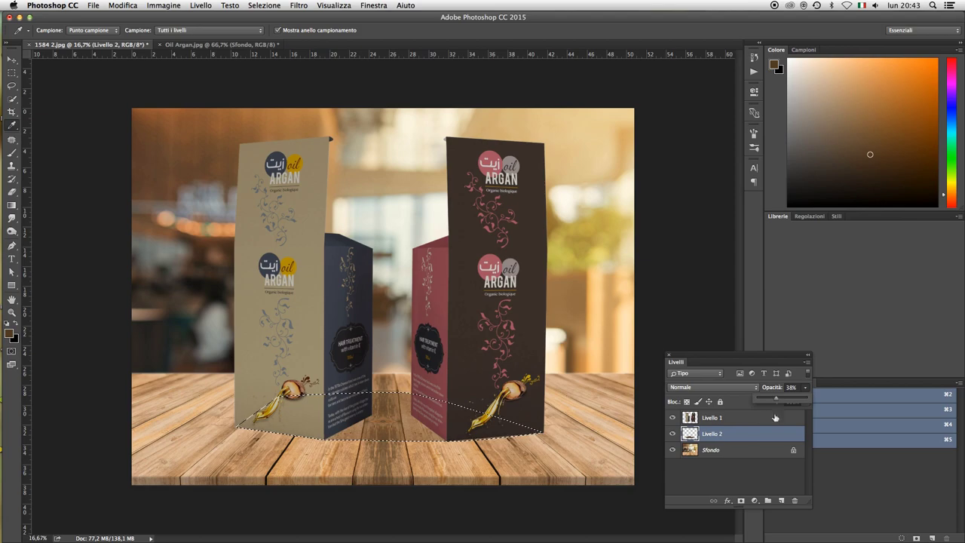
pyautogui.click(727, 452)
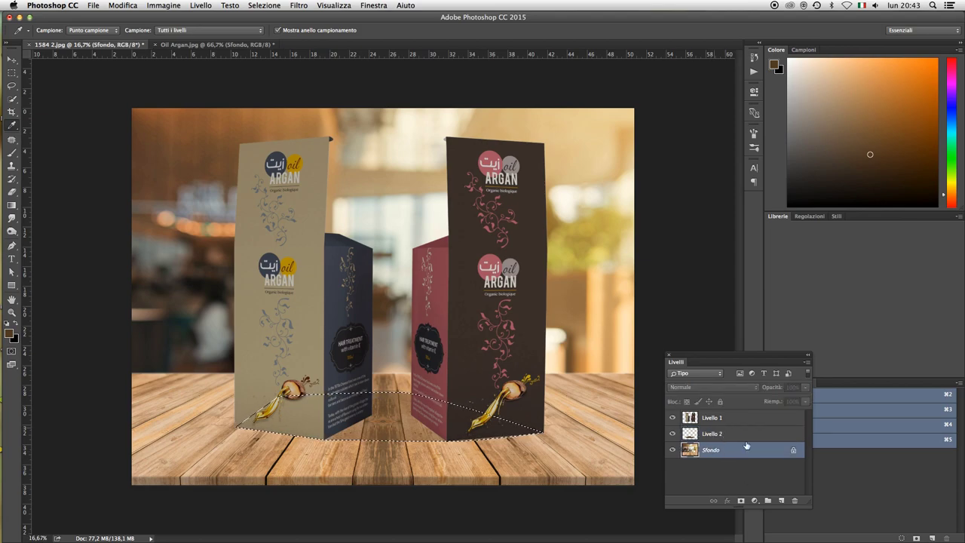
# - Unlock the Sfondo background as editable layer Livello 0
pyautogui.doubleClick(746, 434)
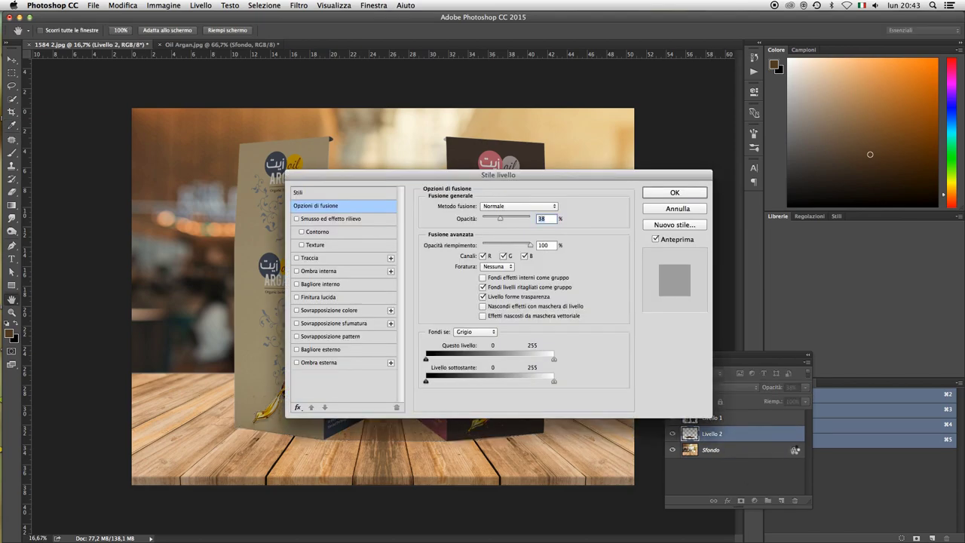
pyautogui.click(664, 194)
pyautogui.click(744, 454)
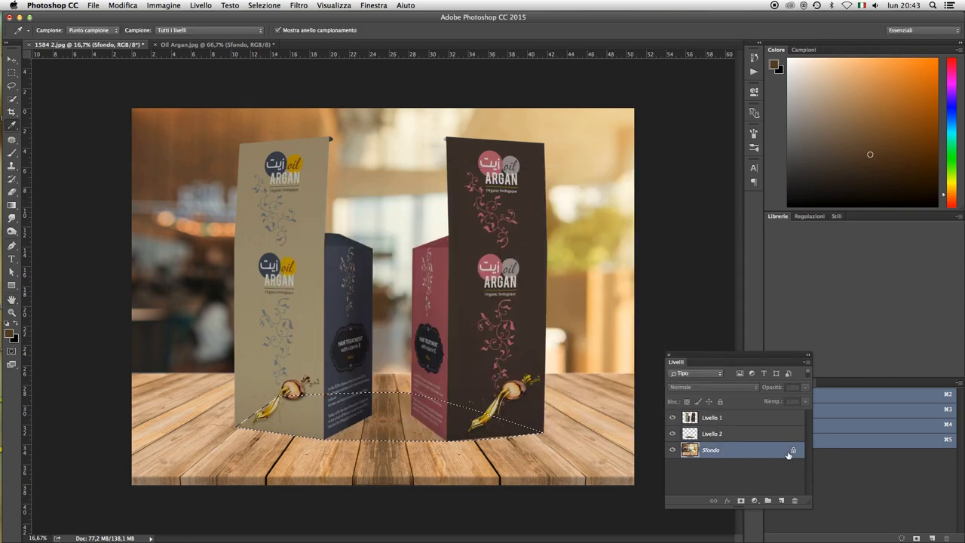
pyautogui.click(793, 450)
pyautogui.doubleClick(754, 450)
pyautogui.click(659, 210)
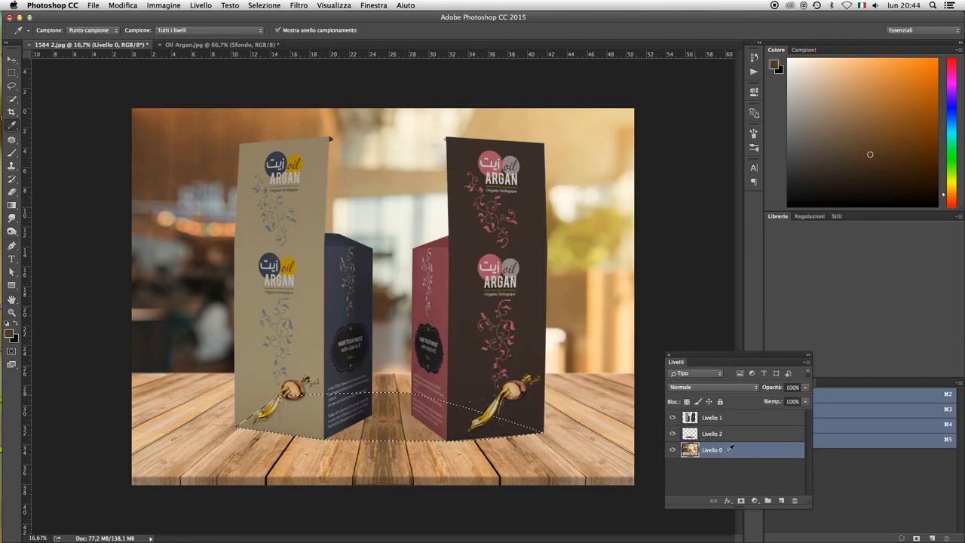
# - Copy the table selection to Livello 3 and darken it with Curves, input 142 to 107
pyautogui.press('v')
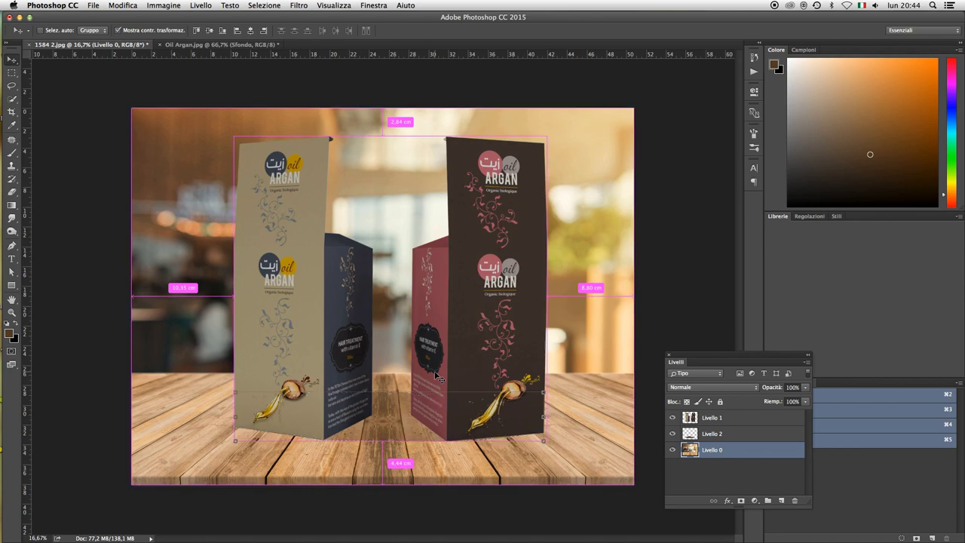
pyautogui.press('ctrl')
pyautogui.hotkey('ctrl', 'j')
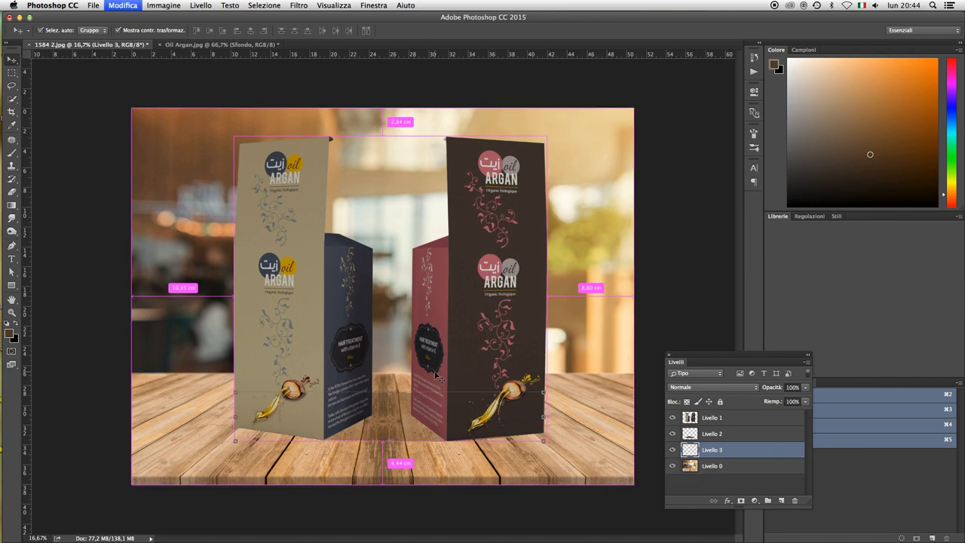
pyautogui.hotkey('ctrl', 'm')
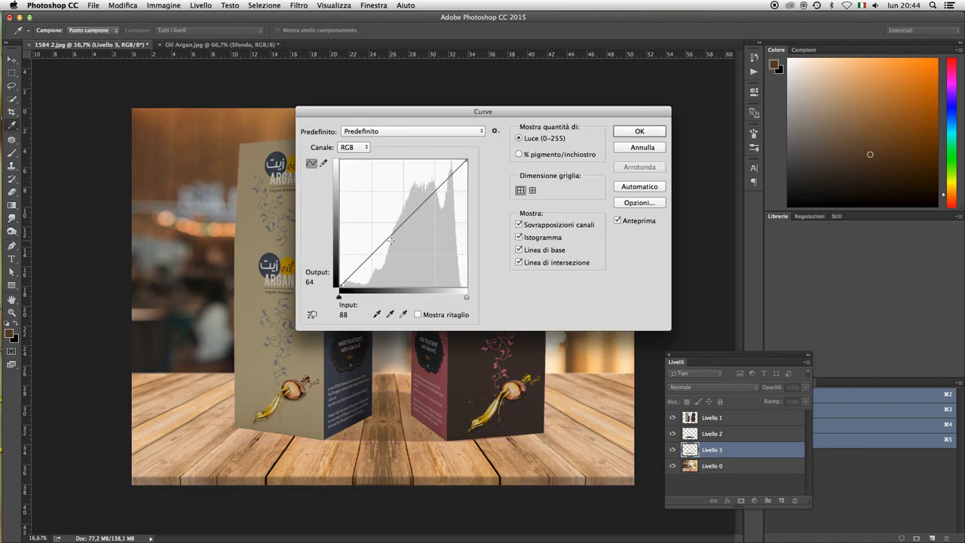
pyautogui.moveTo(406, 225); pyautogui.dragTo(410, 232)
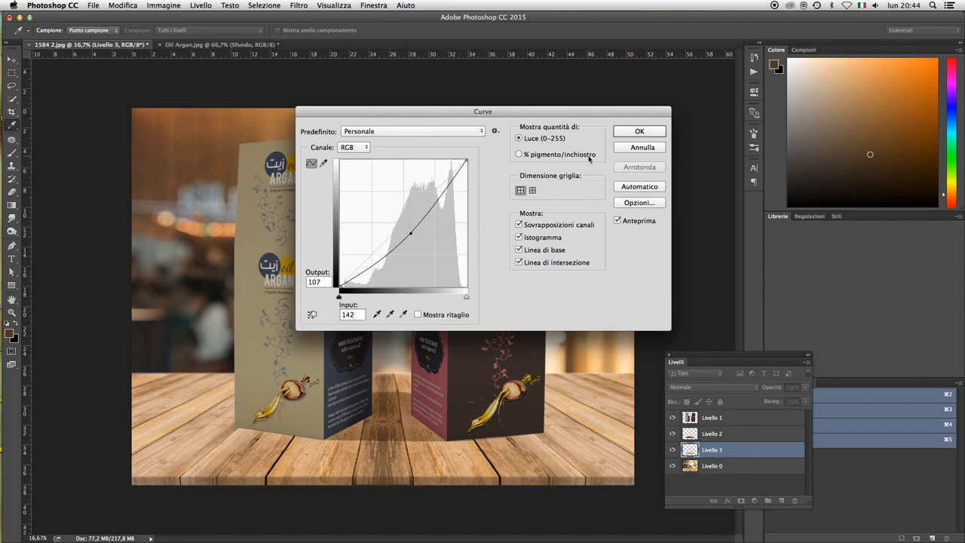
pyautogui.click(638, 132)
pyautogui.press('v')
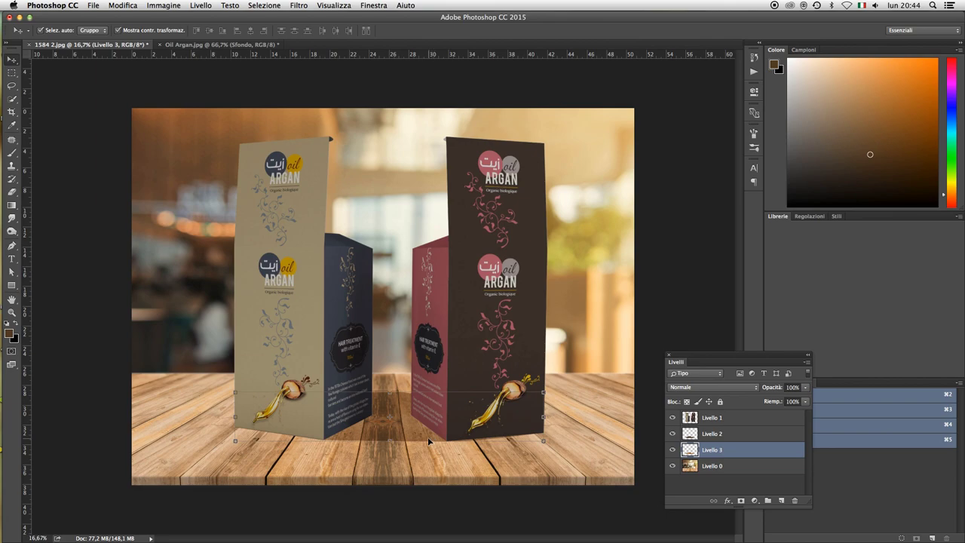
# - Distort the darkened Livello 3 patch, stretching its bottom edge down to about 109% height
pyautogui.rightClick(423, 429)
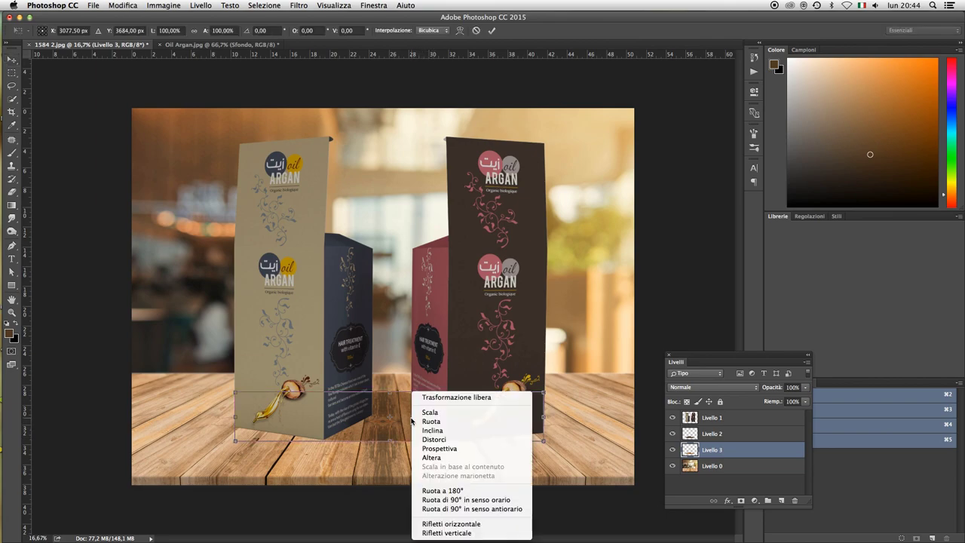
pyautogui.click(440, 448)
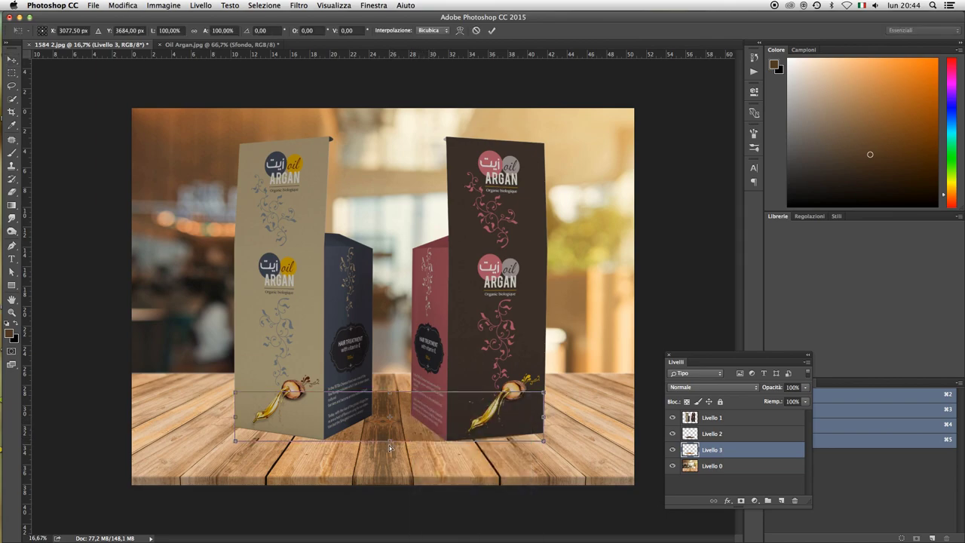
pyautogui.moveTo(390, 448); pyautogui.dragTo(390, 453)
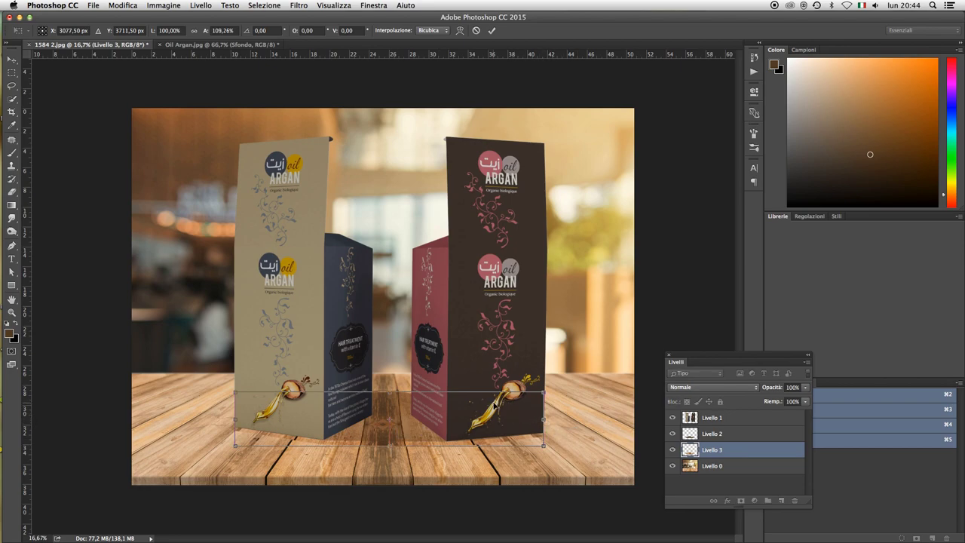
pyautogui.press('Return')
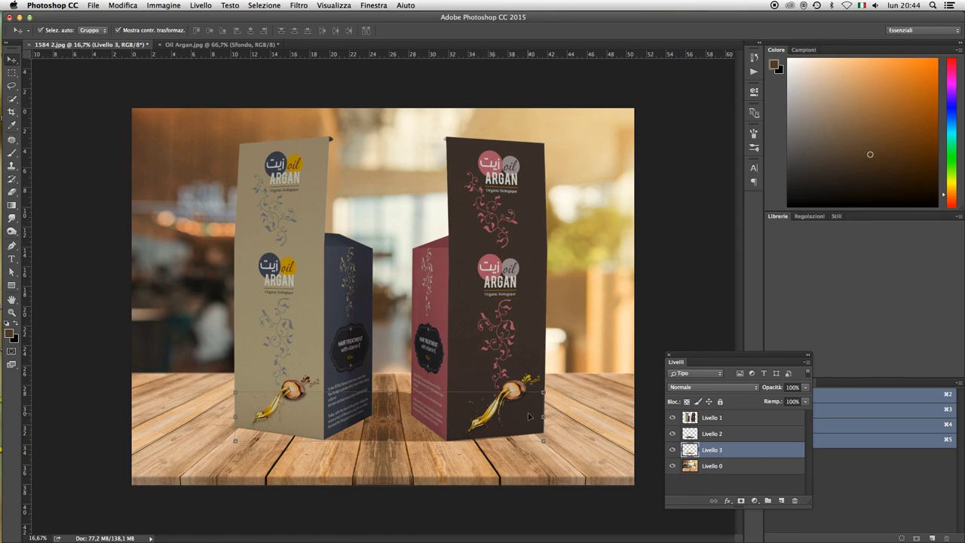
# - Set the Eraser to a soft 0% hardness brush sized 183 px
pyautogui.press('e')
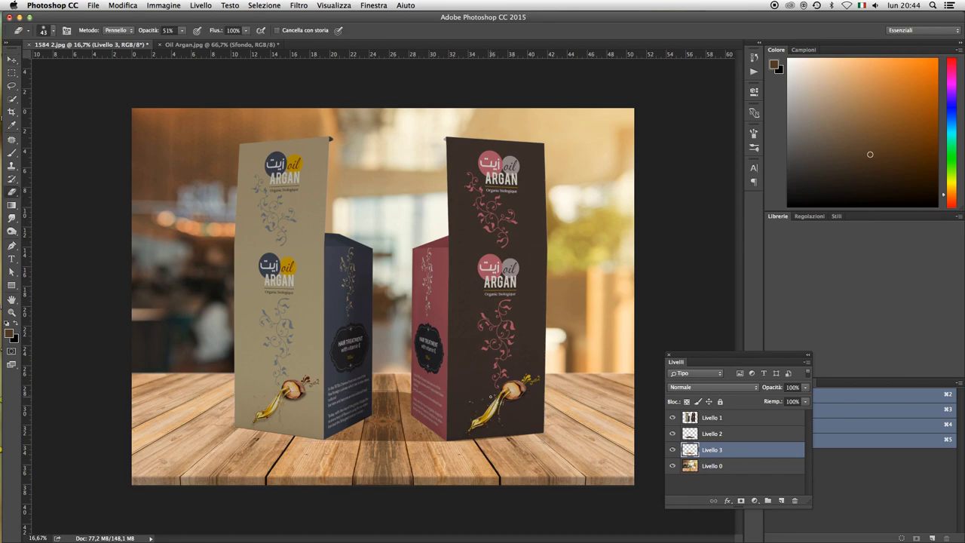
pyautogui.rightClick(491, 395)
pyautogui.click(542, 455)
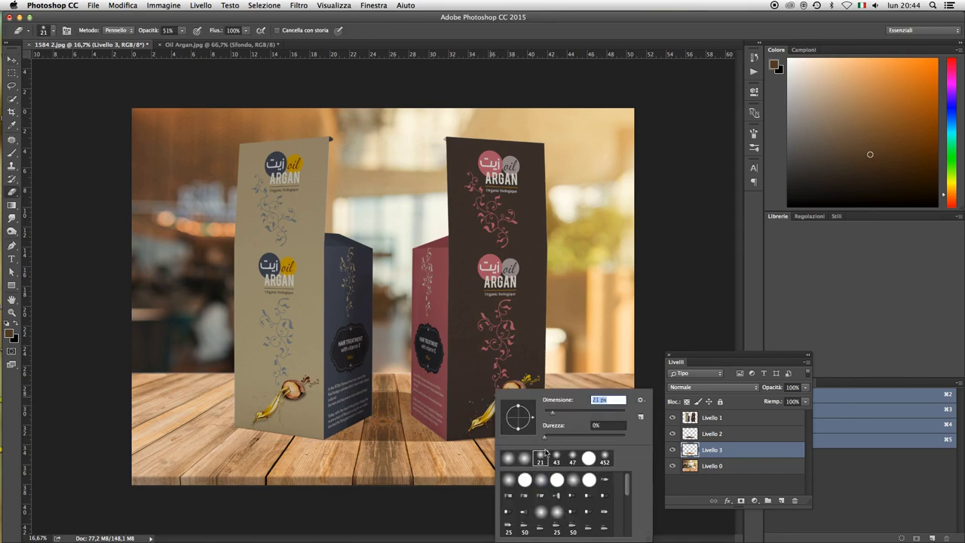
pyautogui.moveTo(553, 413)
pyautogui.mouseDown()
pyautogui.moveTo(588, 414)
pyautogui.moveTo(435, 412)
pyautogui.mouseUp()
pyautogui.moveTo(560, 413); pyautogui.dragTo(574, 413)
pyautogui.moveTo(599, 414); pyautogui.dragTo(443, 387)
pyautogui.moveTo(545, 413)
pyautogui.mouseDown()
pyautogui.moveTo(582, 414)
pyautogui.moveTo(526, 397)
pyautogui.mouseUp()
pyautogui.click(576, 413)
pyautogui.rightClick(434, 369)
pyautogui.click(528, 395)
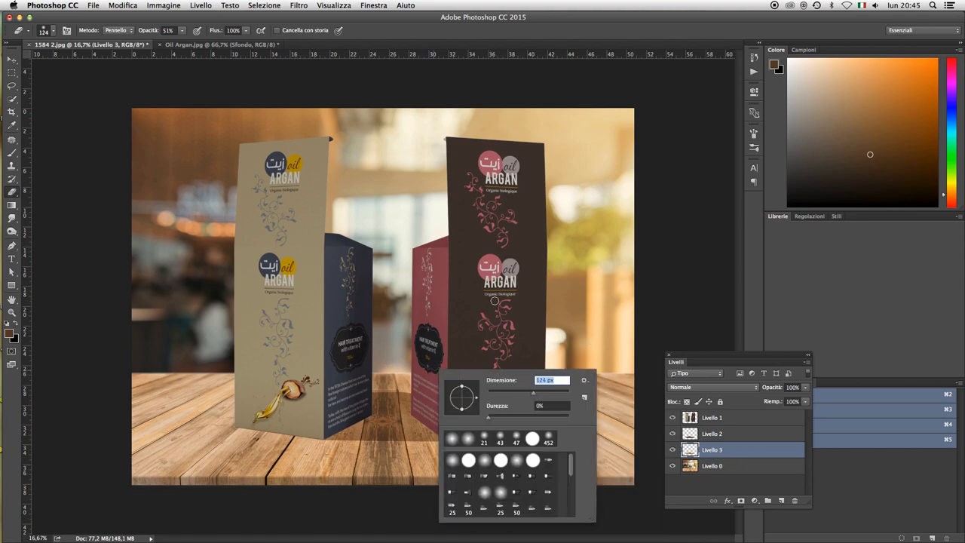
pyautogui.click(554, 393)
pyautogui.click(545, 393)
pyautogui.press('Return')
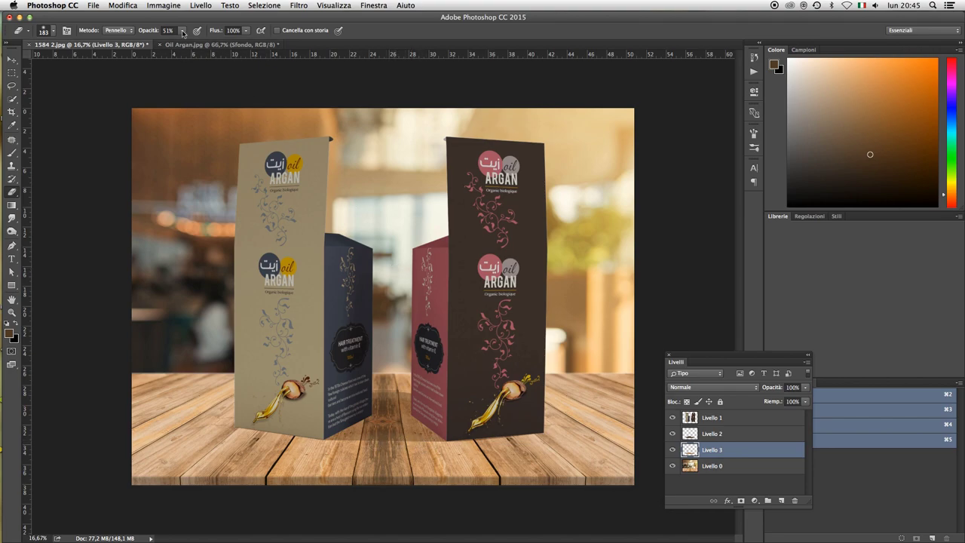
# - Set the Eraser opacity to 48% in the options bar
pyautogui.click(182, 34)
pyautogui.moveTo(171, 43); pyautogui.dragTo(197, 43)
pyautogui.click(181, 32)
pyautogui.moveTo(181, 34); pyautogui.dragTo(159, 44)
# - Zoom out and back in on the composite, then select the boxes layer Livello 1
pyautogui.press('z')
pyautogui.keyDown('alt'); pyautogui.click(464, 361); pyautogui.keyUp('alt')
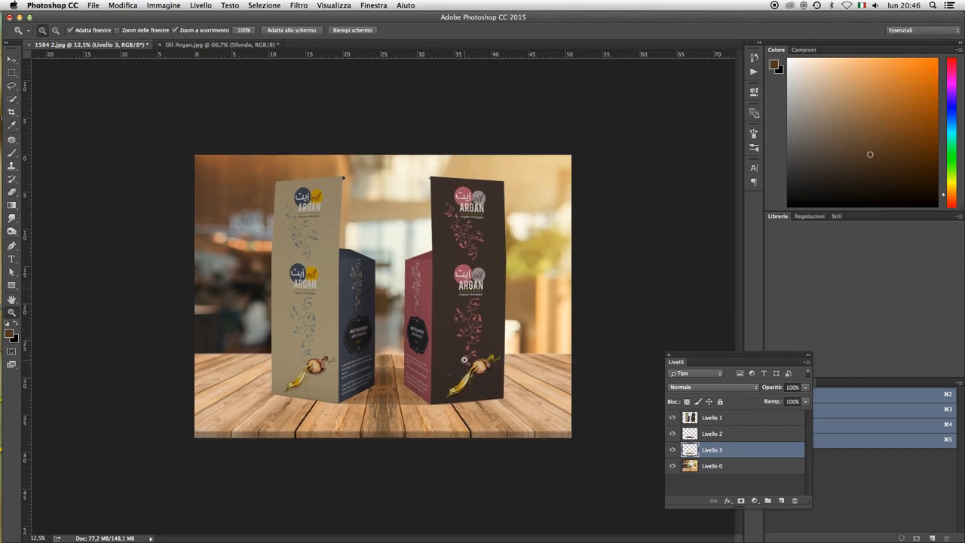
pyautogui.keyDown('alt'); pyautogui.click(465, 361); pyautogui.keyUp('alt')
pyautogui.keyDown('alt'); pyautogui.click(447, 369); pyautogui.keyUp('alt')
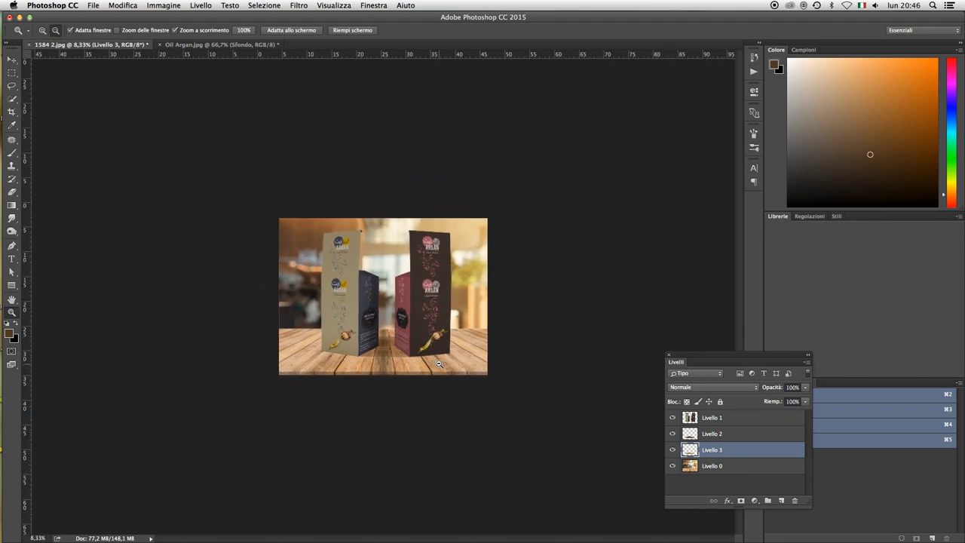
pyautogui.click(344, 325)
pyautogui.click(344, 326)
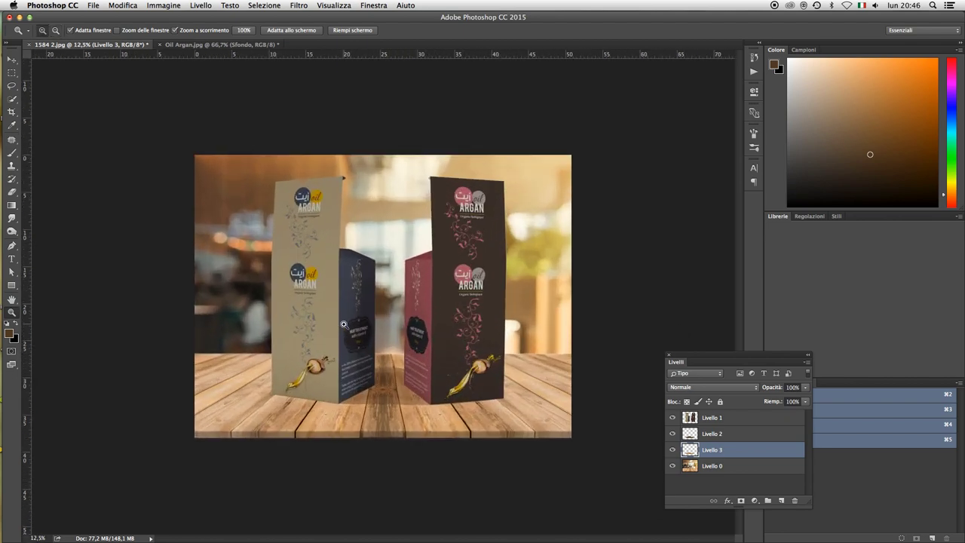
pyautogui.click(344, 325)
pyautogui.press('v')
pyautogui.click(708, 418)
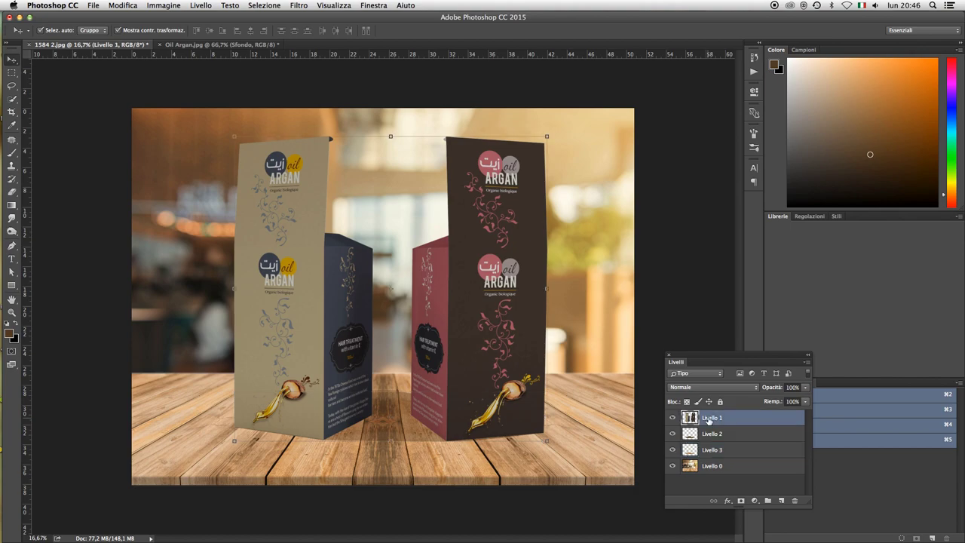
# - Brighten the argan boxes with a Curves lift, adding a lower point to hold the shadows
pyautogui.hotkey('ctrl', 'm')
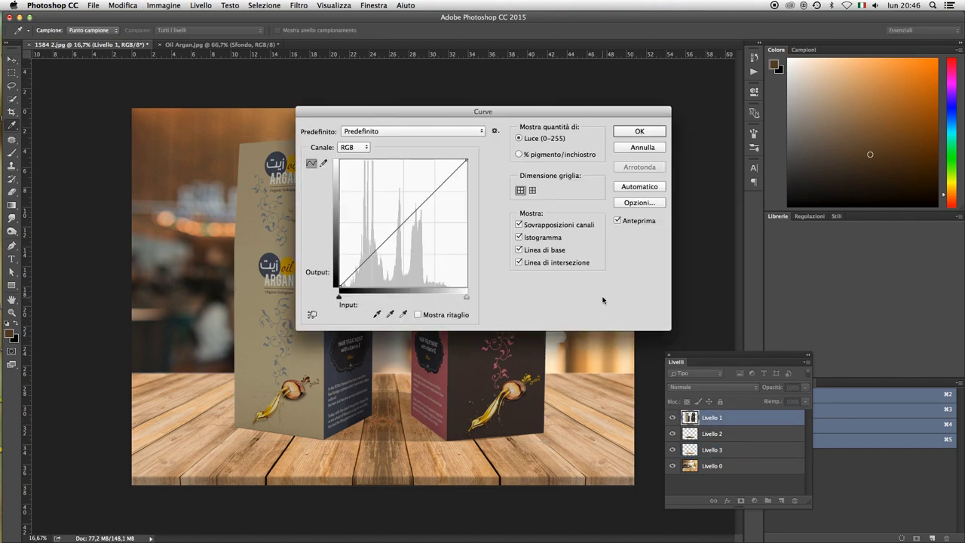
pyautogui.moveTo(428, 110); pyautogui.dragTo(637, 112)
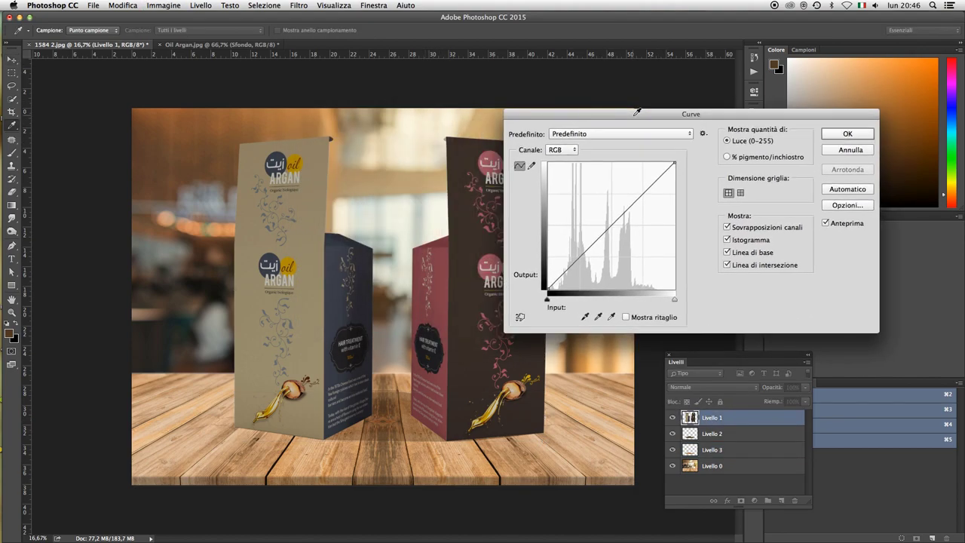
pyautogui.moveTo(616, 221); pyautogui.dragTo(602, 220)
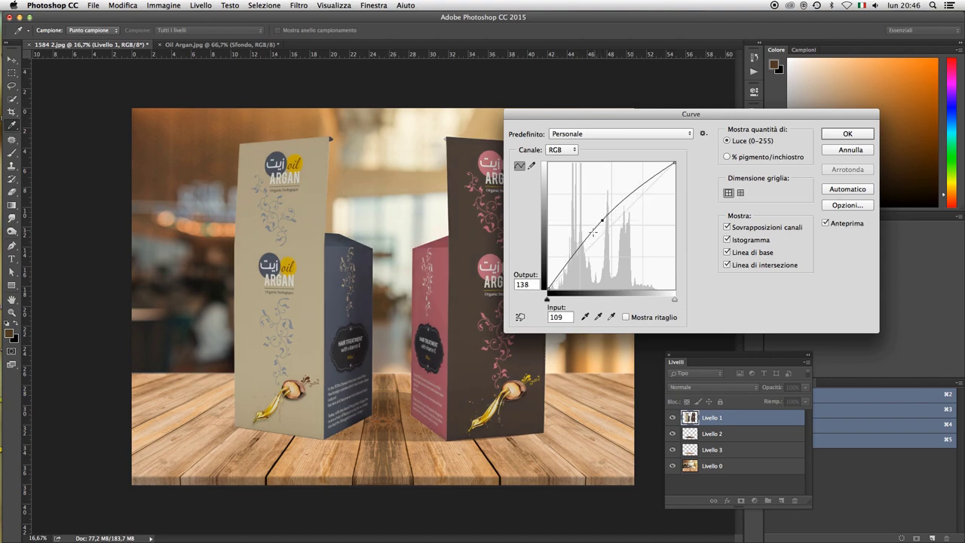
pyautogui.click(579, 252)
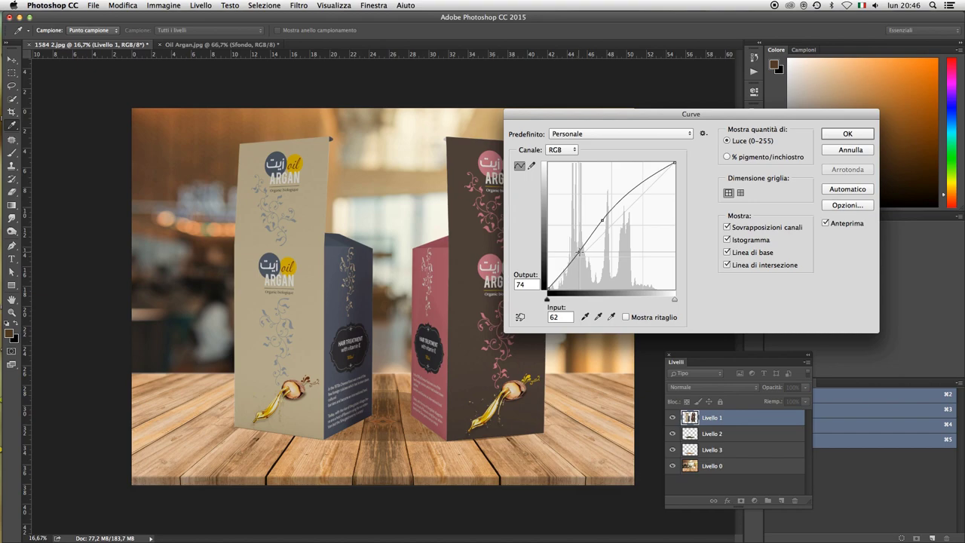
pyautogui.moveTo(579, 252); pyautogui.dragTo(581, 257)
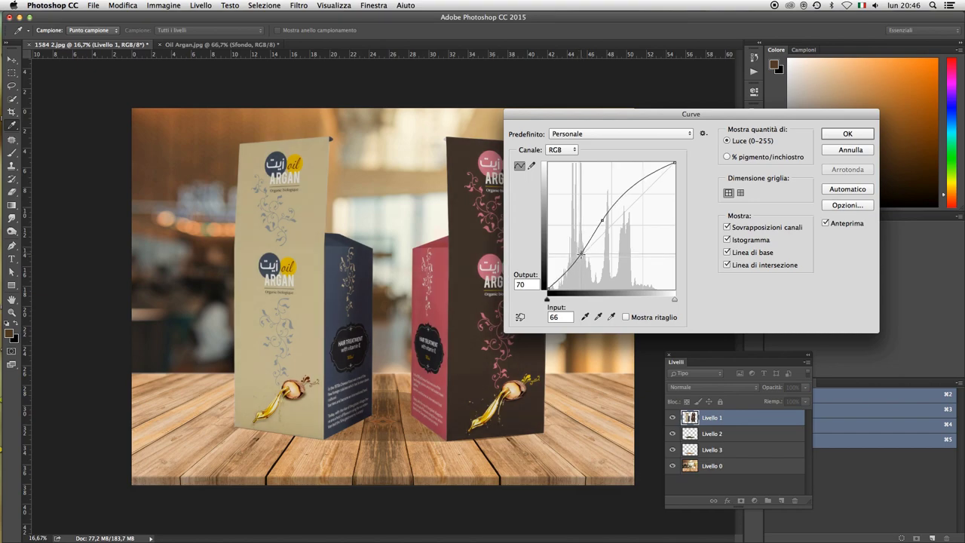
pyautogui.press('Right')
pyautogui.press('Down')
pyautogui.press('Down')
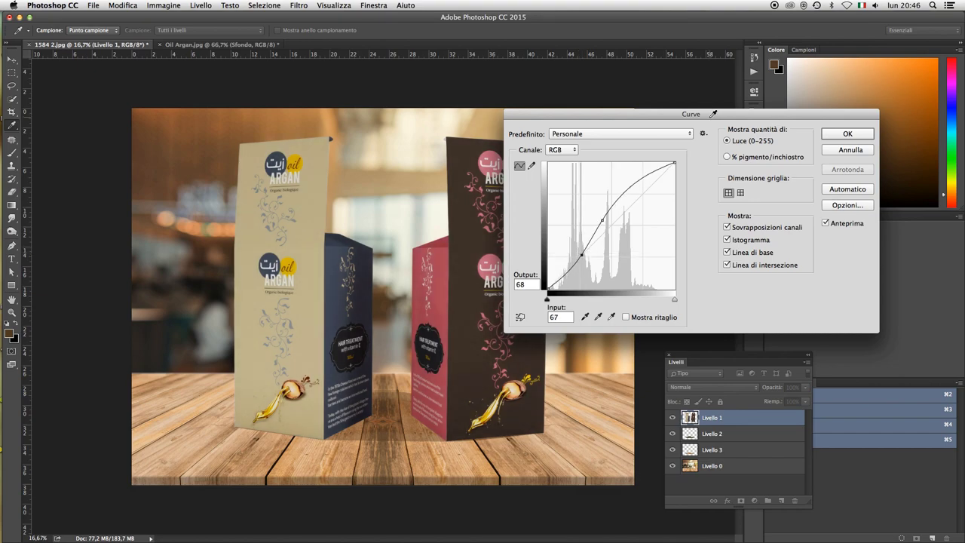
pyautogui.moveTo(715, 111); pyautogui.dragTo(577, 168)
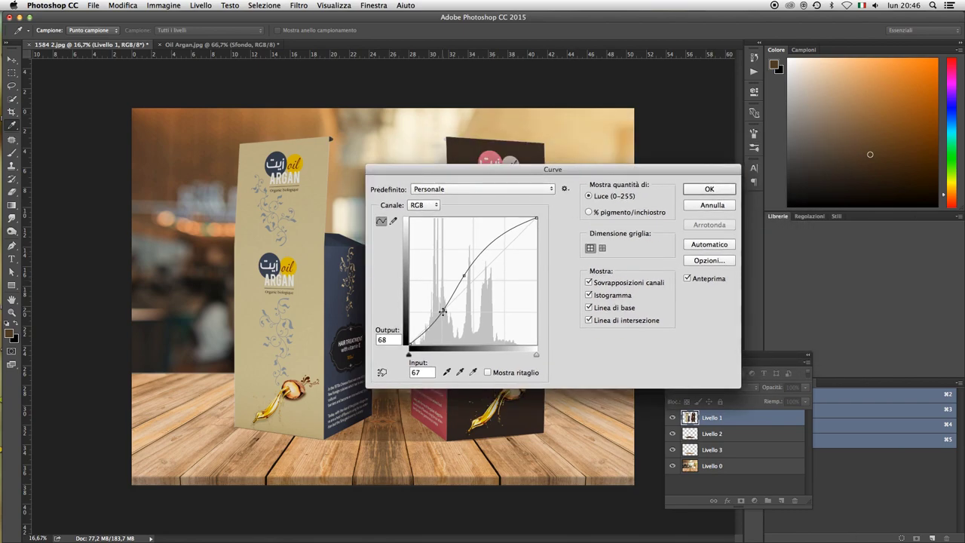
pyautogui.moveTo(442, 311); pyautogui.dragTo(436, 314)
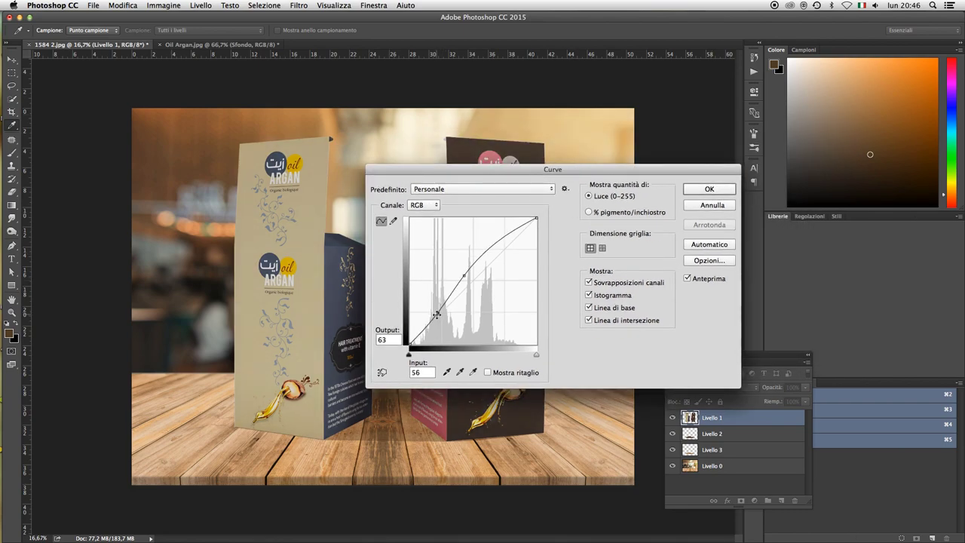
pyautogui.click(722, 189)
# - Zoom to view the whole café composite and select the table layer Livello 0
pyautogui.press('z')
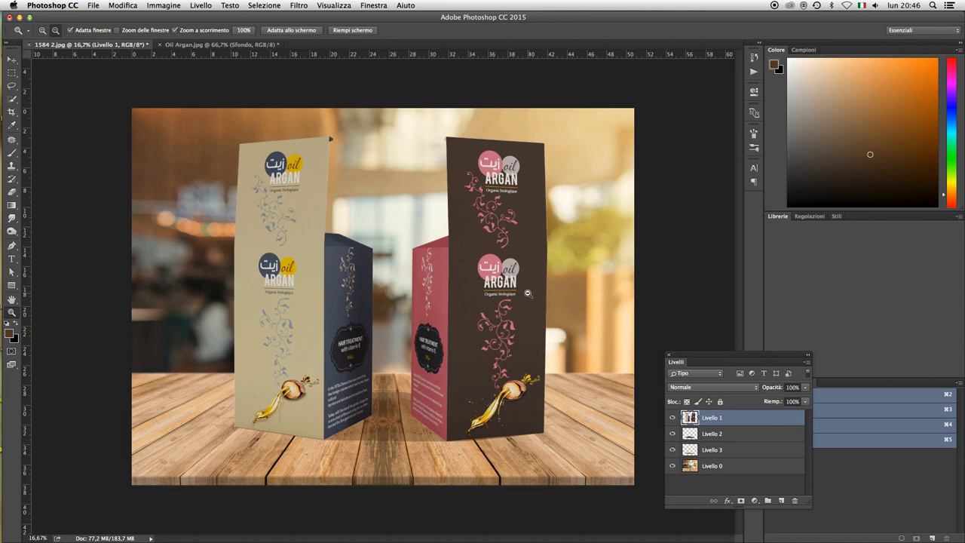
pyautogui.keyDown('alt'); pyautogui.click(528, 293); pyautogui.keyUp('alt')
pyautogui.keyDown('alt'); pyautogui.click(528, 294); pyautogui.keyUp('alt')
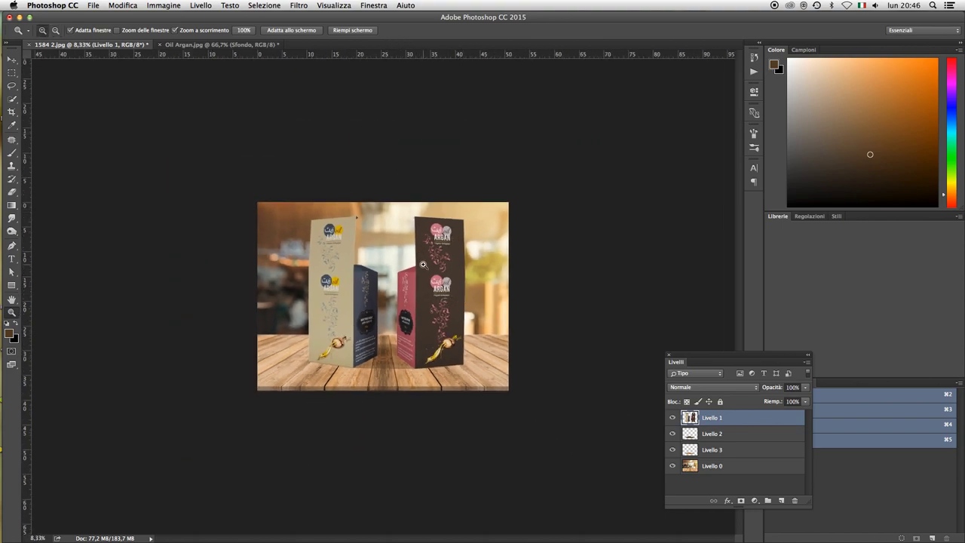
pyautogui.click(422, 267)
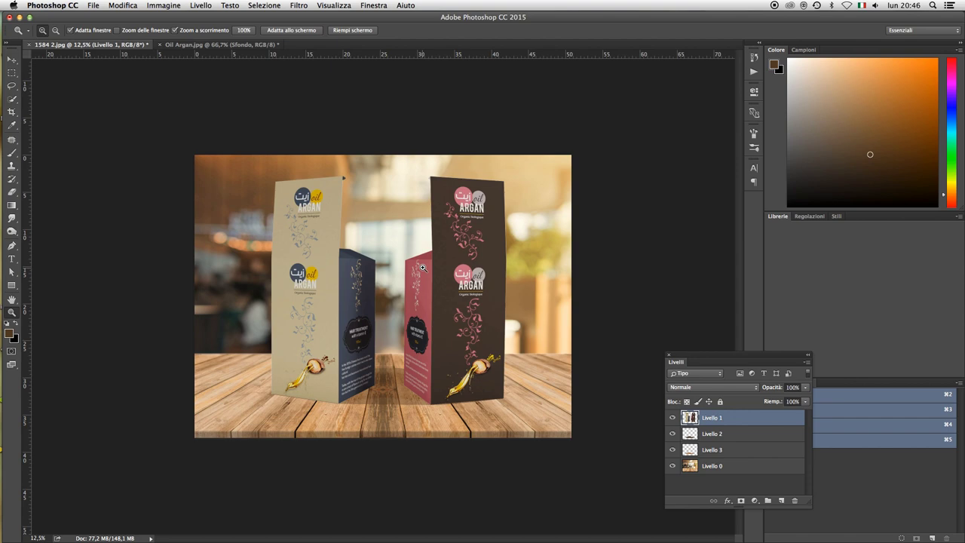
pyautogui.press('v')
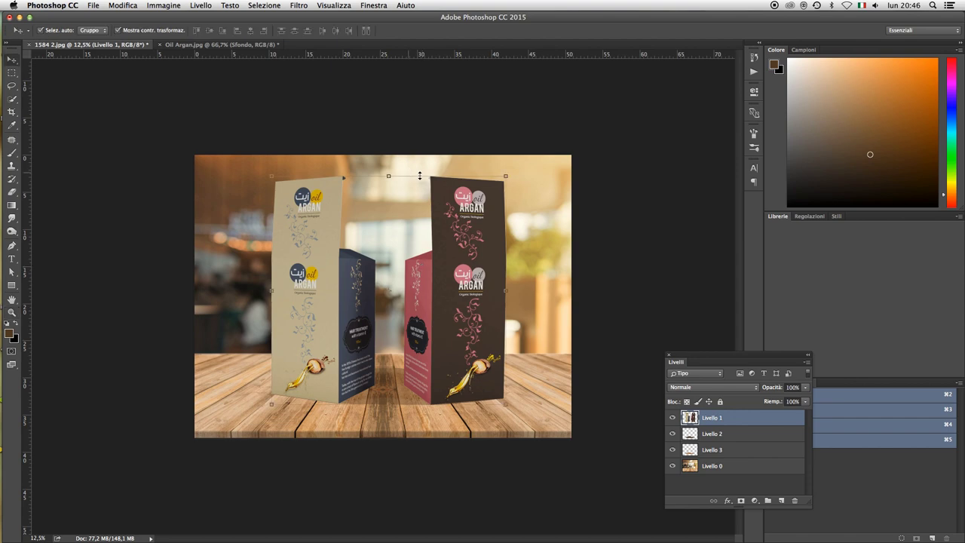
pyautogui.click(736, 473)
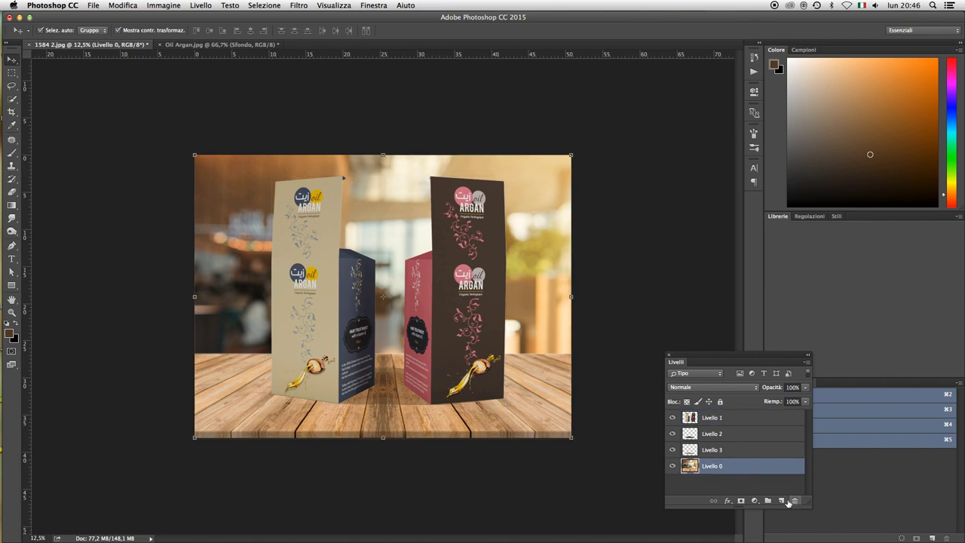
# - Add a new layer and sample a darker wood brown from the table boards
pyautogui.click(781, 501)
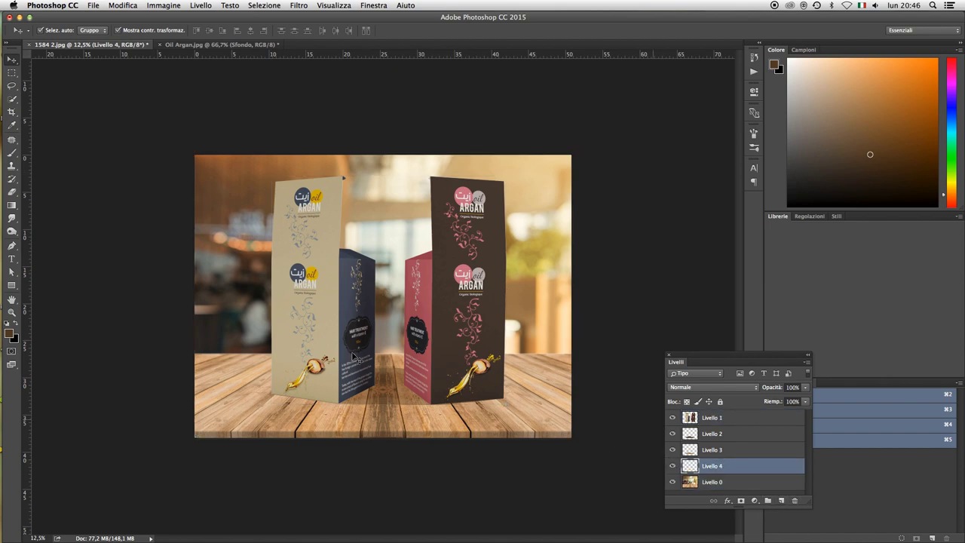
pyautogui.press('i')
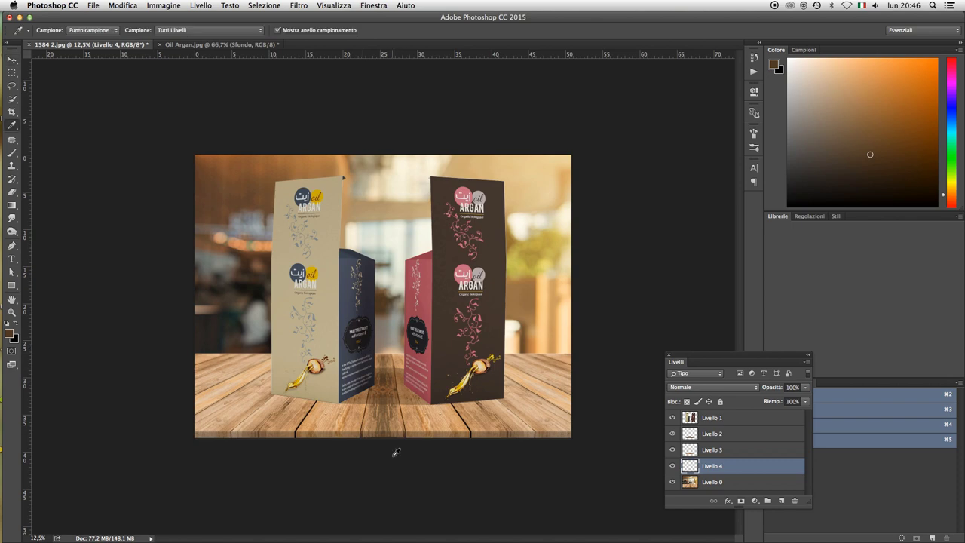
pyautogui.click(408, 432)
pyautogui.click(385, 420)
pyautogui.click(387, 426)
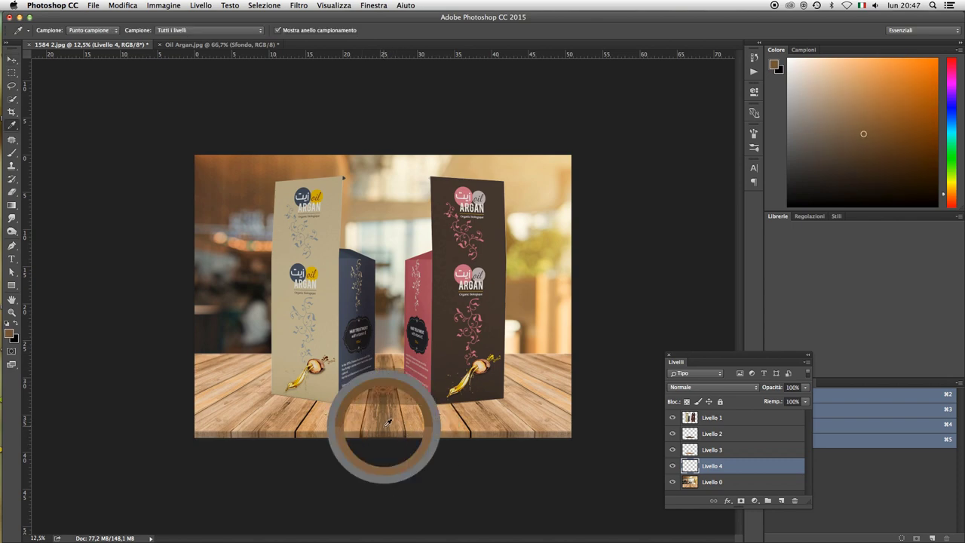
pyautogui.moveTo(388, 424); pyautogui.dragTo(391, 431)
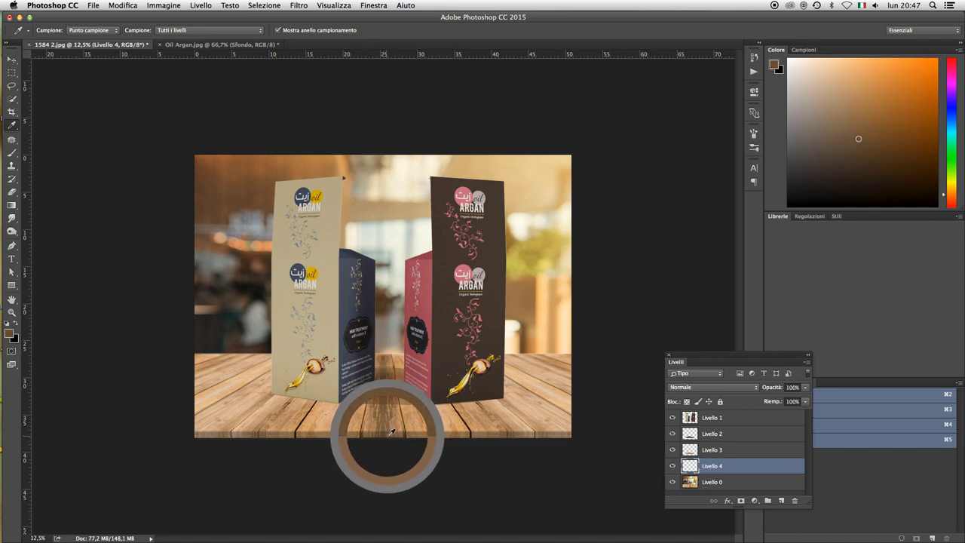
pyautogui.moveTo(391, 432); pyautogui.dragTo(385, 439)
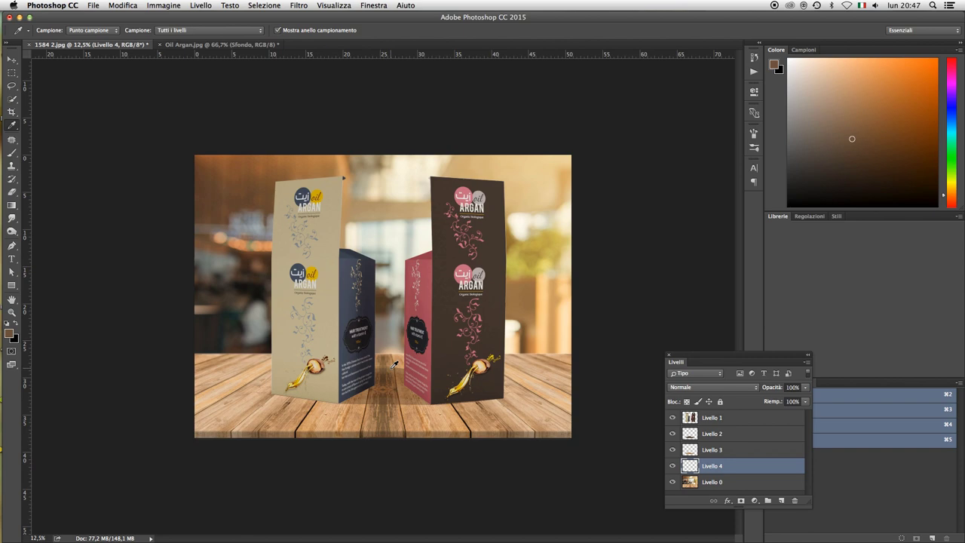
# - Set the Brush to 452 px, then undo the last painted stroke
pyautogui.press('b')
pyautogui.rightClick(390, 370)
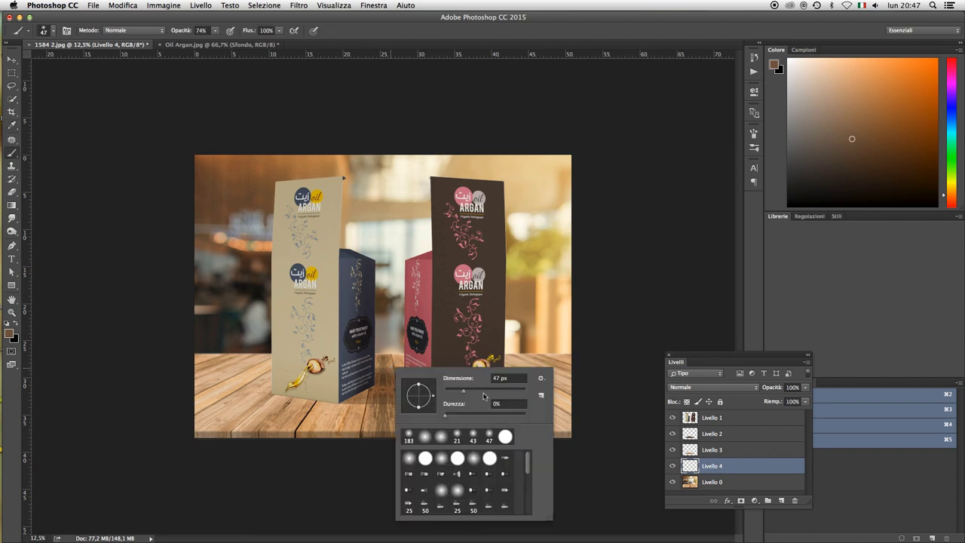
pyautogui.moveTo(476, 393); pyautogui.dragTo(517, 391)
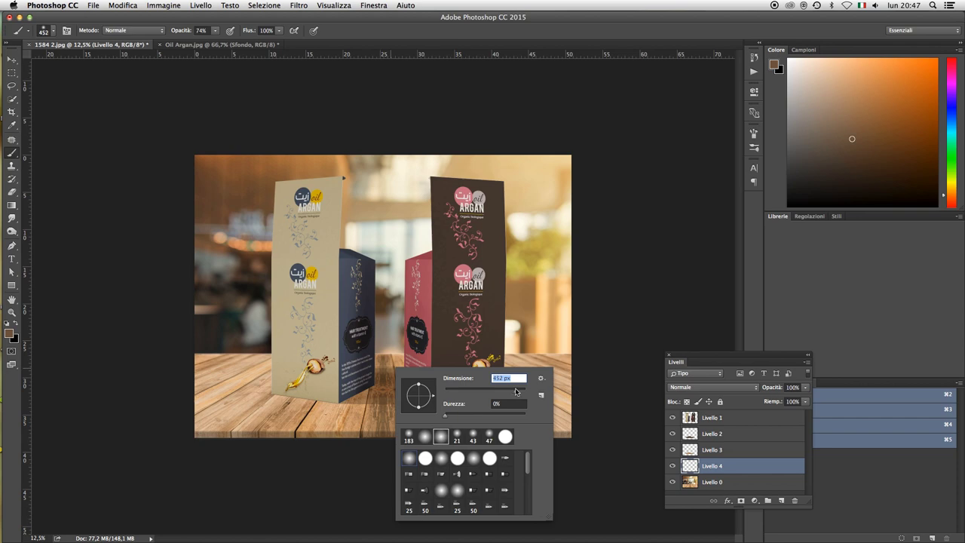
pyautogui.click(696, 358)
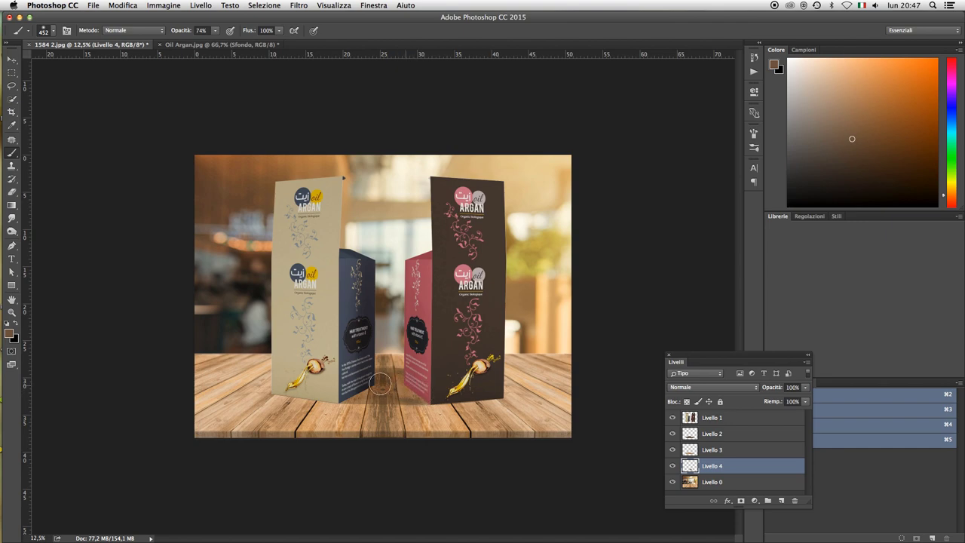
pyautogui.hotkey('ctrl', 'z')
pyautogui.hotkey('ctrl', 'z')
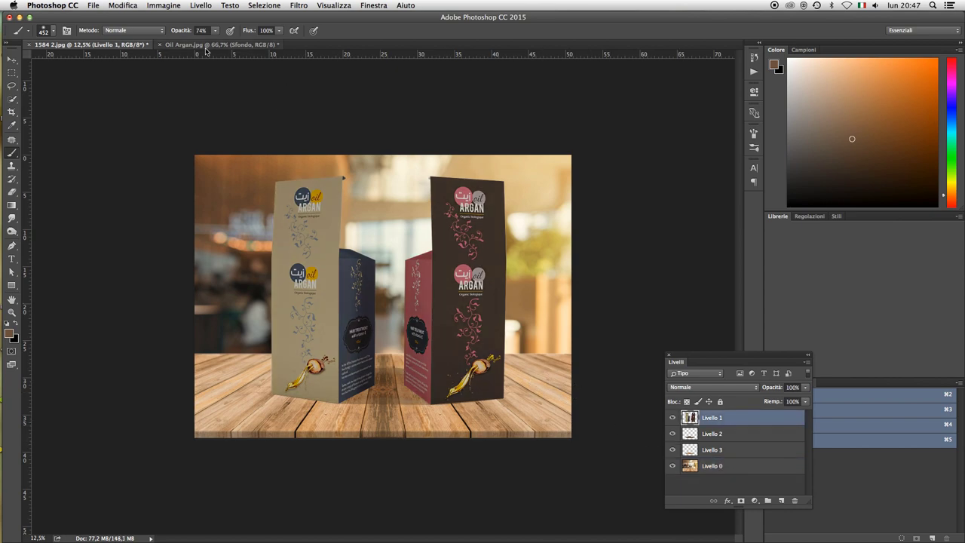
pyautogui.click(121, 4)
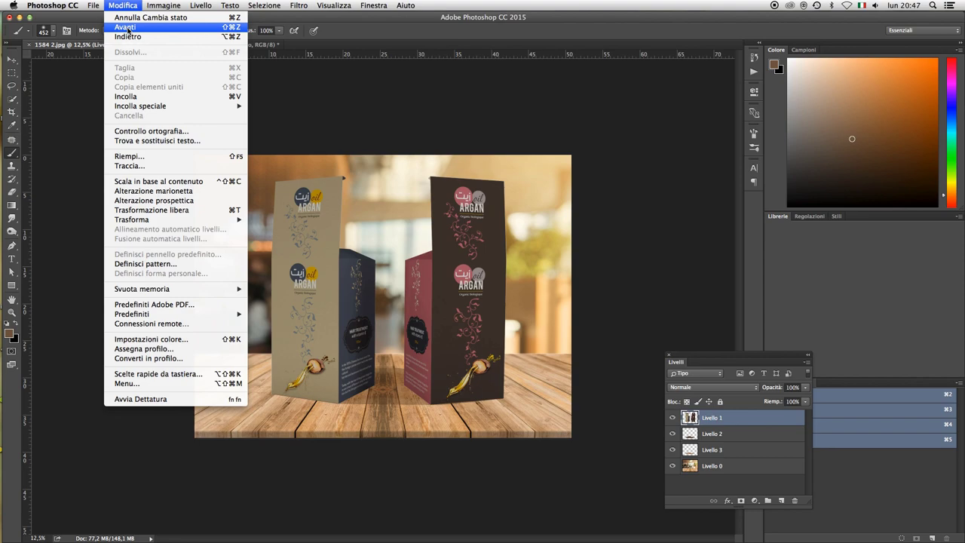
pyautogui.click(126, 28)
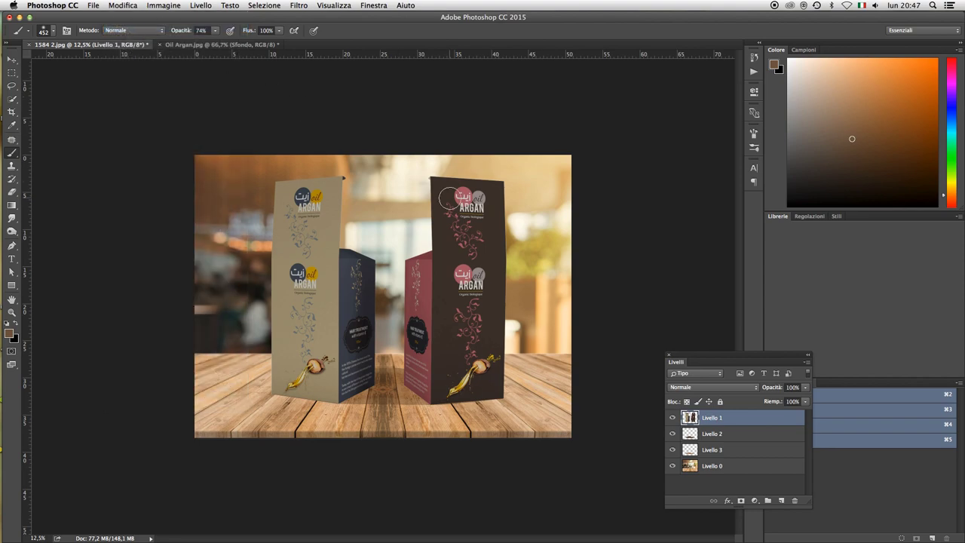
pyautogui.press('z')
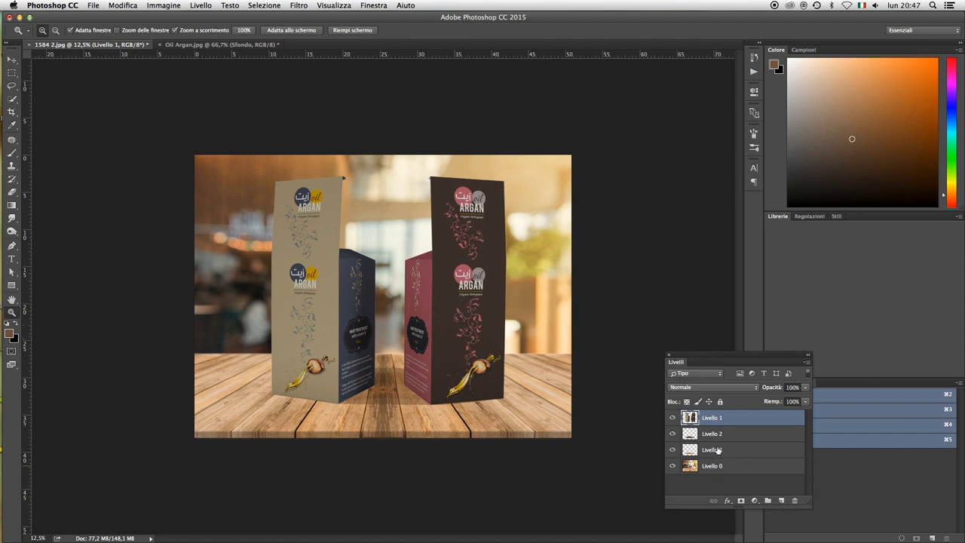
pyautogui.hotkey('alt', ',')
pyautogui.click(717, 450)
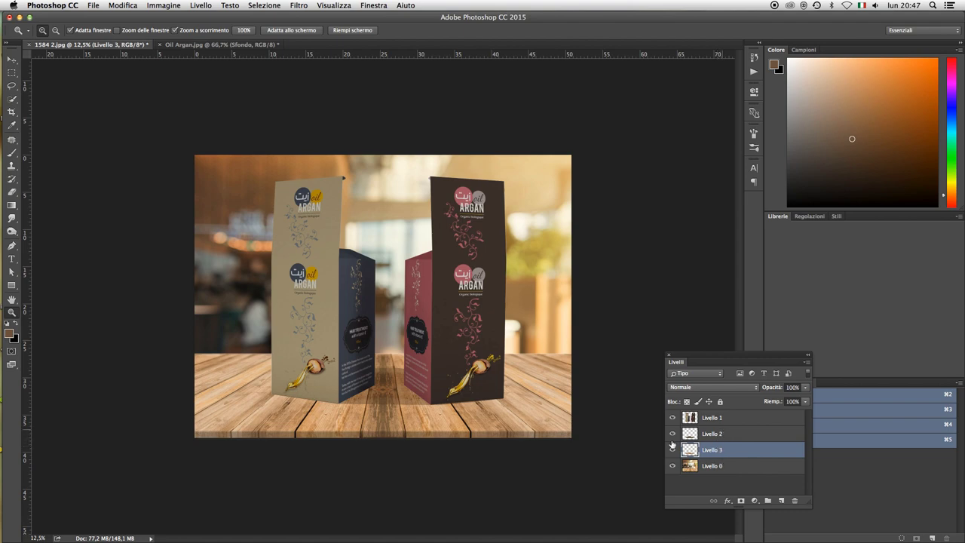
pyautogui.hotkey('alt', '.')
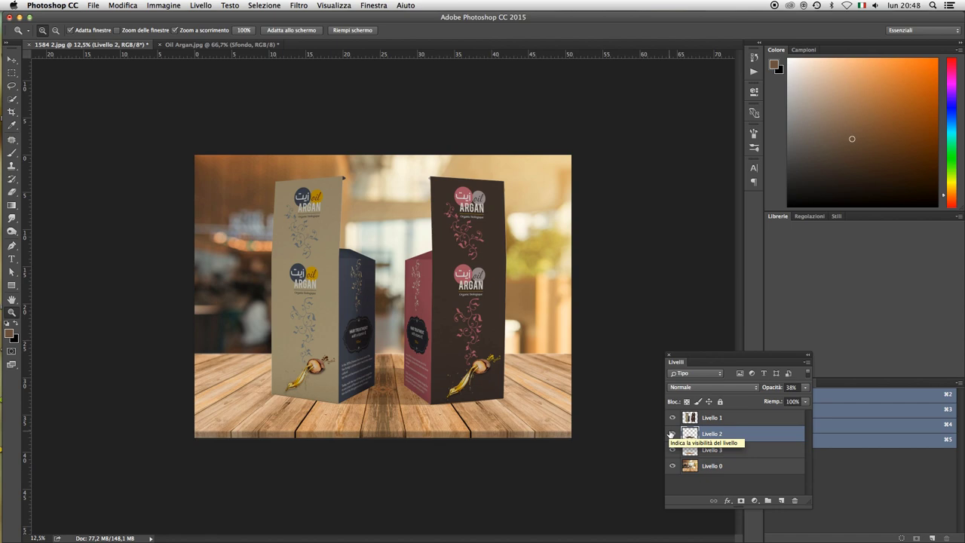
# - Darken Livello 2 with a Curves midpoint pulled down from 165 to 118
pyautogui.hotkey('ctrl', 'm')
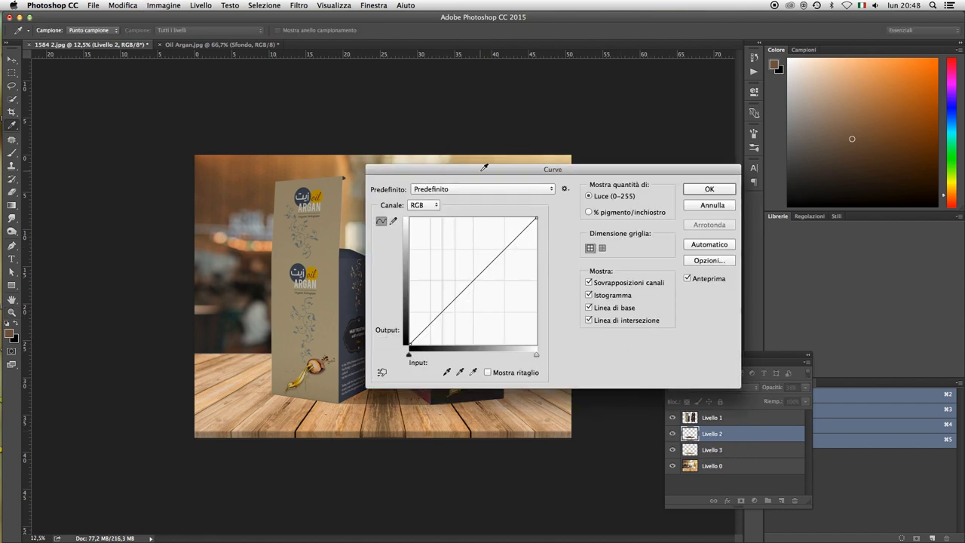
pyautogui.moveTo(484, 166); pyautogui.dragTo(610, 148)
pyautogui.click(599, 260)
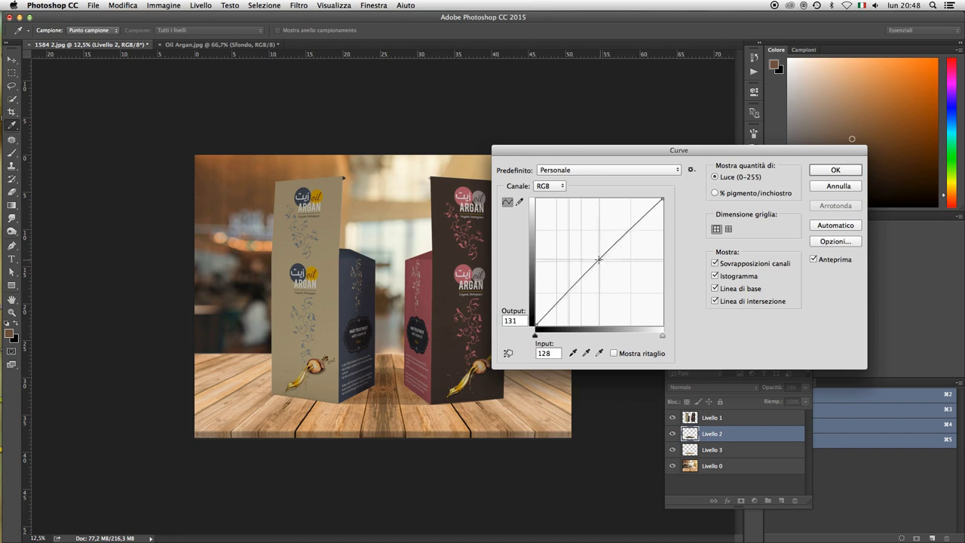
pyautogui.moveTo(599, 259); pyautogui.dragTo(615, 265)
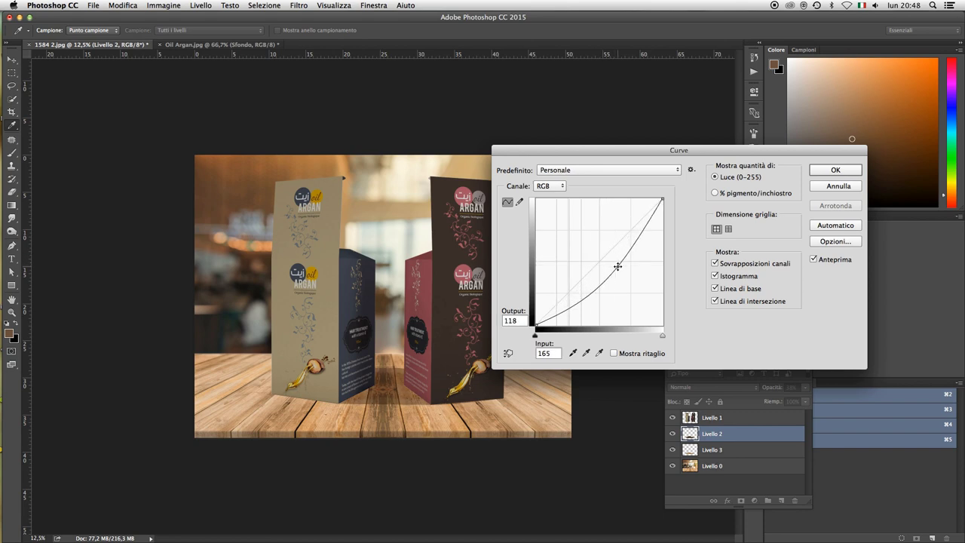
pyautogui.click(825, 172)
pyautogui.press('z')
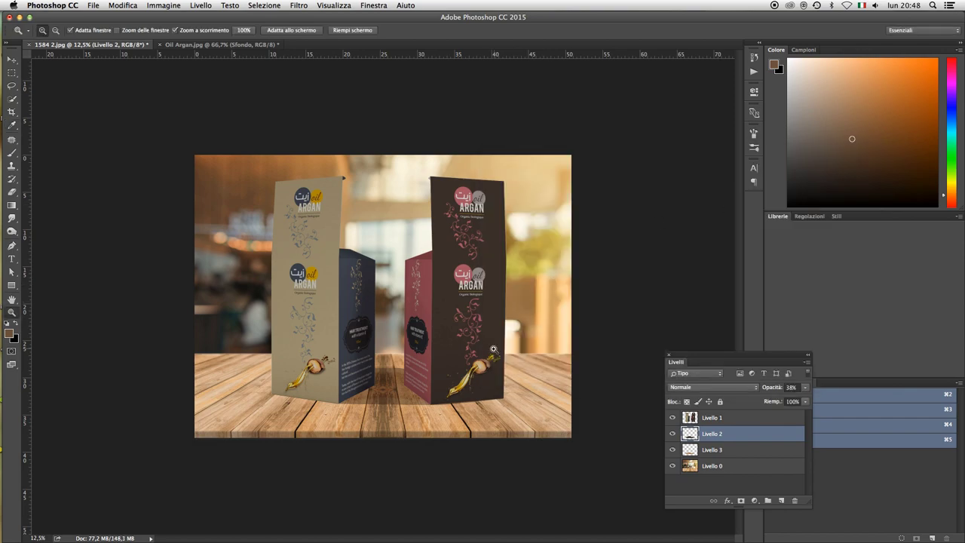
# - Set the eraser to a 278 px brush with 0% hardness
pyautogui.press('e')
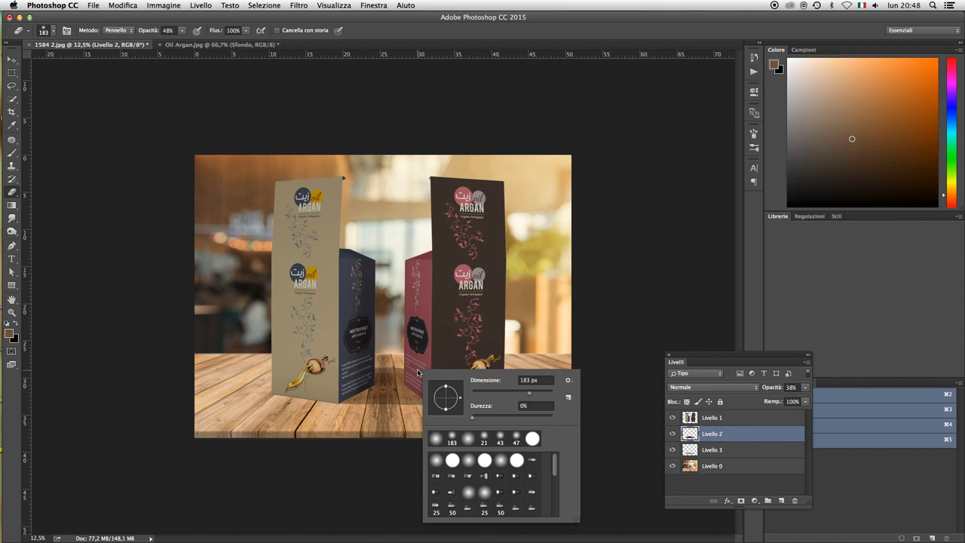
pyautogui.rightClick(417, 370)
pyautogui.moveTo(516, 393); pyautogui.dragTo(534, 393)
pyautogui.write('1')
pyautogui.moveTo(473, 393); pyautogui.dragTo(515, 393)
pyautogui.moveTo(523, 393); pyautogui.dragTo(540, 393)
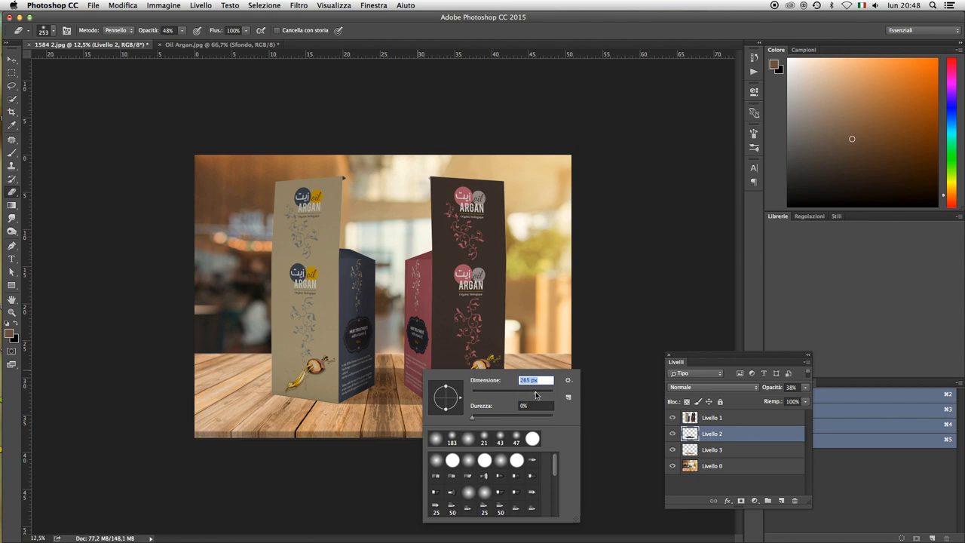
pyautogui.rightClick(588, 339)
pyautogui.click(408, 372)
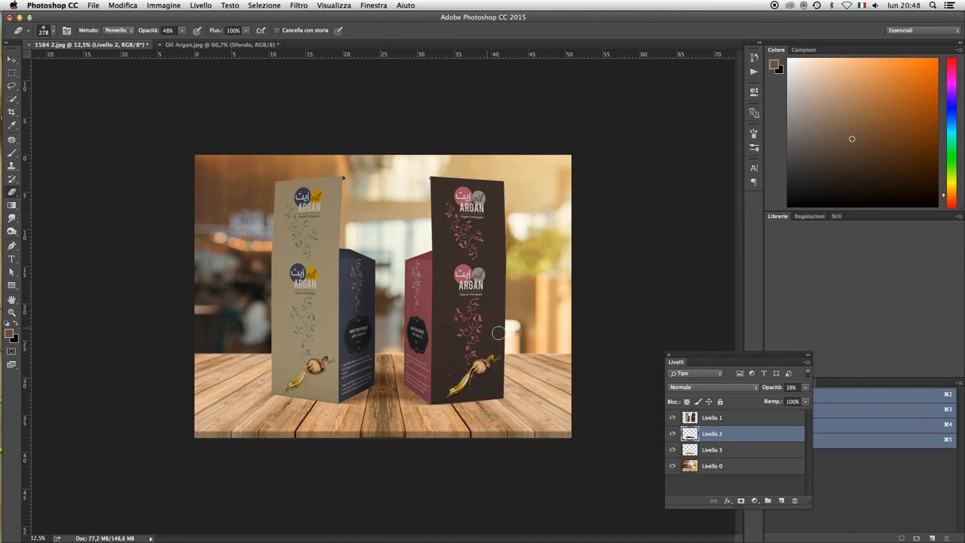
# - Flatten the composite into a single layer with the Layers panel's Unico livello
pyautogui.press('z')
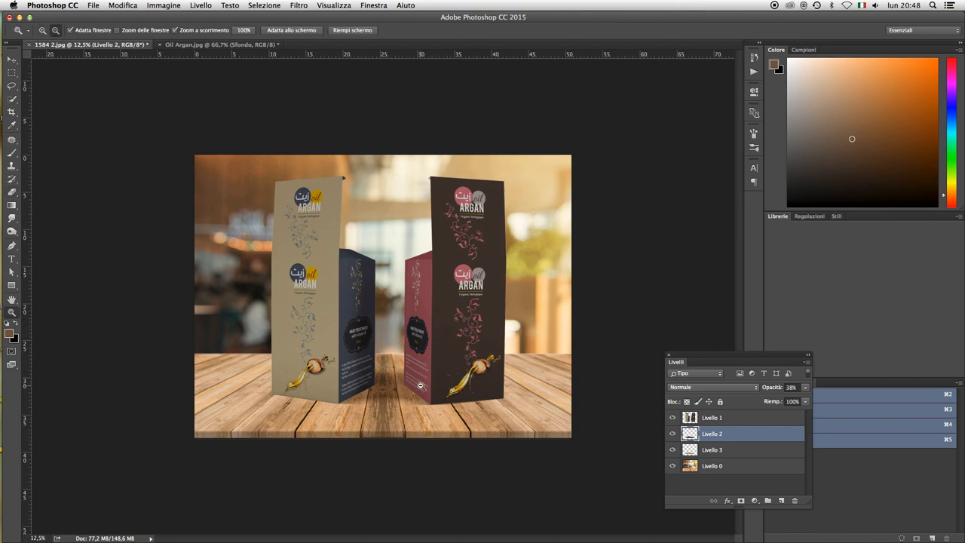
pyautogui.keyDown('alt'); pyautogui.click(445, 381); pyautogui.keyUp('alt')
pyautogui.keyDown('alt'); pyautogui.click(463, 377); pyautogui.keyUp('alt')
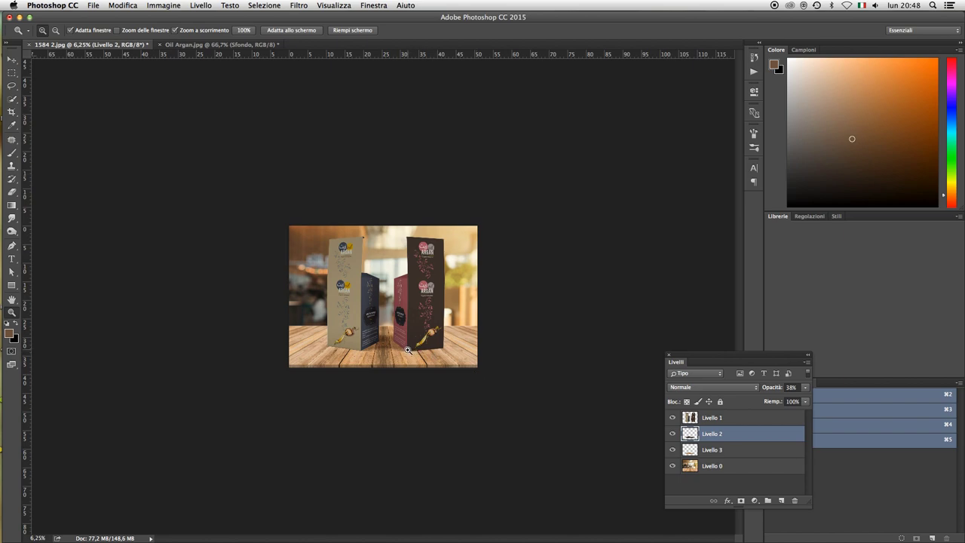
pyautogui.click(406, 270)
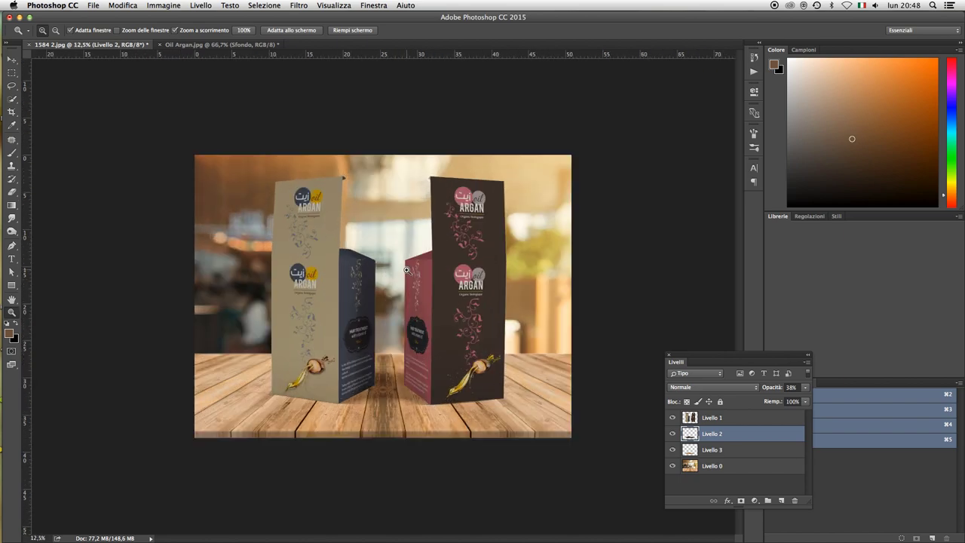
pyautogui.click(406, 269)
pyautogui.press('v')
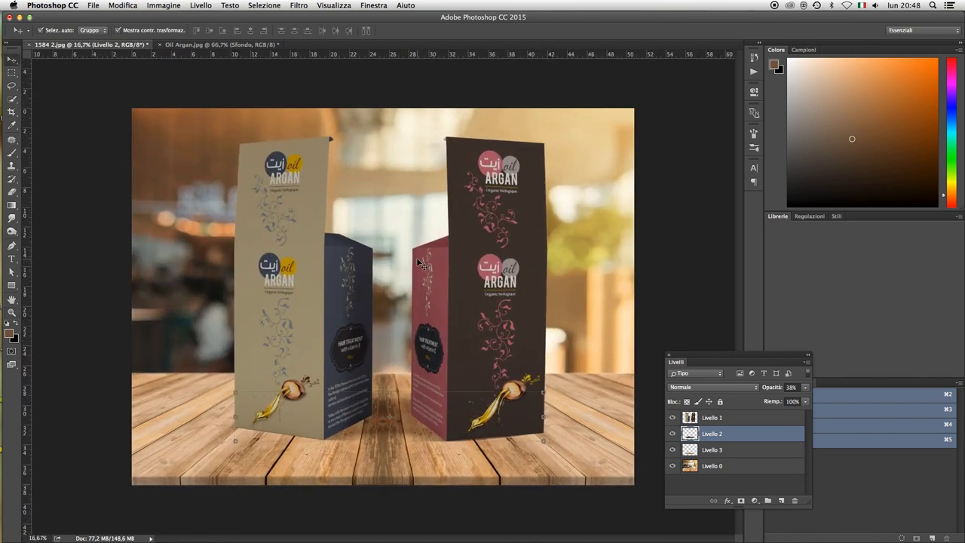
pyautogui.click(808, 373)
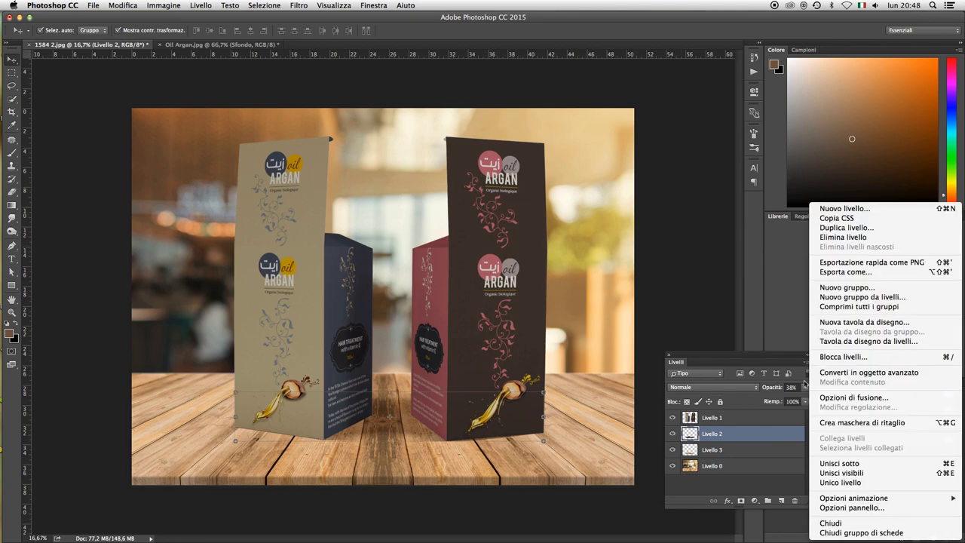
pyautogui.click(825, 483)
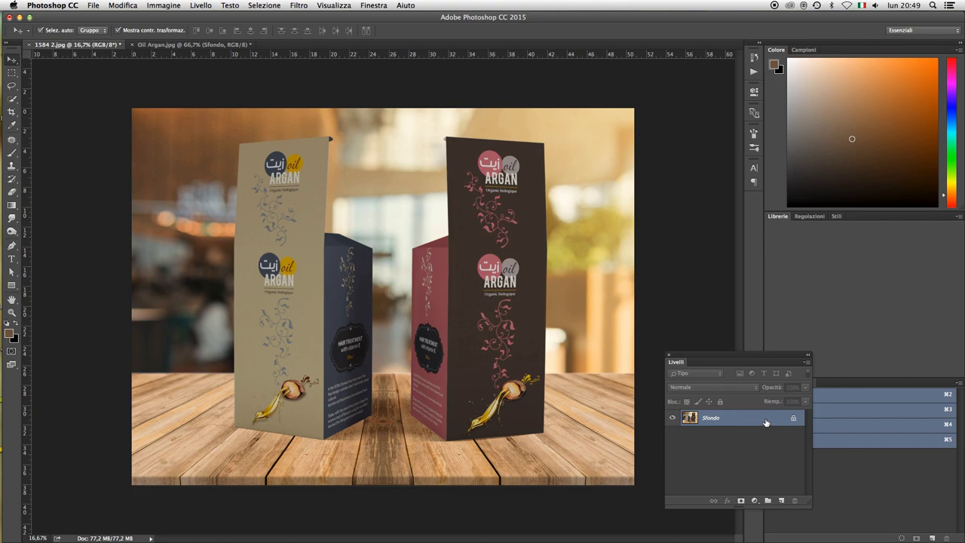
# - Unlock Sfondo as Livello 0 and duplicate it as Livello 0 copia
pyautogui.doubleClick(766, 421)
pyautogui.click(591, 245)
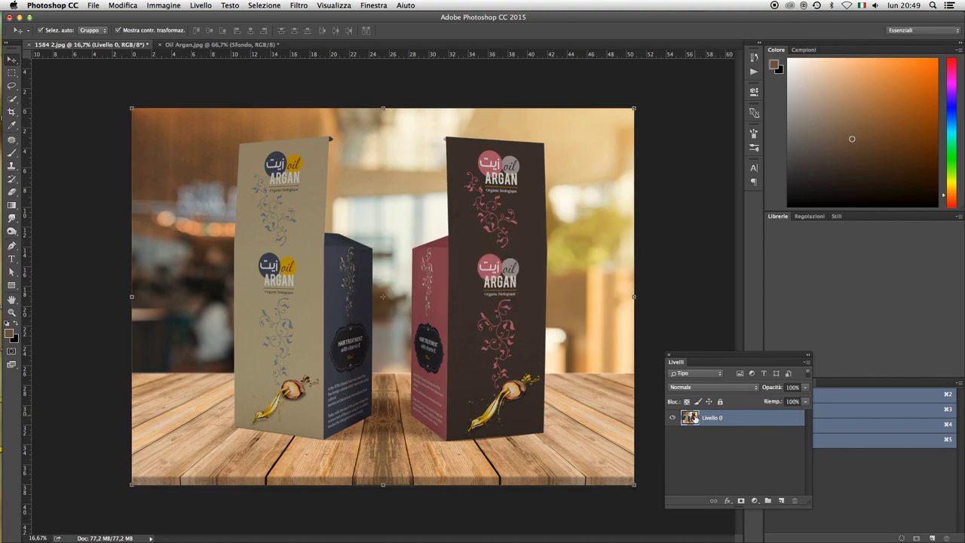
pyautogui.moveTo(696, 419); pyautogui.dragTo(782, 501)
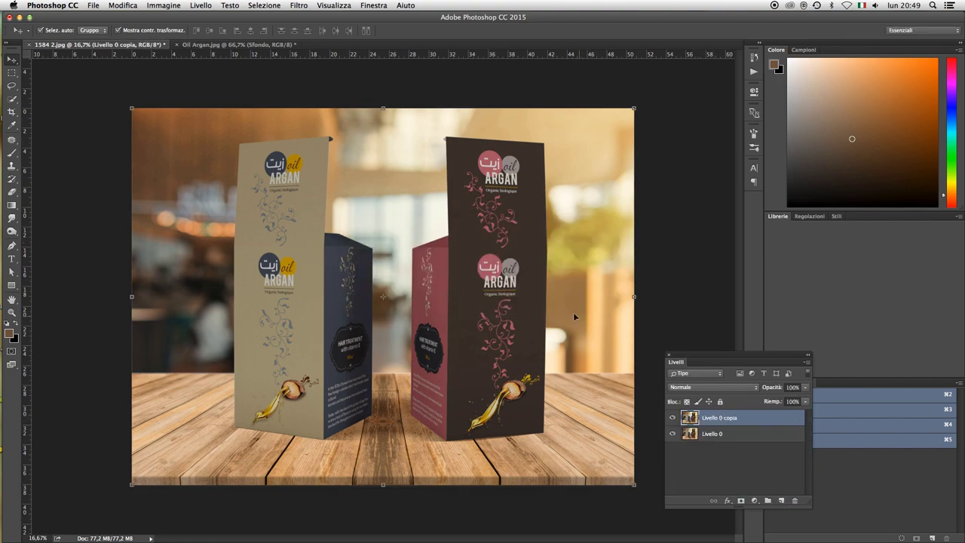
pyautogui.click(266, 6)
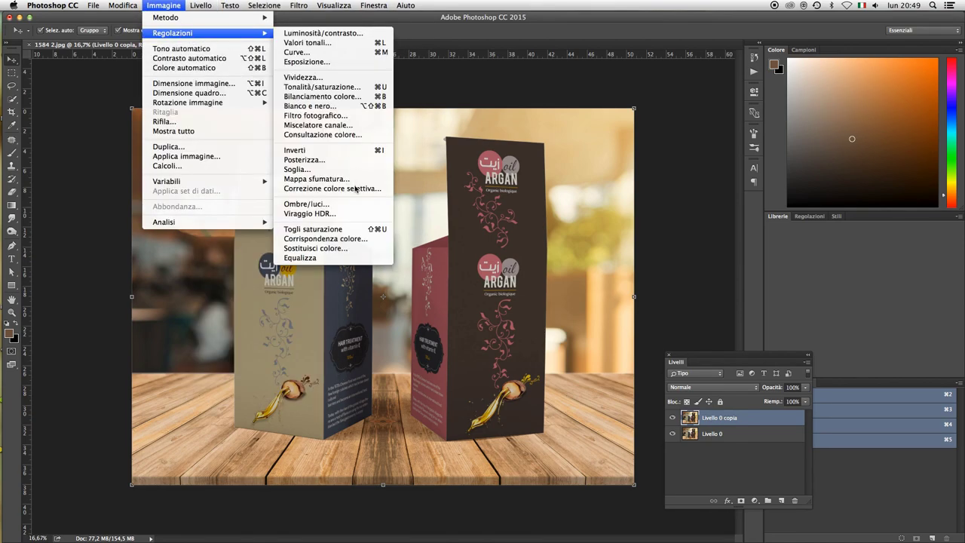
pyautogui.moveTo(173, 33)
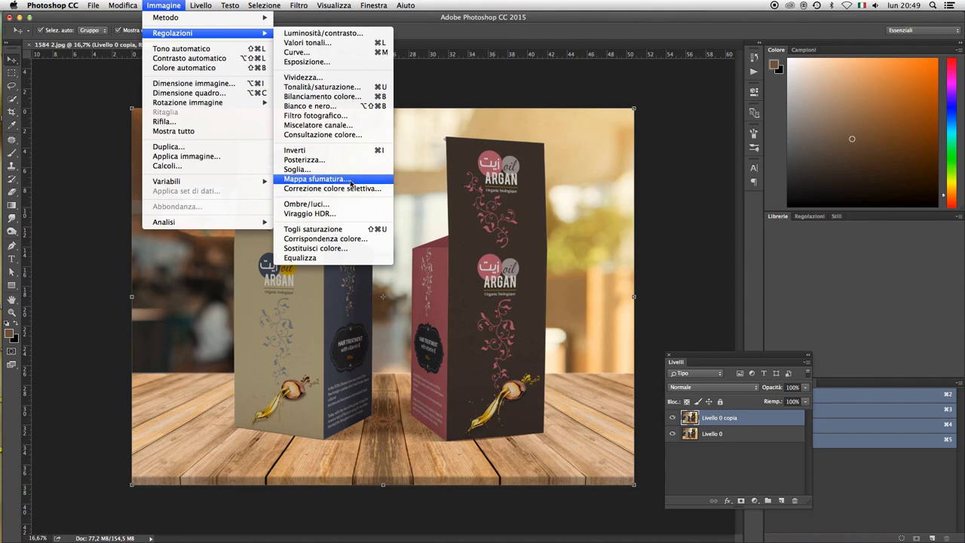
# - Preview a Gradient Map and cancel it, leaving the image colours unchanged
pyautogui.click(351, 179)
pyautogui.click(582, 256)
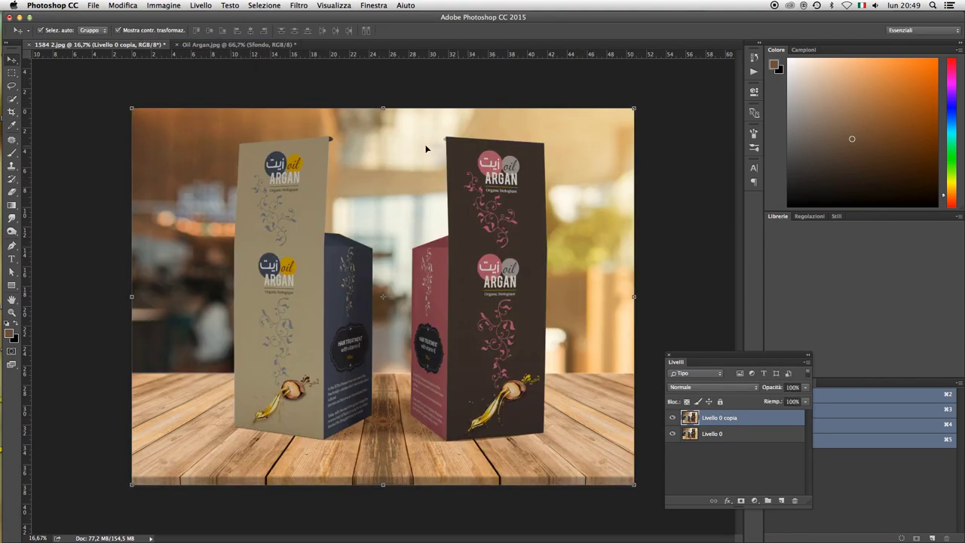
pyautogui.click(178, 5)
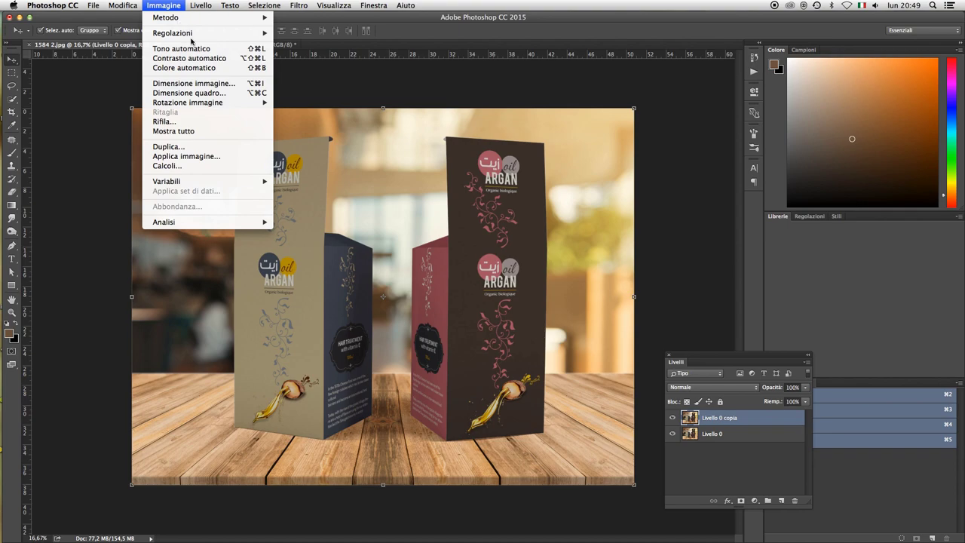
pyautogui.moveTo(173, 33)
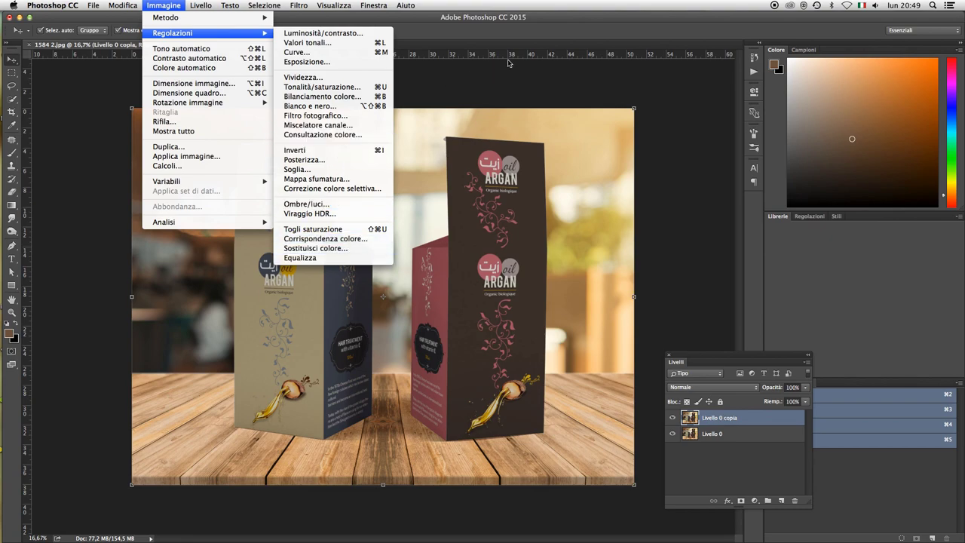
pyautogui.click(552, 29)
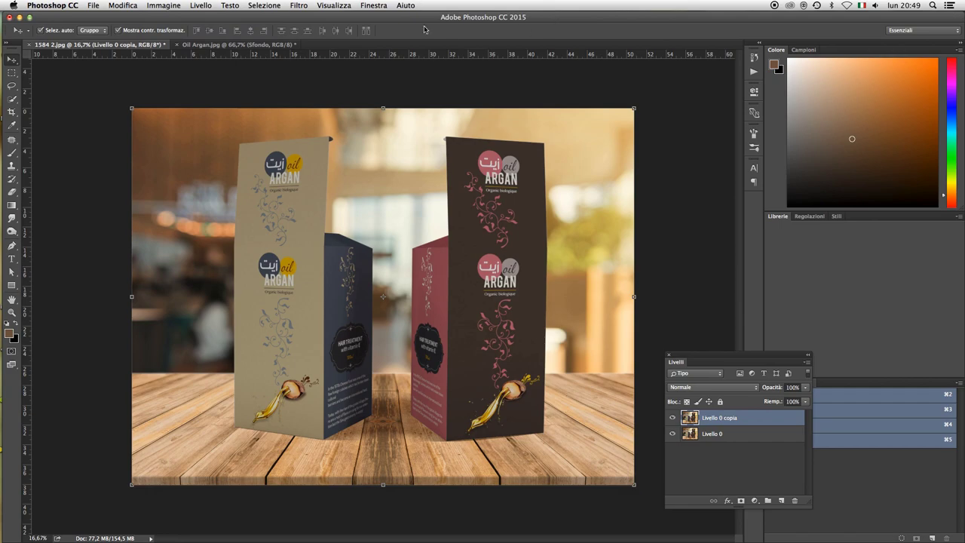
pyautogui.click(300, 4)
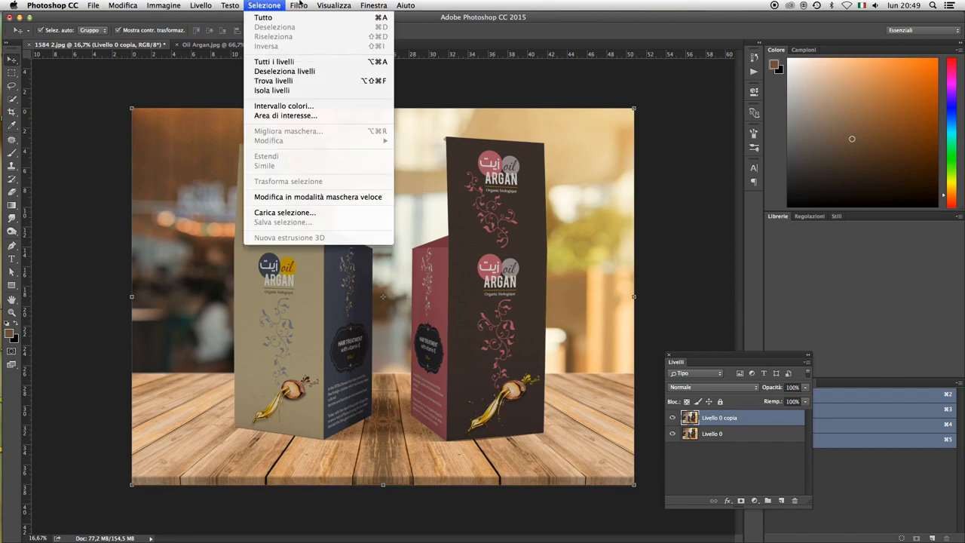
pyautogui.click(321, 5)
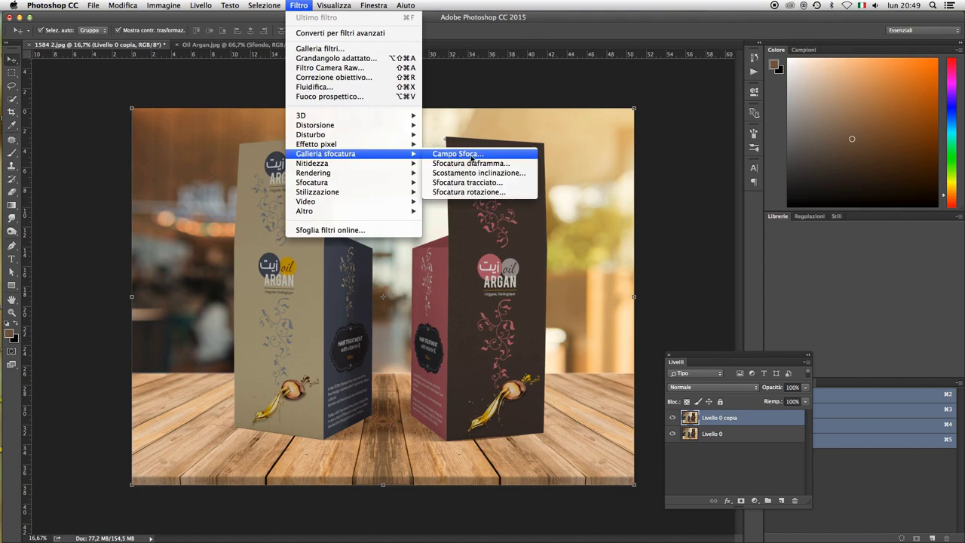
pyautogui.moveTo(326, 153)
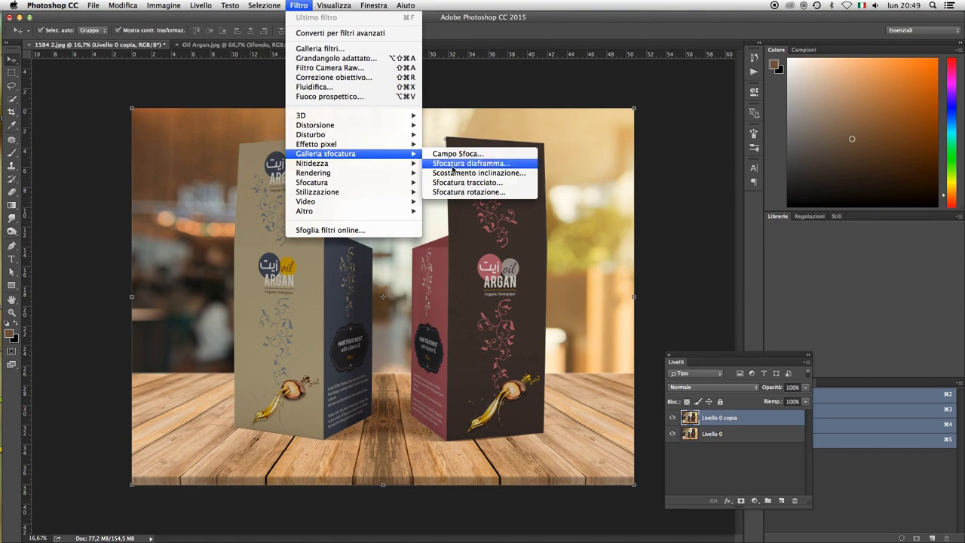
# - Start a Sfocatura diaframma iris blur with a 10 px blur amount
pyautogui.click(453, 166)
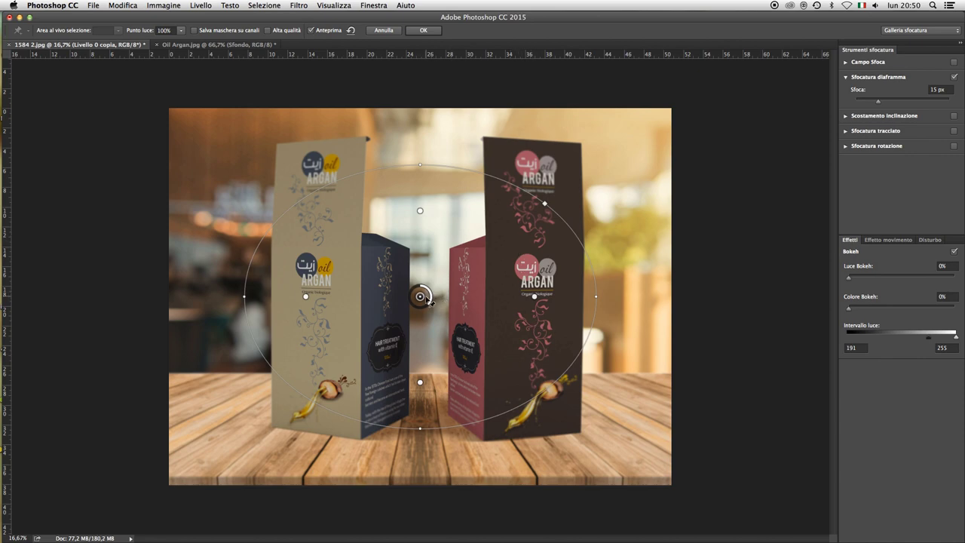
pyautogui.moveTo(427, 298); pyautogui.dragTo(432, 291)
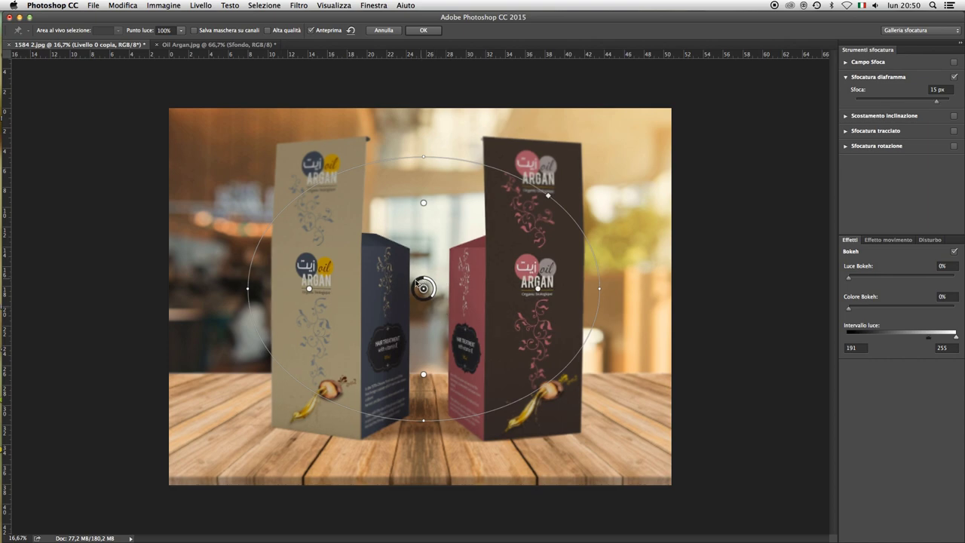
pyautogui.moveTo(417, 282)
pyautogui.mouseDown()
pyautogui.moveTo(432, 302)
pyautogui.moveTo(443, 270)
pyautogui.moveTo(431, 283)
pyautogui.mouseUp()
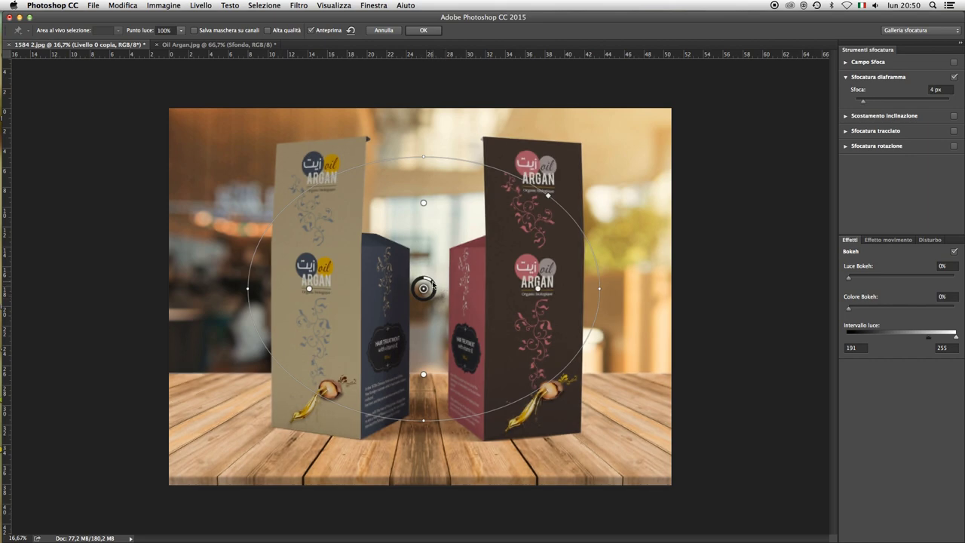
pyautogui.moveTo(434, 287); pyautogui.dragTo(436, 291)
# - Reshape the sharp oval around both boxes and apply the iris blur
pyautogui.moveTo(424, 420); pyautogui.dragTo(448, 468)
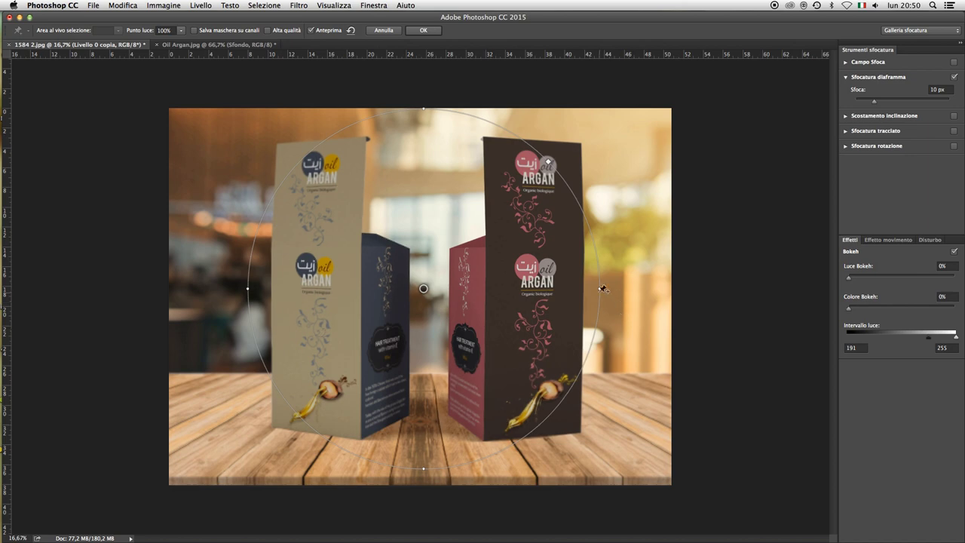
pyautogui.moveTo(601, 287); pyautogui.dragTo(666, 296)
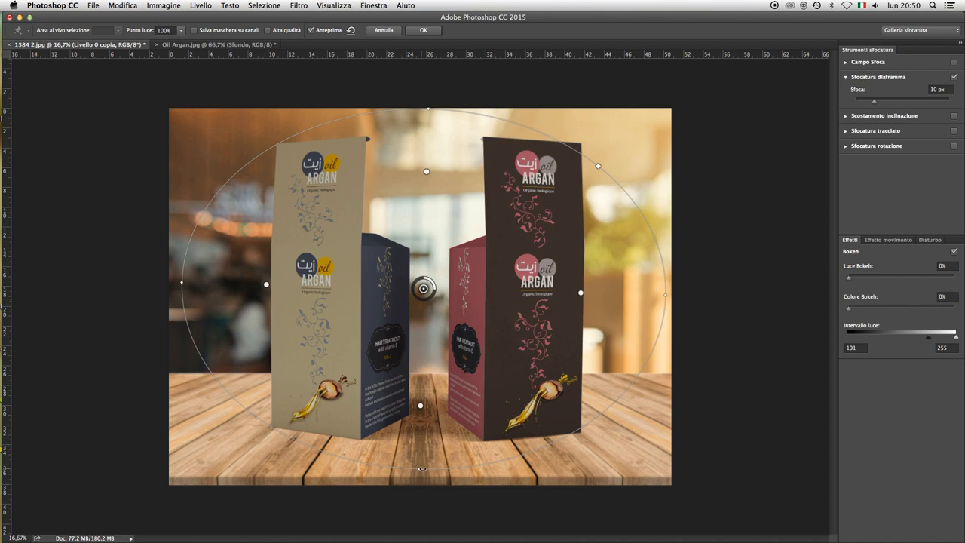
pyautogui.moveTo(419, 469); pyautogui.dragTo(419, 453)
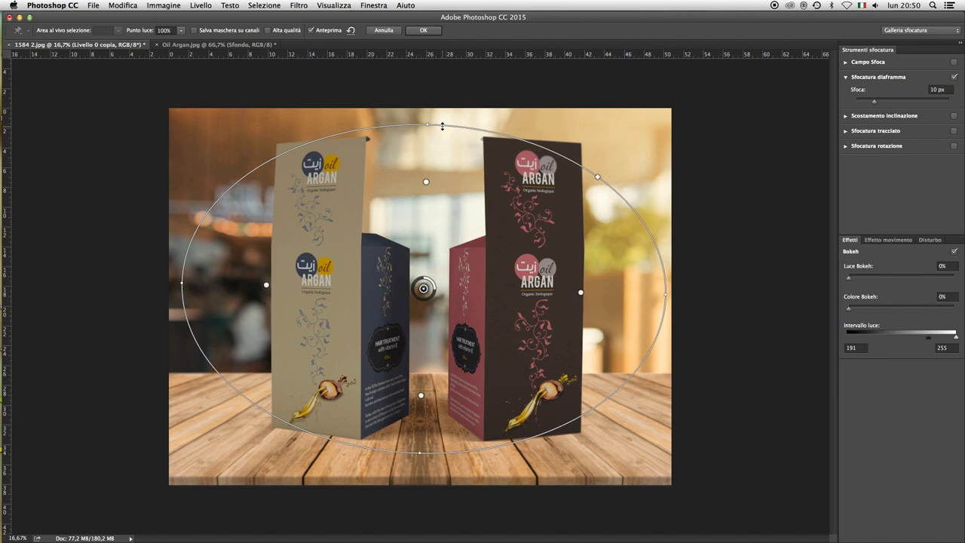
pyautogui.press('Return')
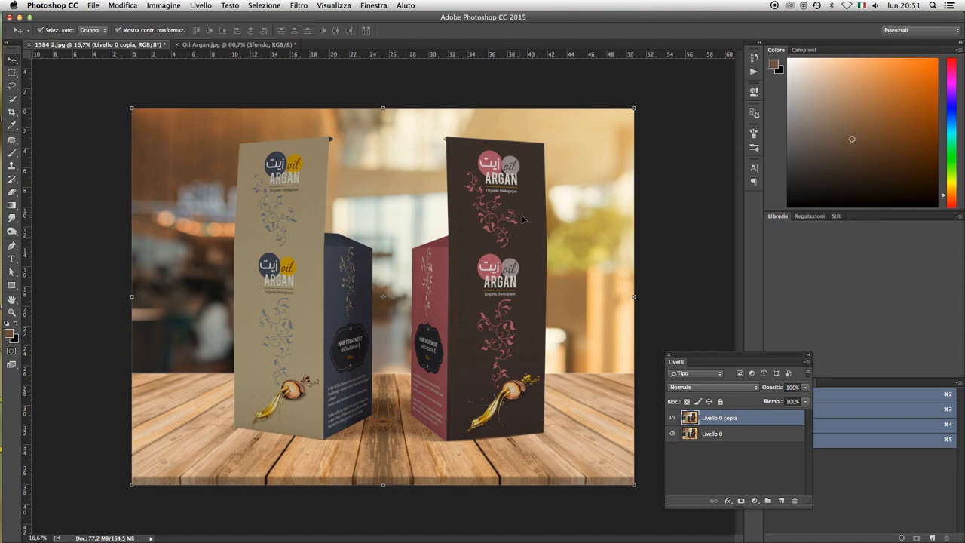
pyautogui.press('z')
pyautogui.click(485, 364)
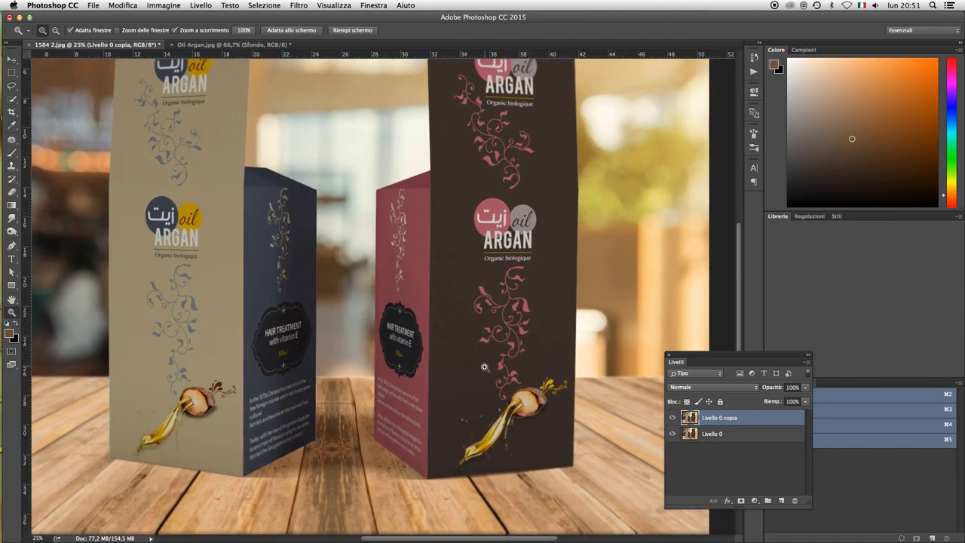
pyautogui.moveTo(509, 143); pyautogui.dragTo(511, 199)
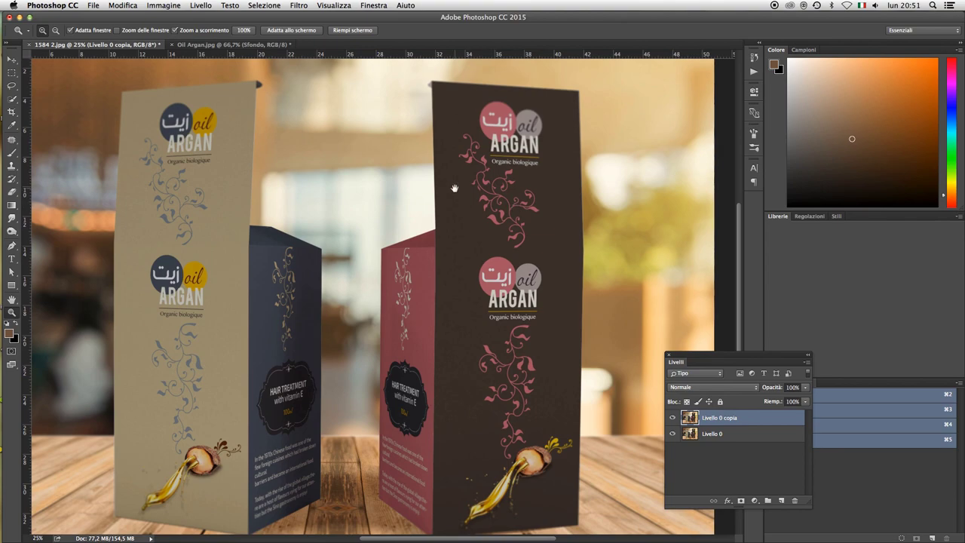
pyautogui.moveTo(455, 188); pyautogui.dragTo(549, 189)
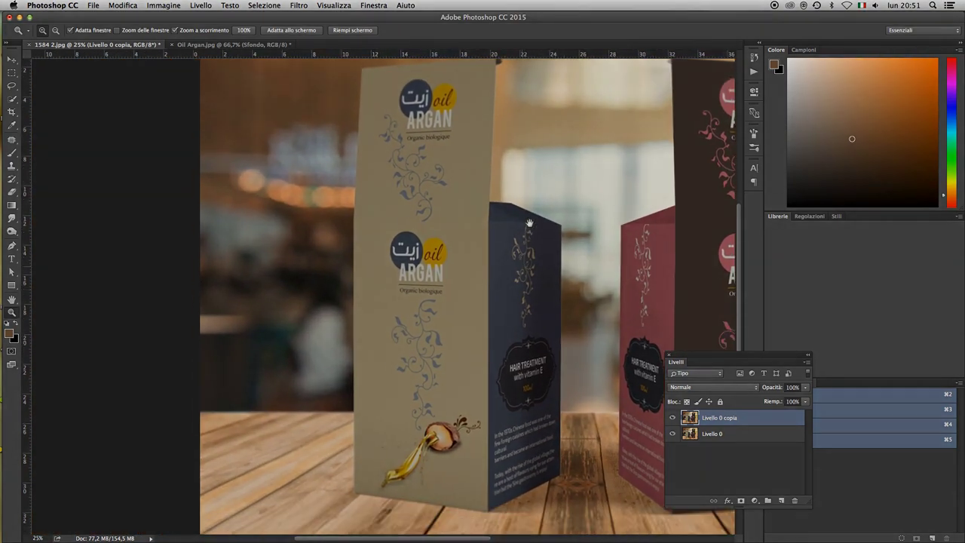
pyautogui.moveTo(514, 295); pyautogui.dragTo(512, 264)
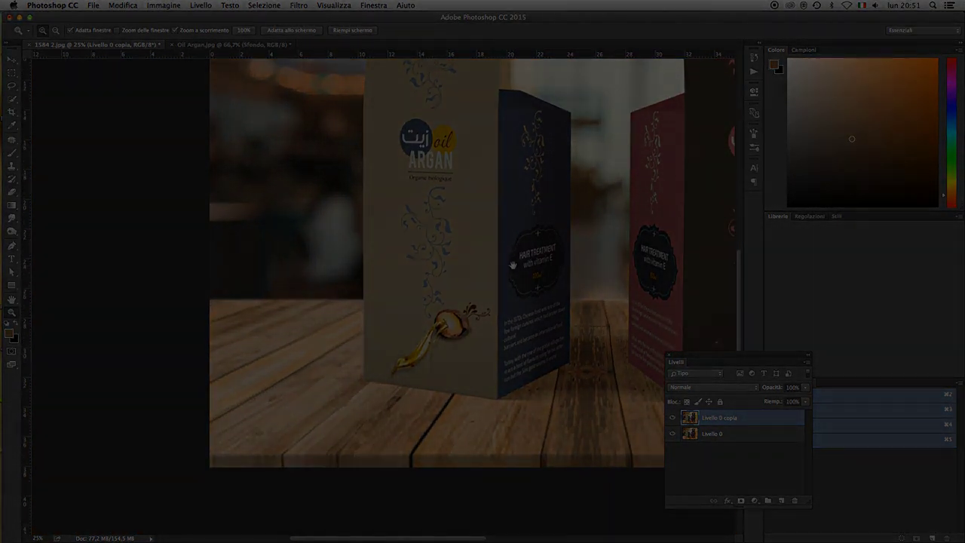